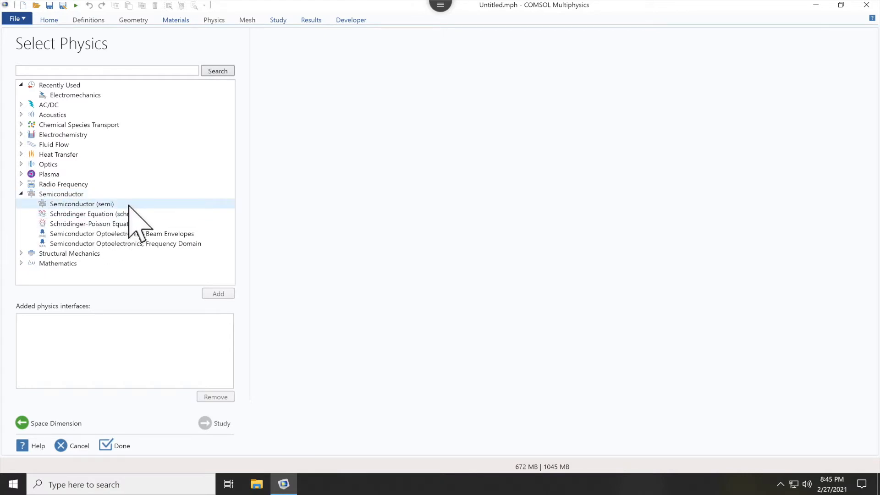
# Add the Electromechanics multiphysics interface from the Structural Mechanics physics group
pyautogui.click(20, 254)
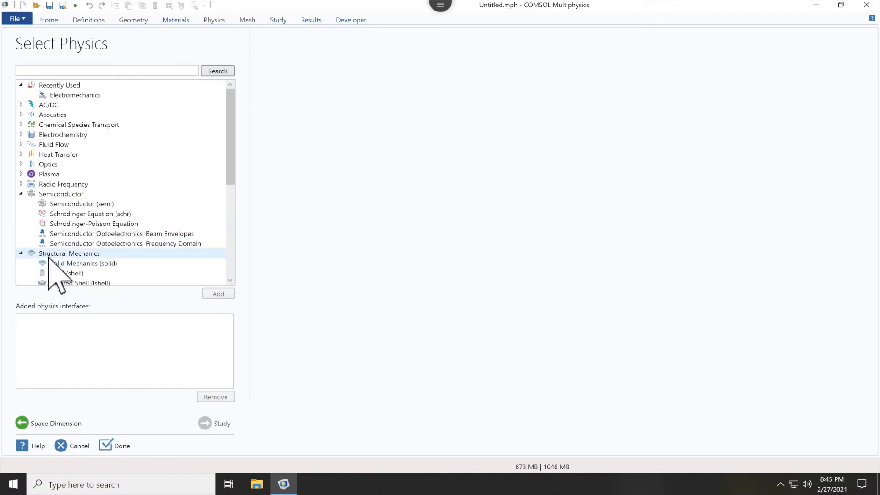
pyautogui.scroll(-1, 66, 260)
pyautogui.click(76, 234)
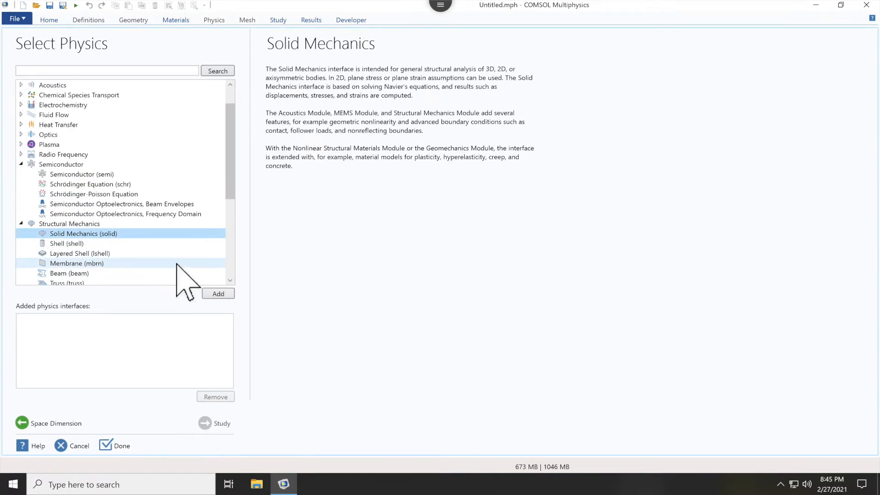
pyautogui.scroll(1, 186, 229)
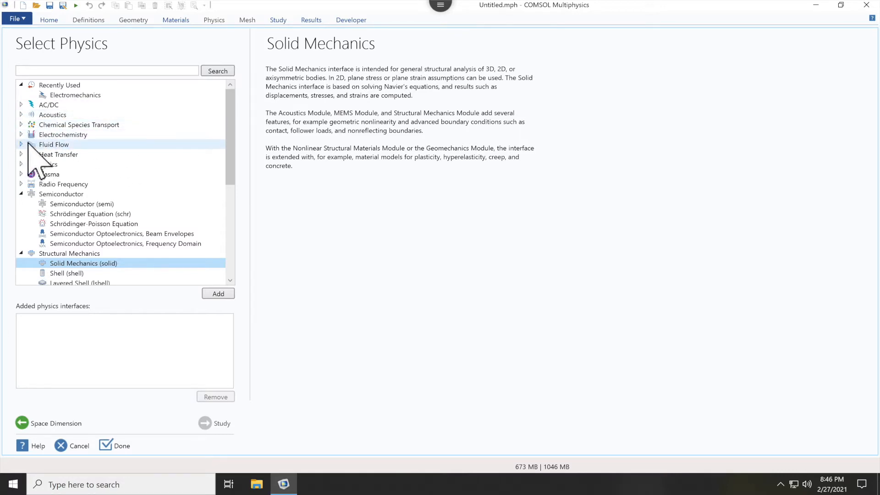
pyautogui.click(21, 105)
pyautogui.click(31, 115)
pyautogui.scroll(-4, 231, 183)
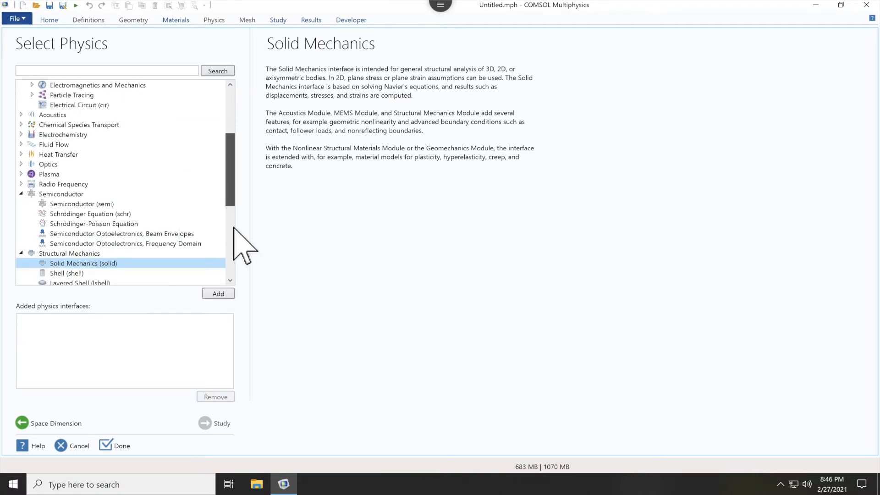
pyautogui.scroll(-6, 236, 248)
pyautogui.click(86, 205)
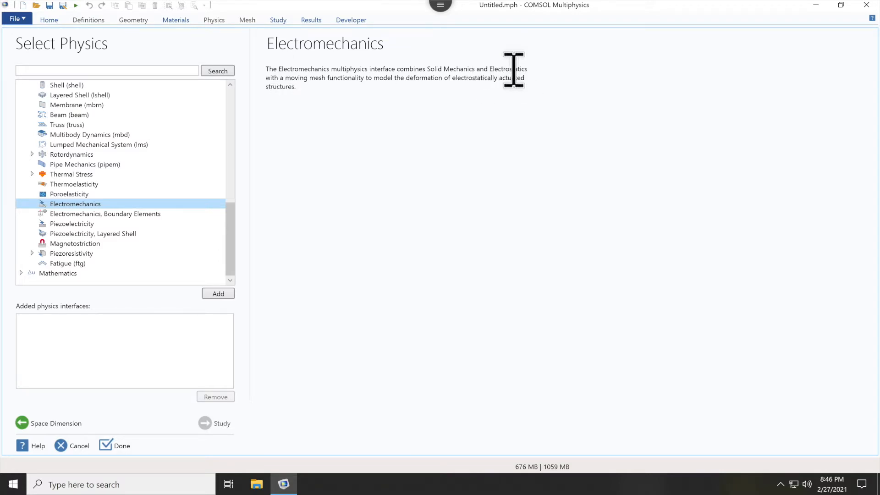
pyautogui.click(214, 294)
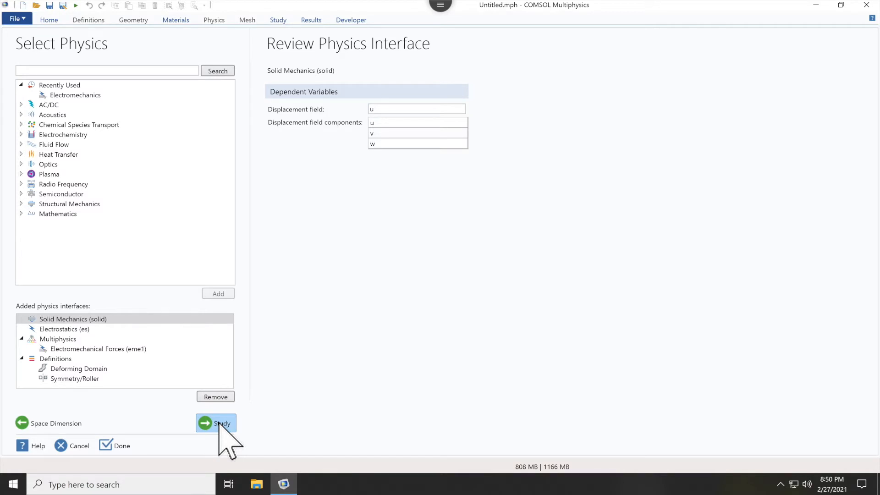
# Choose a Stationary study for the added physics and finish the model setup
pyautogui.click(219, 423)
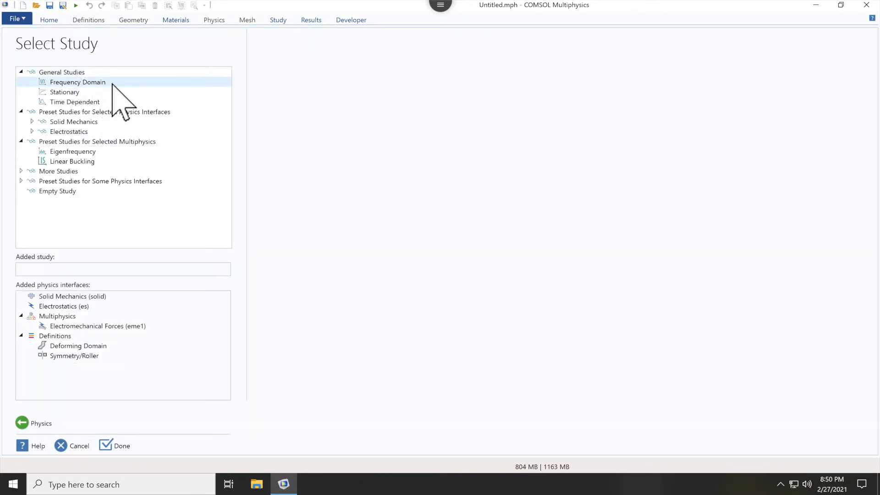
pyautogui.click(85, 92)
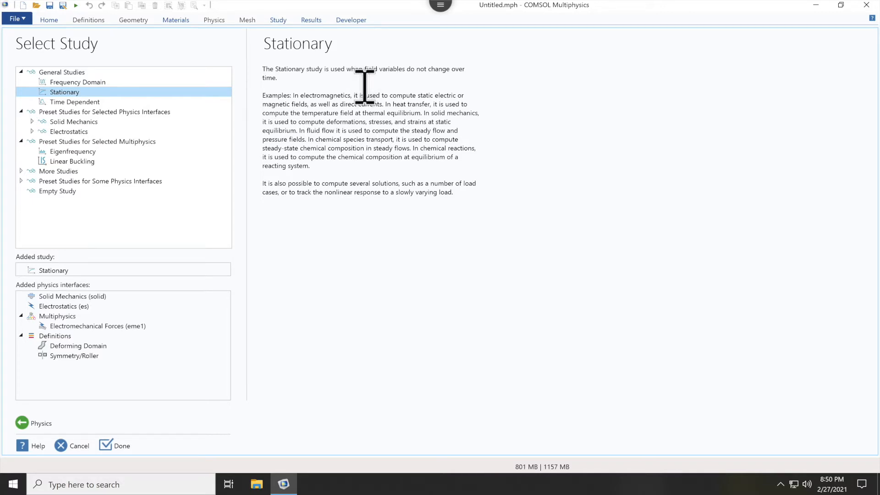
pyautogui.click(118, 446)
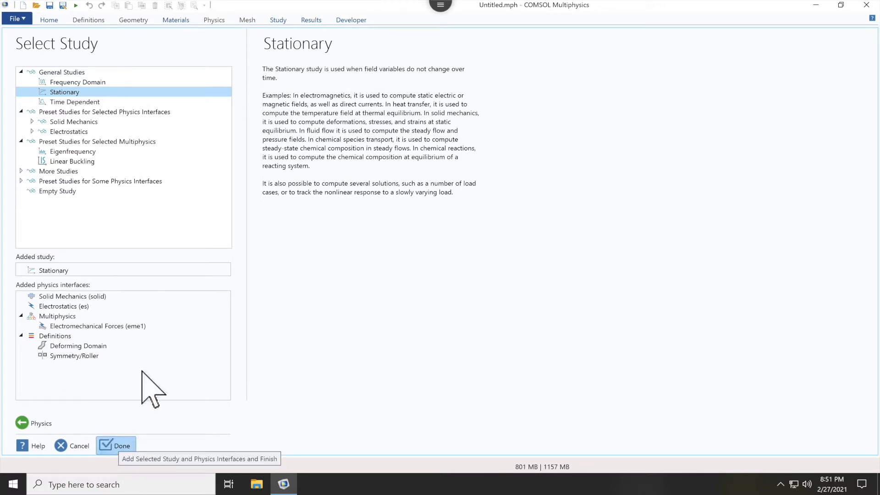
pyautogui.click(117, 444)
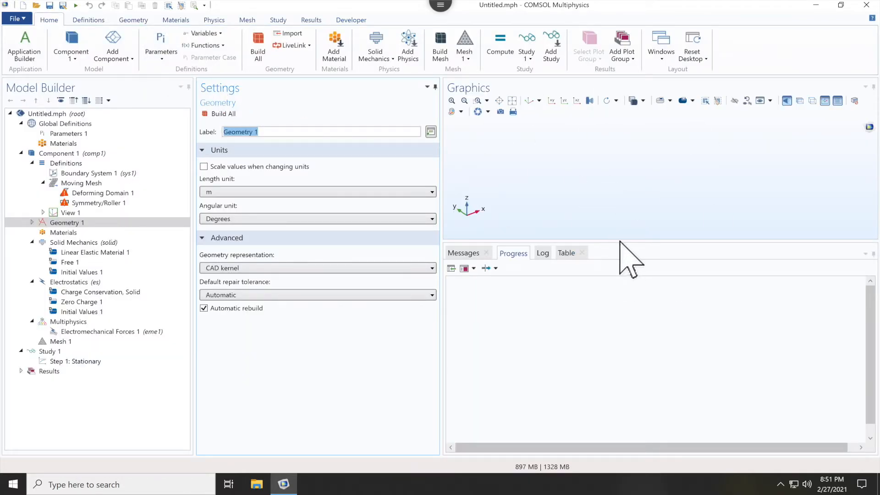
# Enlarge the graphics area and add a cylinder to Geometry 1
pyautogui.moveTo(615, 242); pyautogui.dragTo(616, 352)
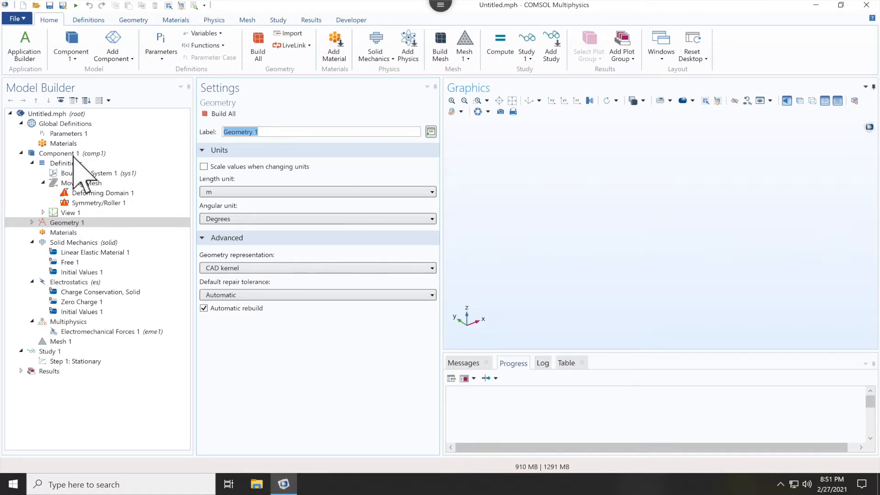
pyautogui.click(82, 223)
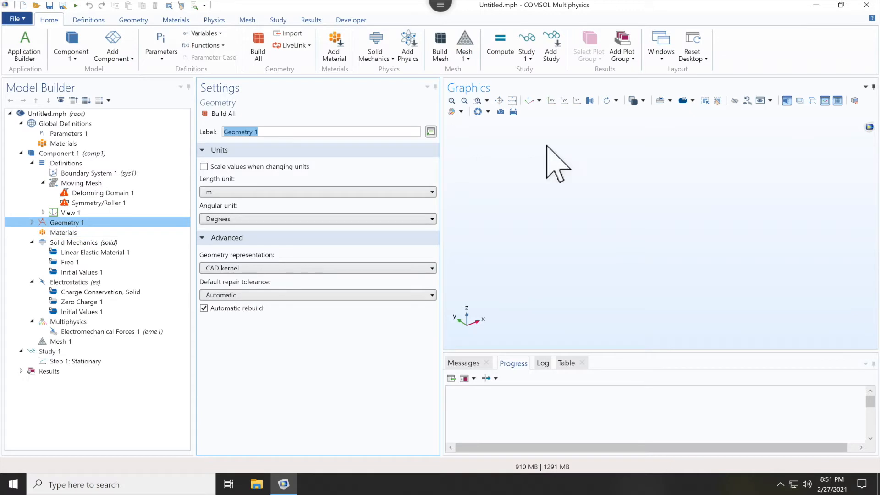
pyautogui.click(32, 222)
pyautogui.rightClick(71, 222)
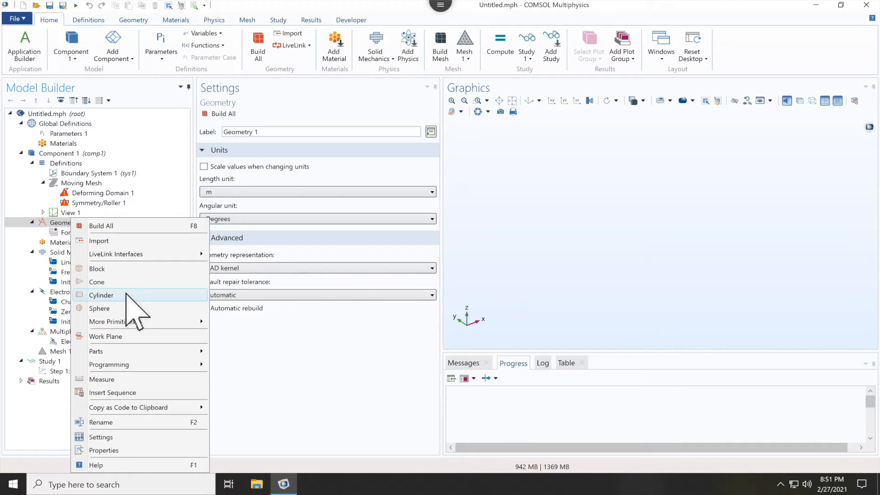
pyautogui.click(126, 294)
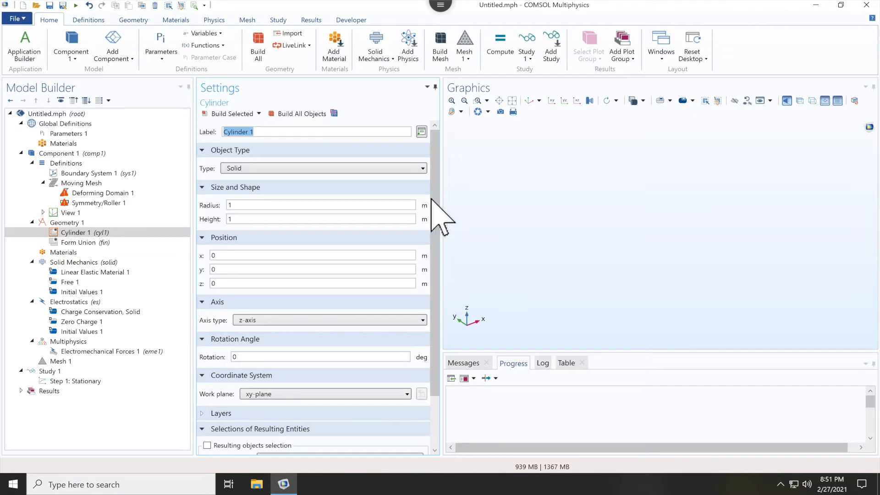
# Set the length unit of Geometry 1 to µm
pyautogui.click(79, 223)
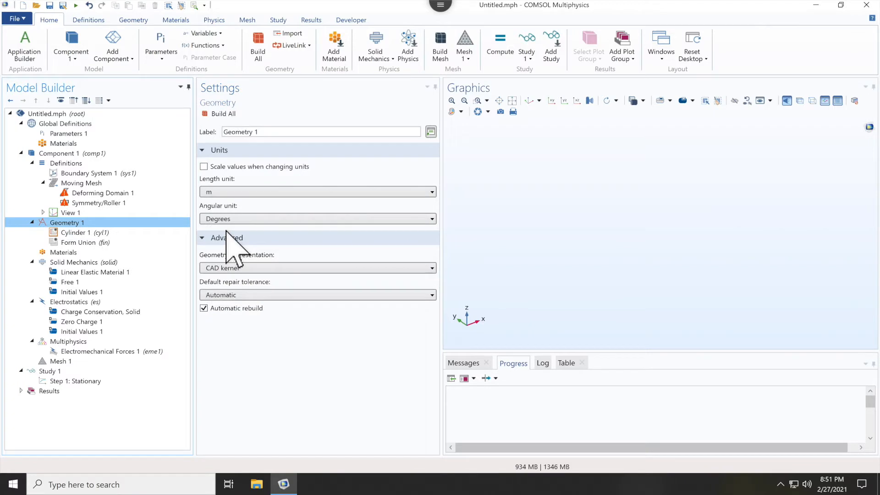
pyautogui.click(337, 193)
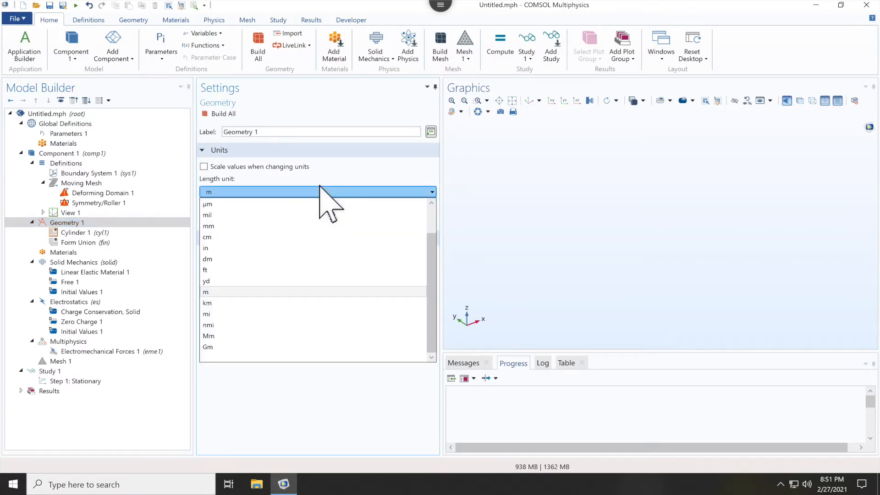
pyautogui.click(88, 226)
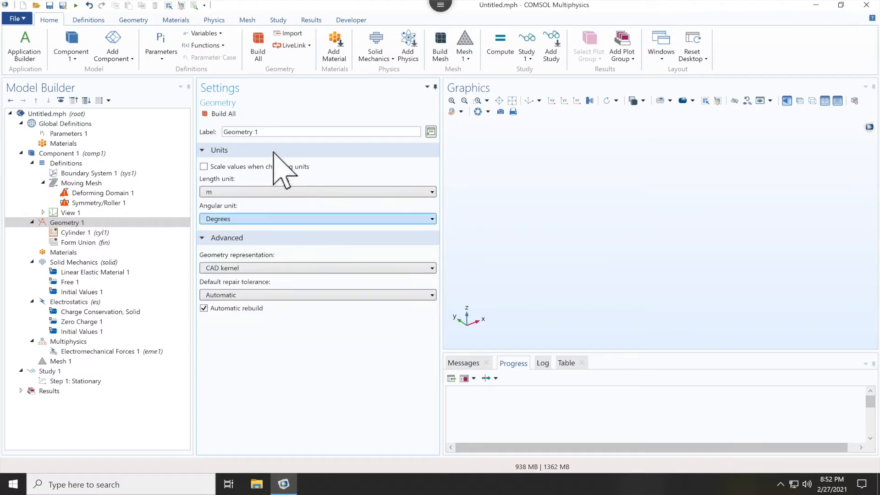
pyautogui.click(246, 193)
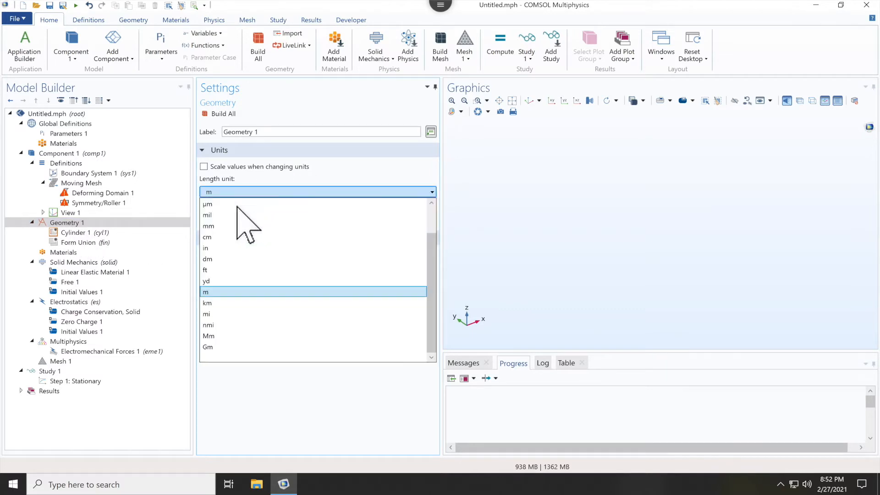
pyautogui.click(209, 204)
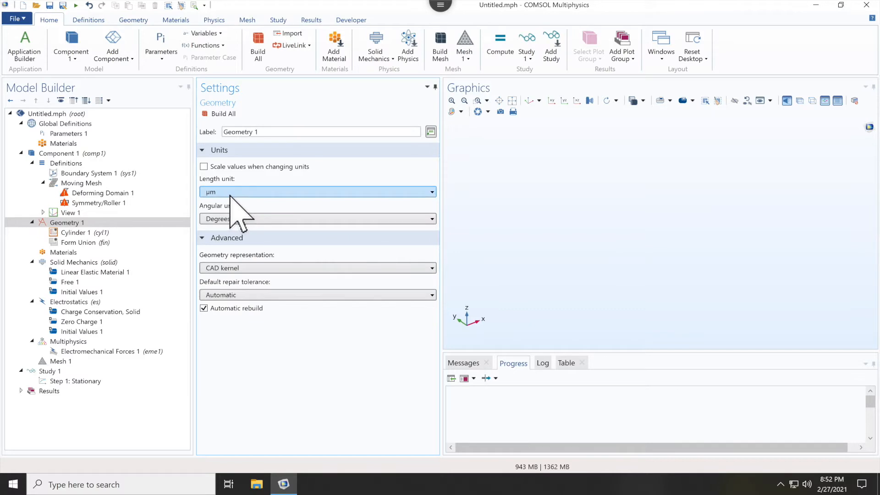
# Set the cylinder's radius to 50 µm and height to 1 µm, and build it
pyautogui.click(116, 234)
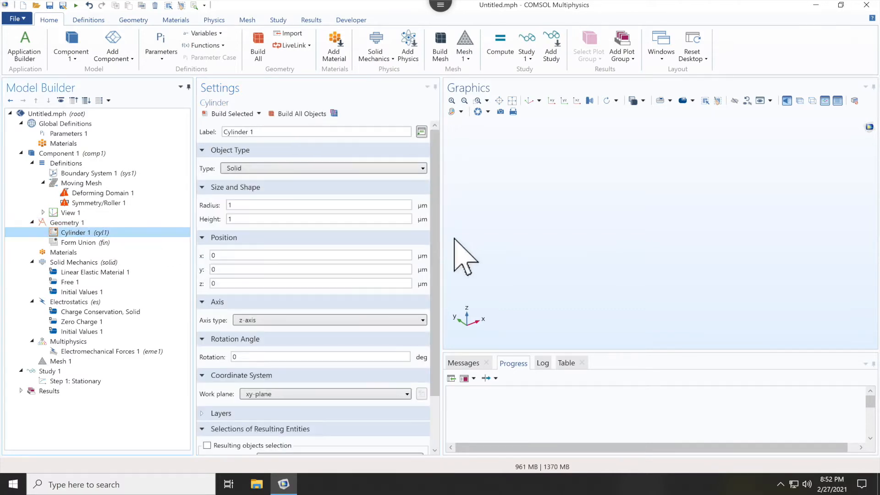
pyautogui.click(255, 205)
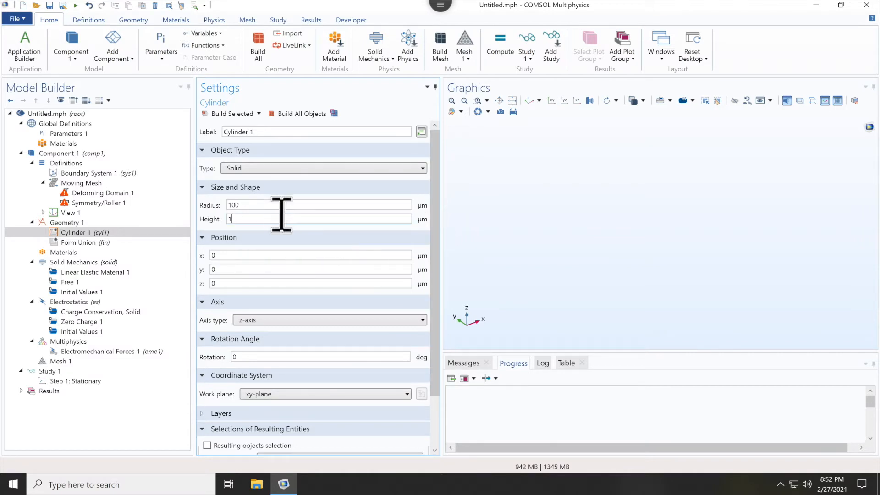
pyautogui.doubleClick(258, 206)
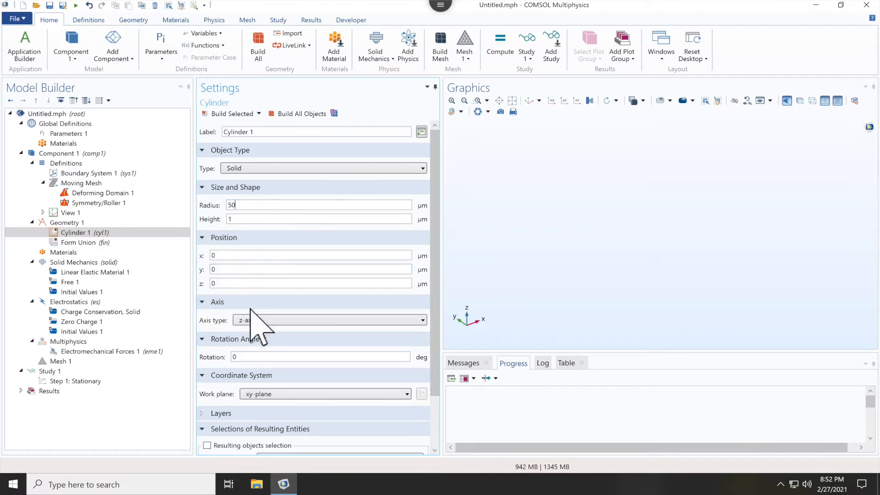
pyautogui.click(234, 113)
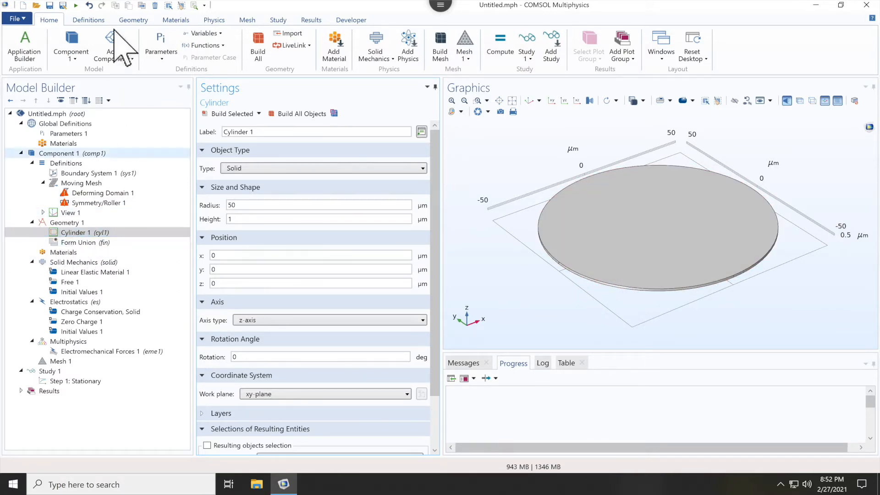
# Copy the cylinder with a z displacement of -2 µm, keeping the original, and build the copy
pyautogui.click(97, 20)
pyautogui.click(133, 21)
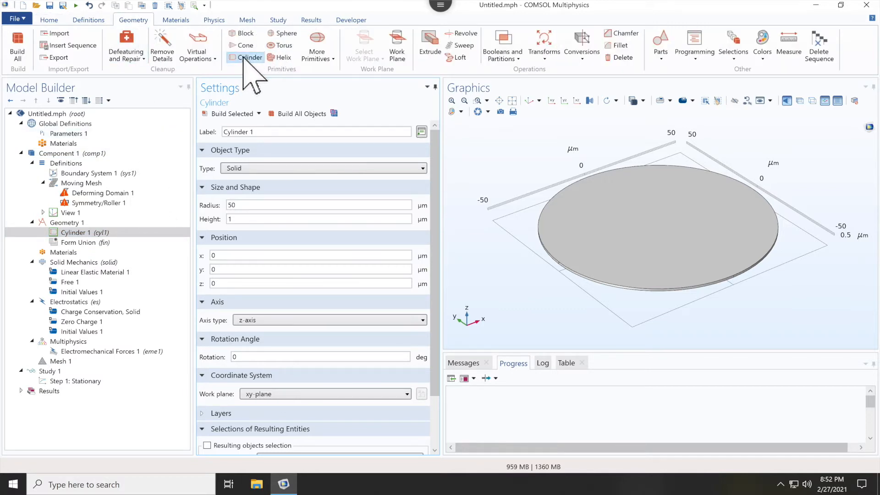
pyautogui.click(91, 233)
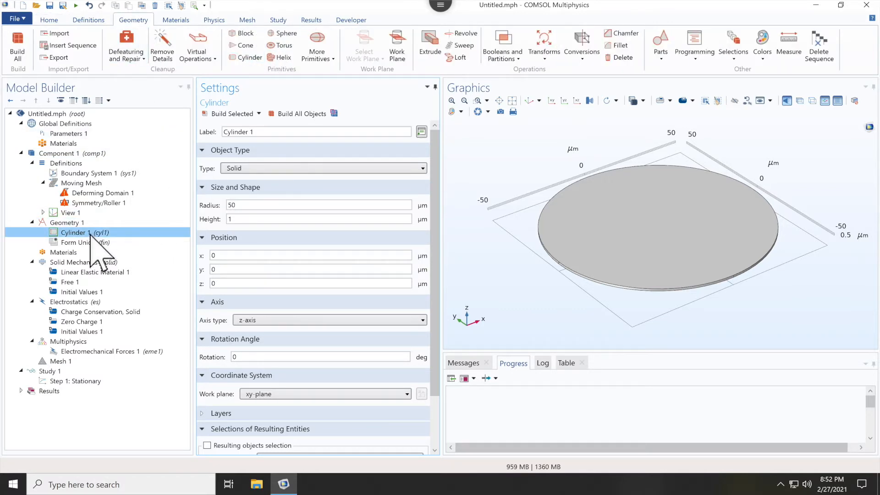
pyautogui.click(544, 54)
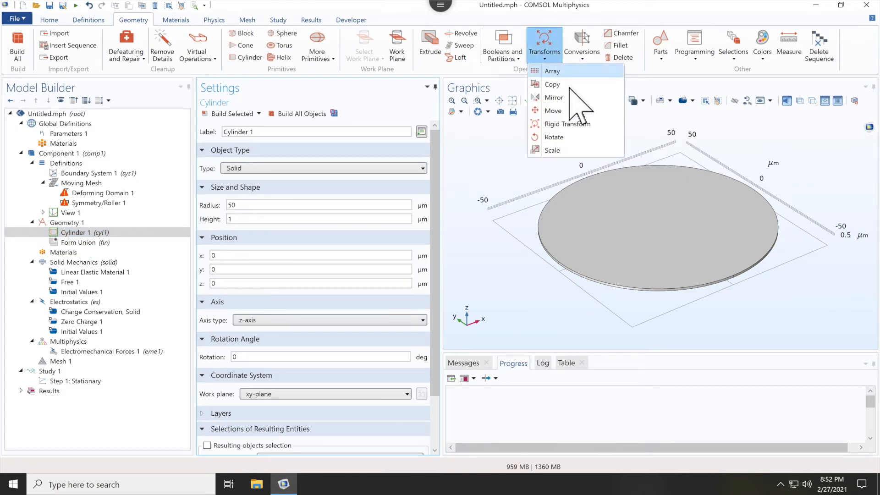
pyautogui.click(554, 84)
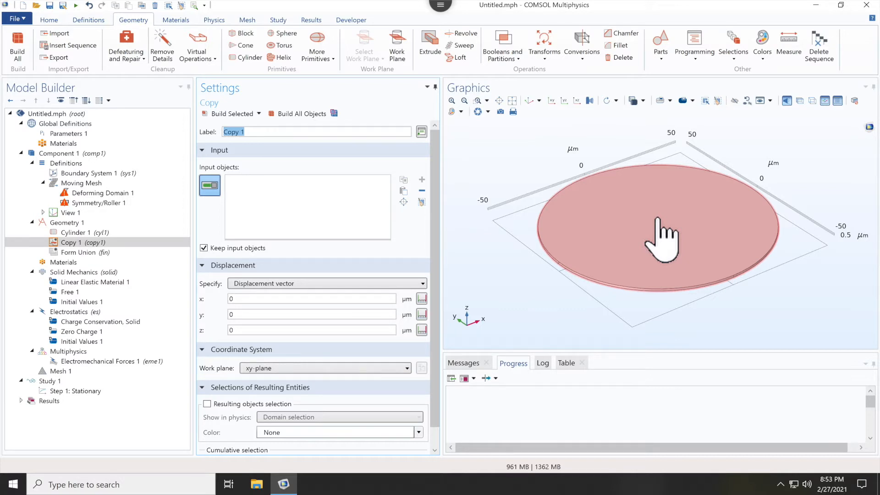
pyautogui.click(658, 222)
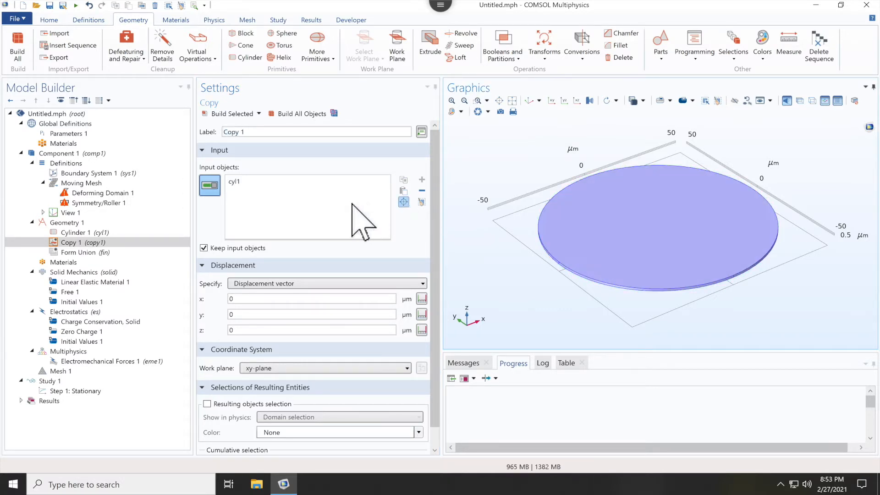
pyautogui.moveTo(253, 333); pyautogui.dragTo(183, 326)
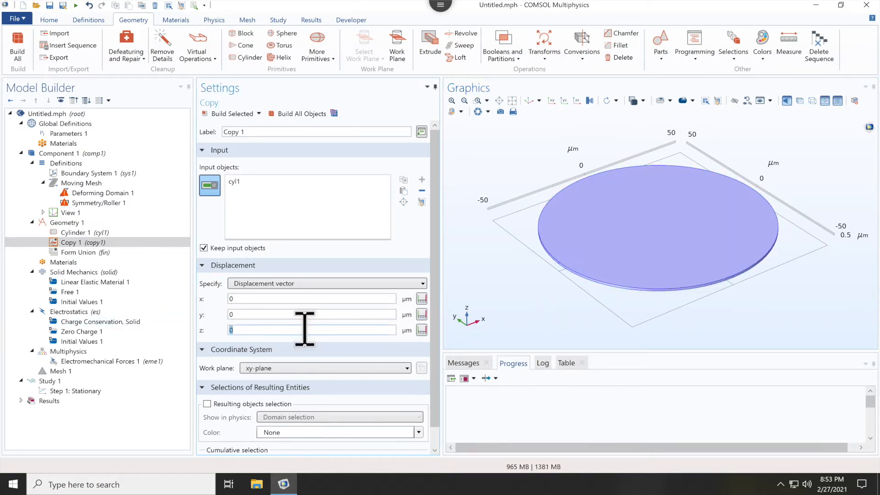
pyautogui.write('-2')
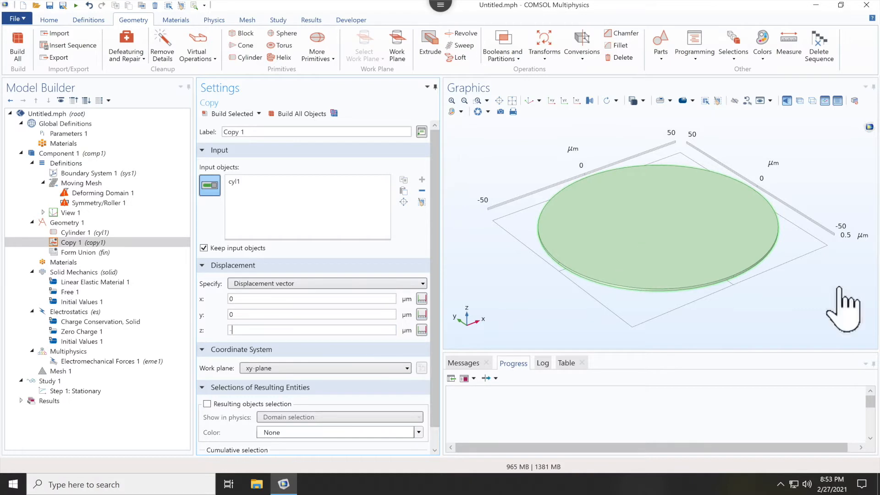
pyautogui.click(231, 114)
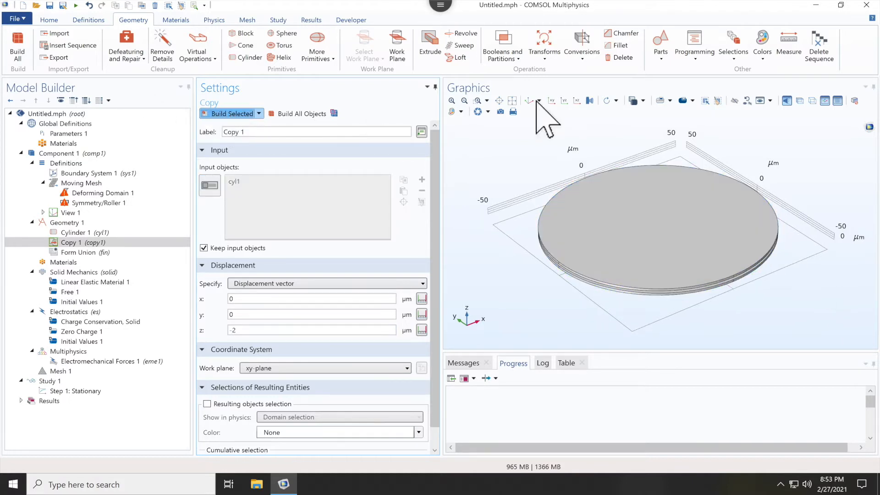
# Zoom in on the front edge of the two cylinders and examine how the copy lies below the original
pyautogui.click(477, 101)
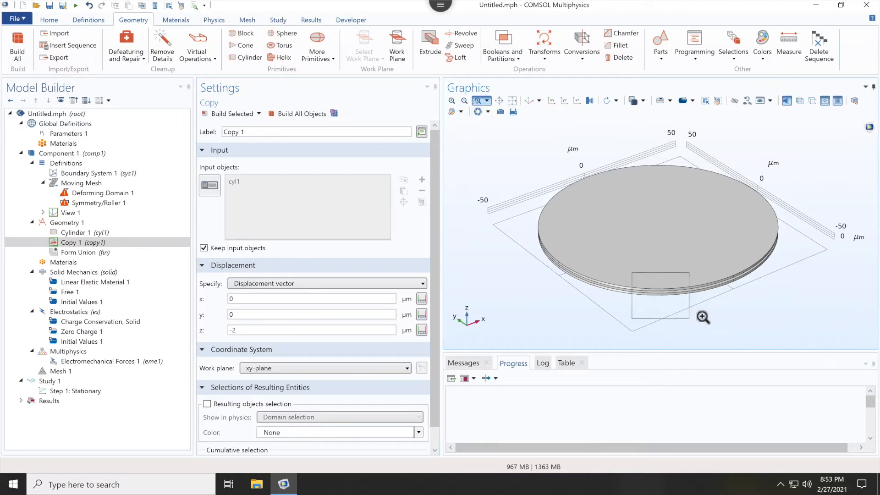
pyautogui.moveTo(693, 311); pyautogui.dragTo(694, 310)
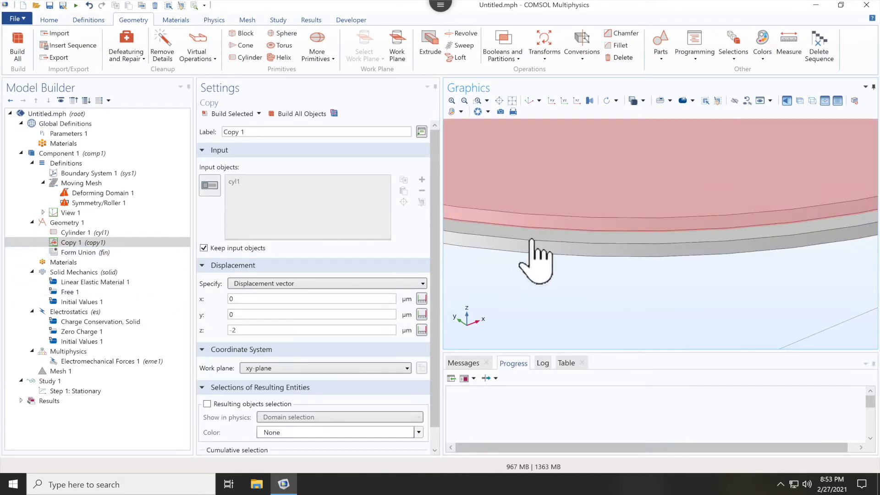
pyautogui.click(78, 244)
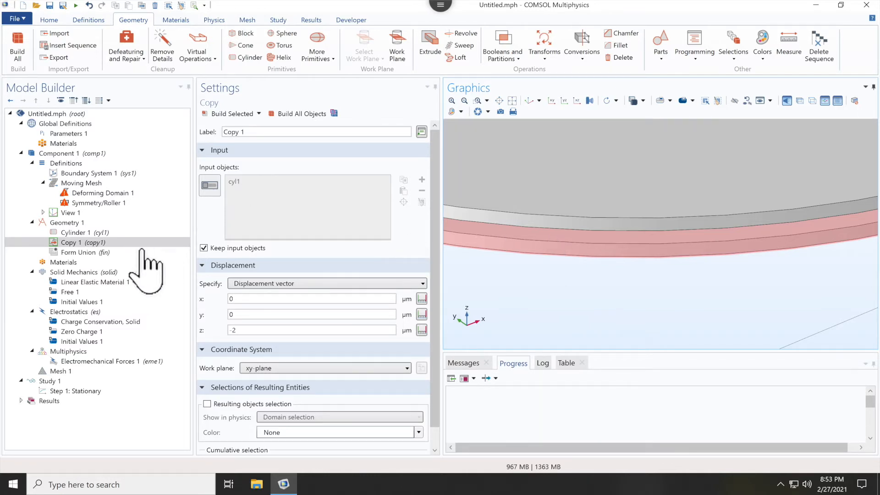
pyautogui.click(126, 243)
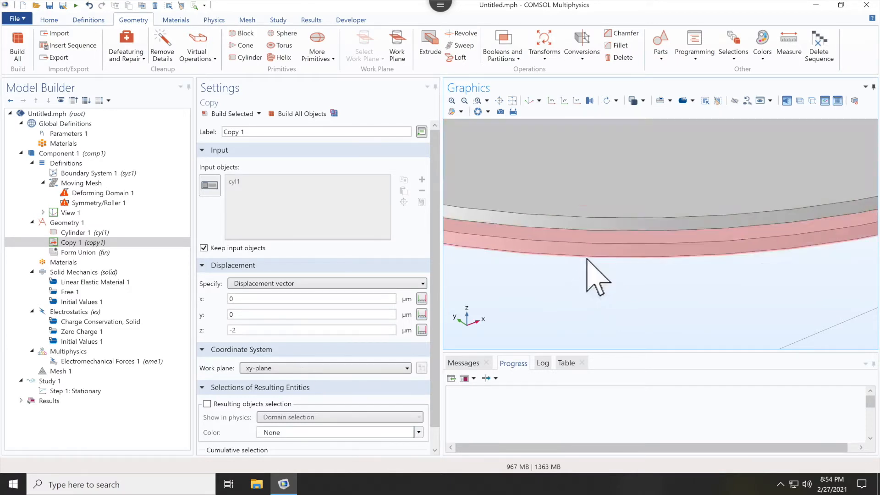
# Delete the copy operation from Geometry 1
pyautogui.click(96, 245)
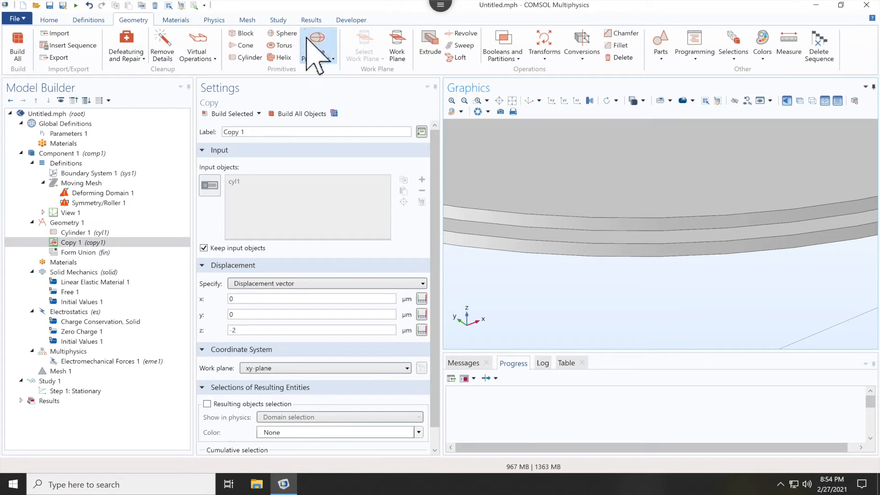
pyautogui.click(557, 60)
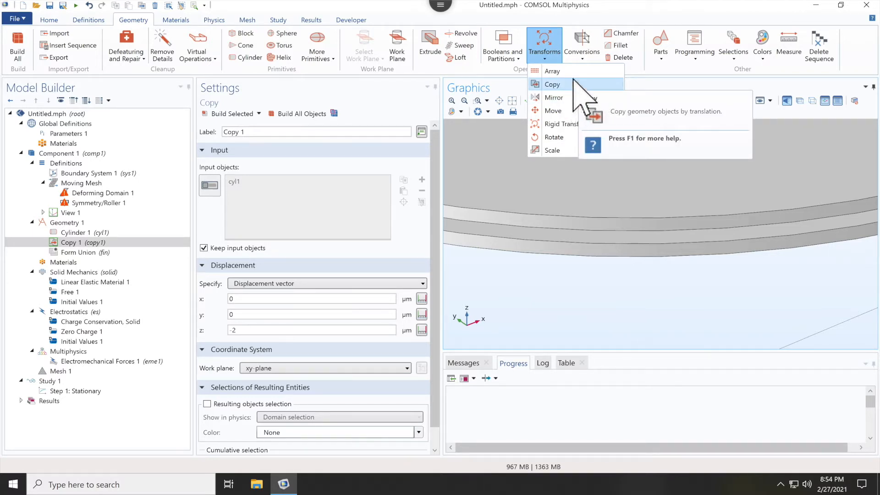
pyautogui.click(103, 242)
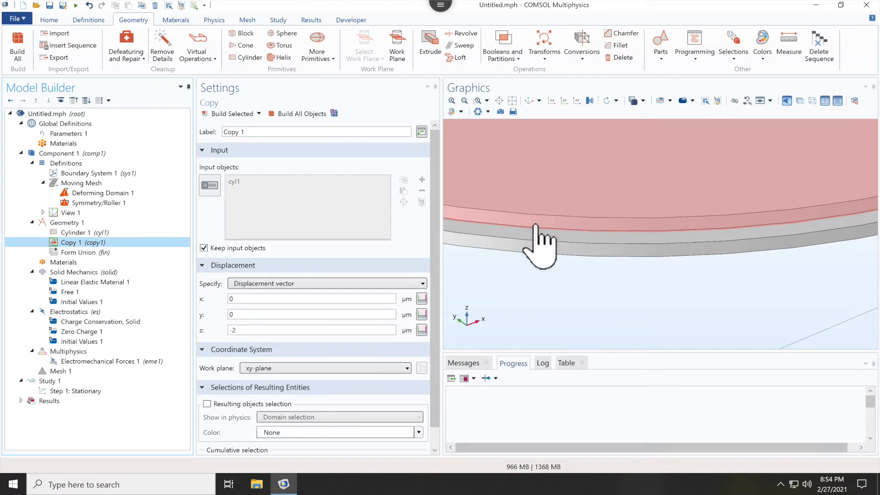
pyautogui.rightClick(68, 242)
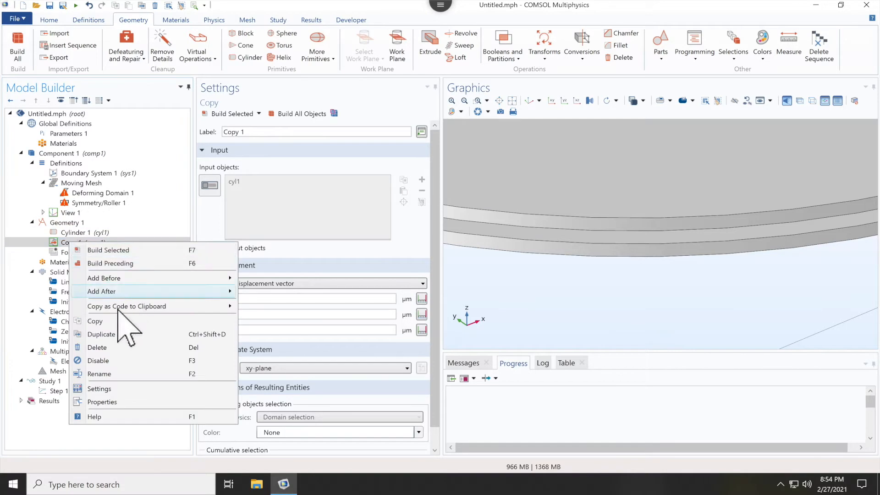
pyautogui.click(103, 348)
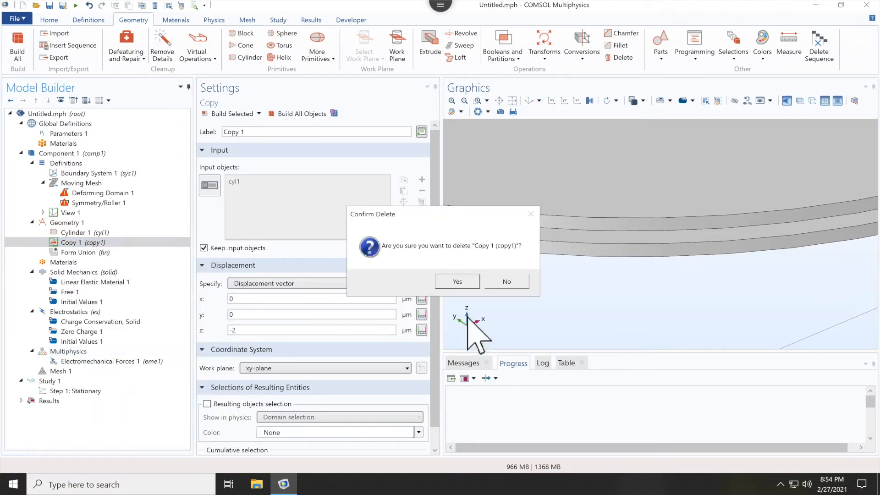
pyautogui.click(456, 280)
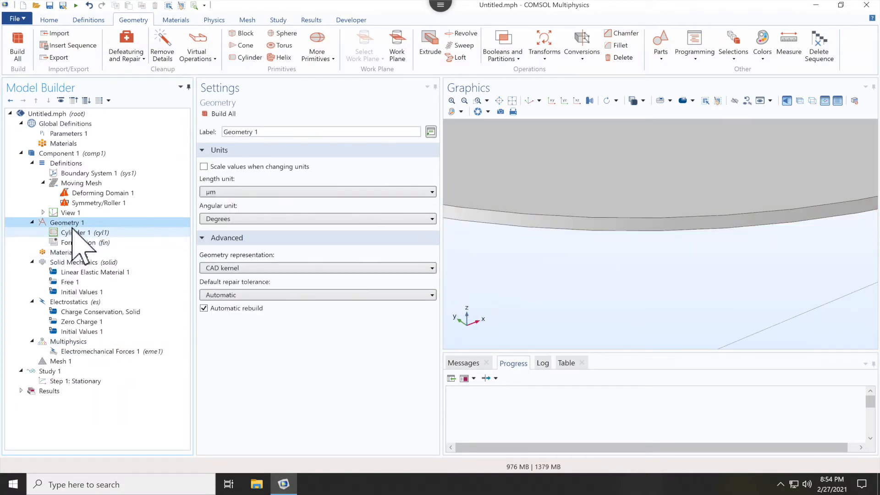
# Set the height of Cylinder 1 to 3 µm
pyautogui.click(73, 233)
pyautogui.scroll(-2, 265, 258)
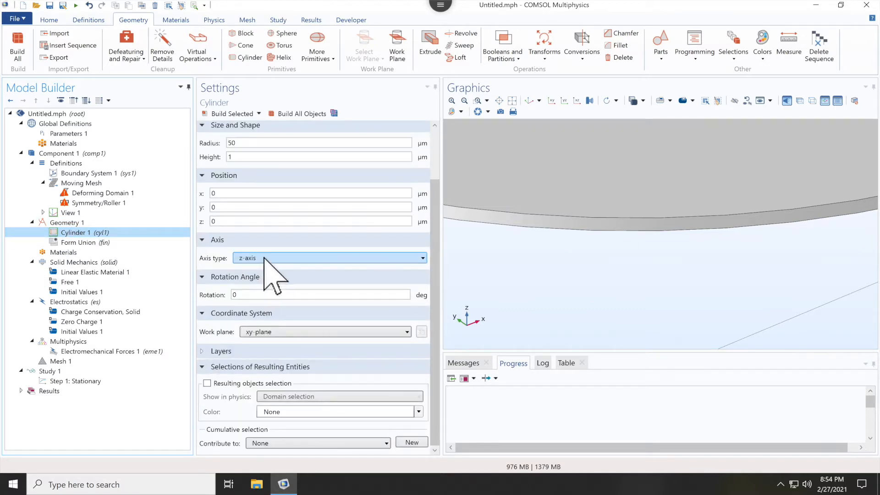
pyautogui.click(212, 352)
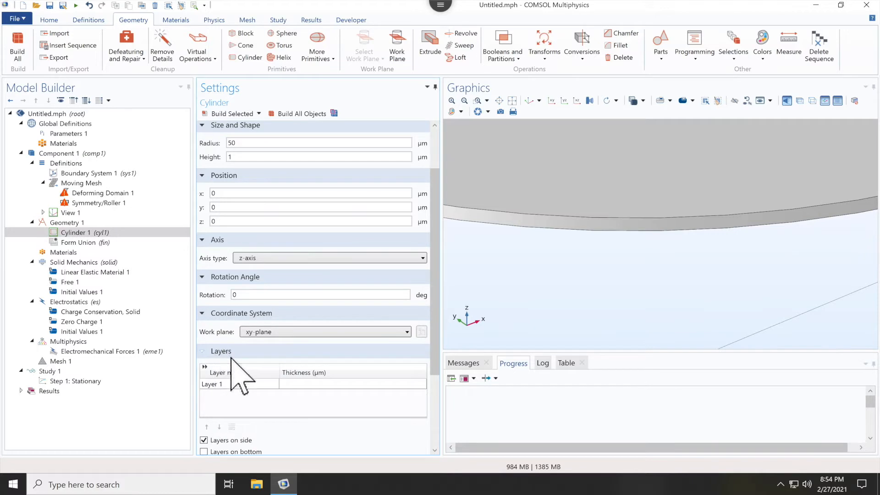
pyautogui.scroll(-3, 257, 366)
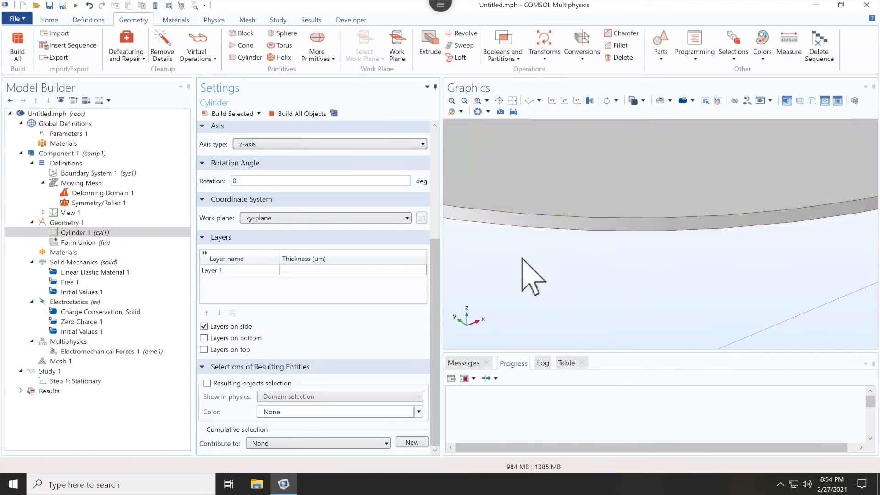
pyautogui.click(107, 233)
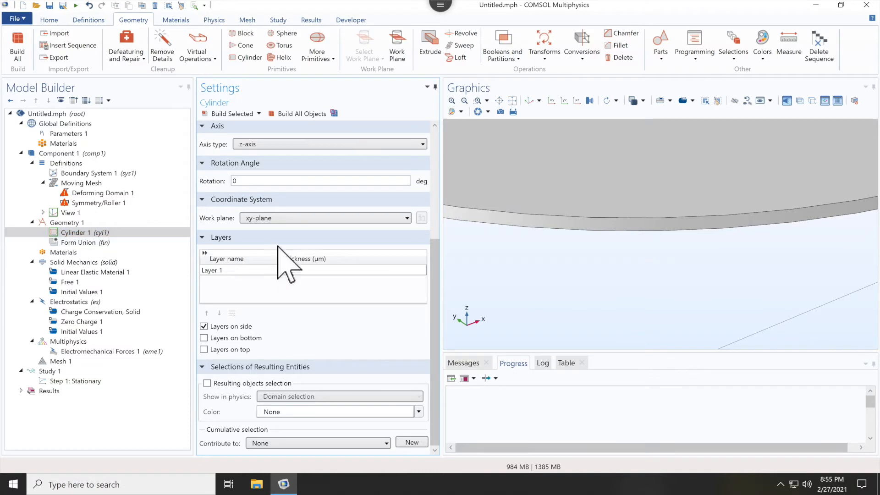
pyautogui.scroll(5, 316, 286)
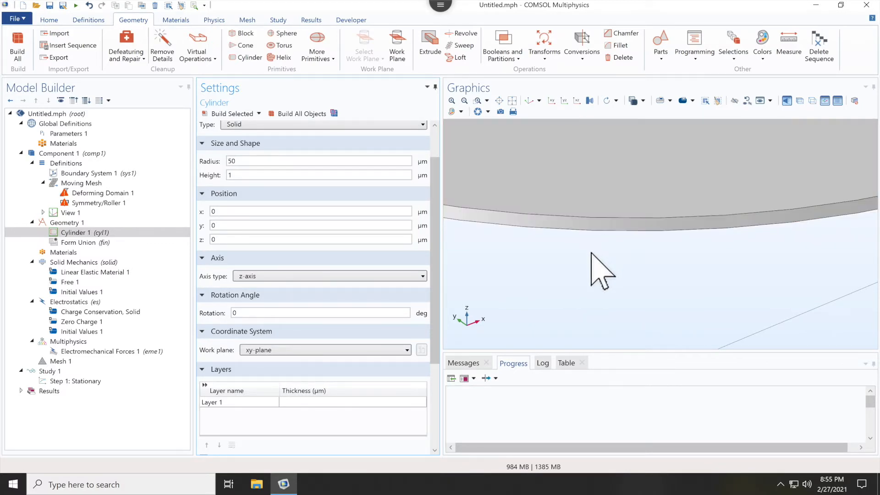
pyautogui.doubleClick(257, 175)
pyautogui.write('3')
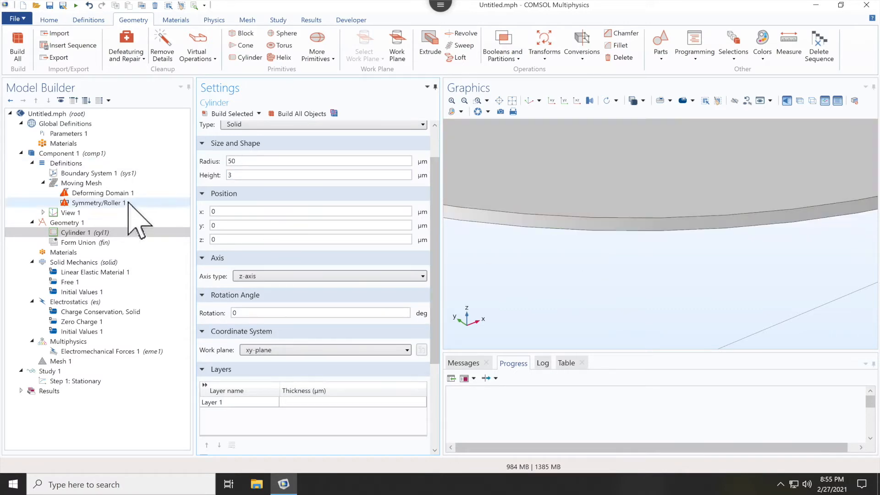
# Define two layers in the cylinder, each with a thickness of 1 µm, and build it
pyautogui.scroll(-3, 315, 315)
pyautogui.click(303, 349)
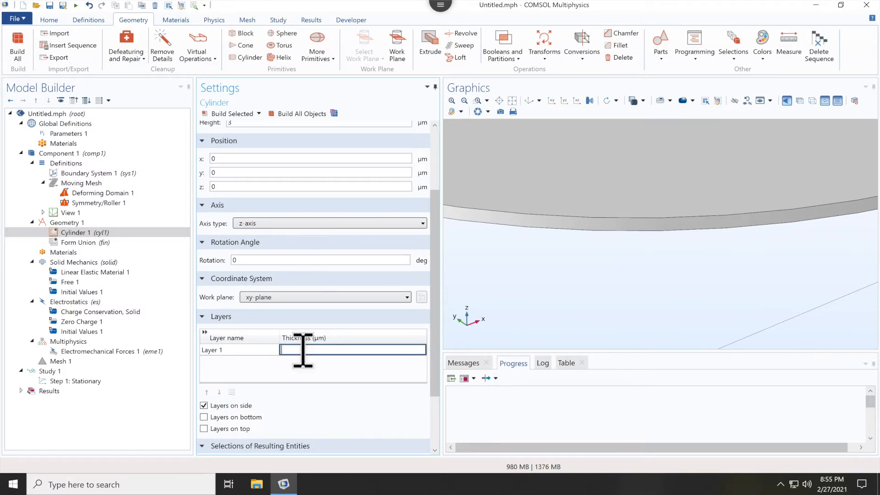
pyautogui.click(260, 351)
pyautogui.click(291, 360)
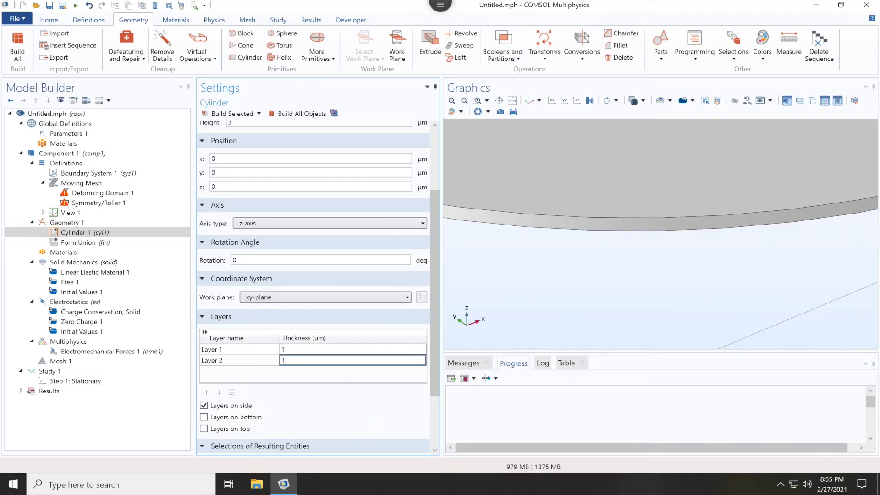
pyautogui.click(358, 349)
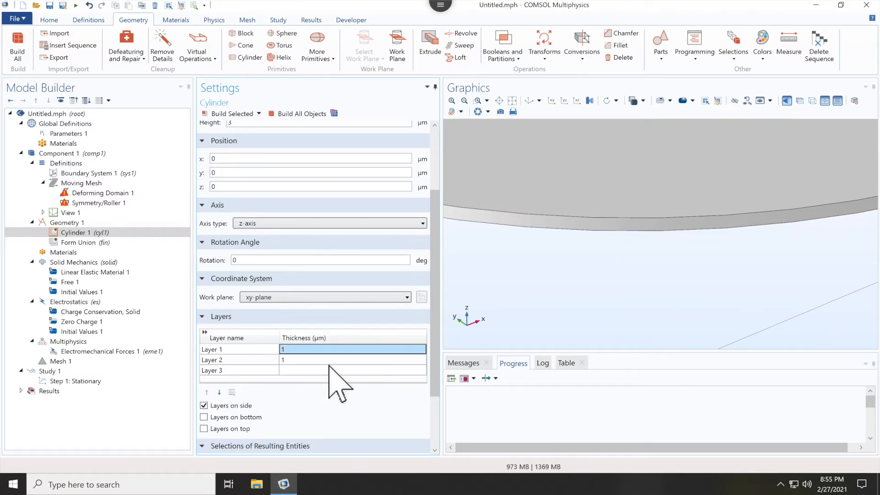
pyautogui.click(241, 114)
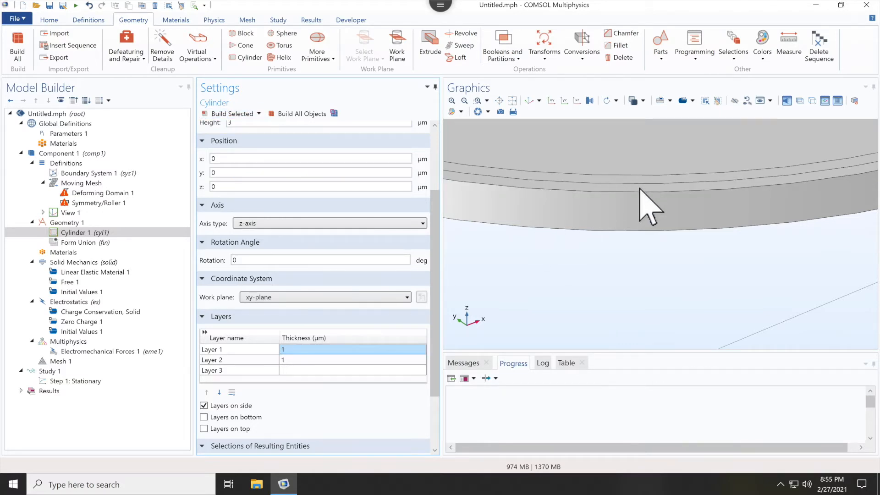
# Apply the cylinder's layers on the bottom instead of the side, and rebuild the cylinder
pyautogui.scroll(3, 334, 343)
pyautogui.scroll(-3, 350, 353)
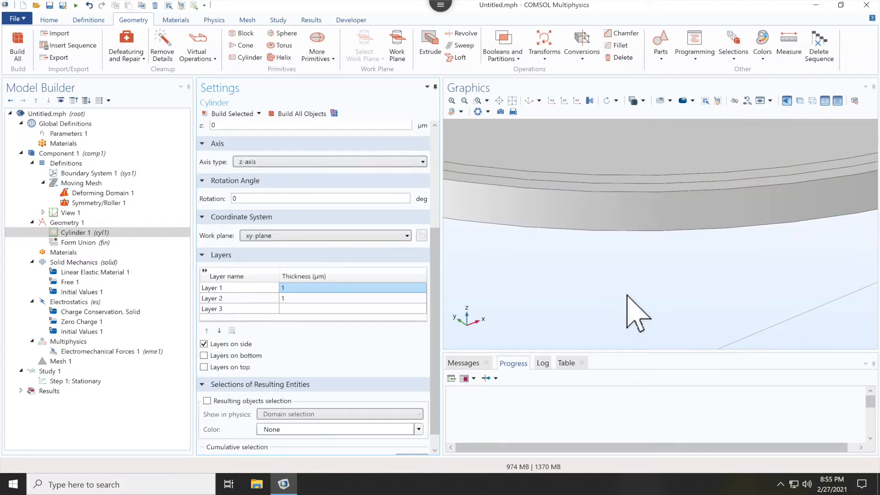
pyautogui.click(532, 102)
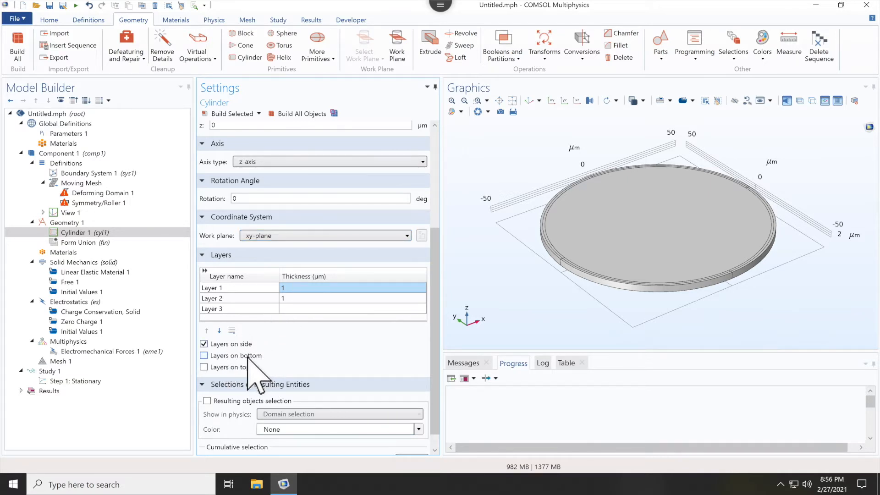
pyautogui.click(229, 344)
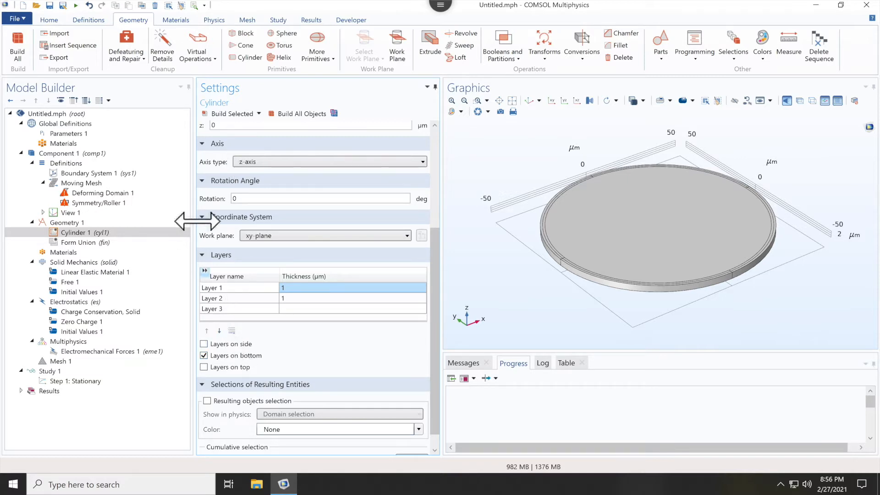
pyautogui.click(229, 114)
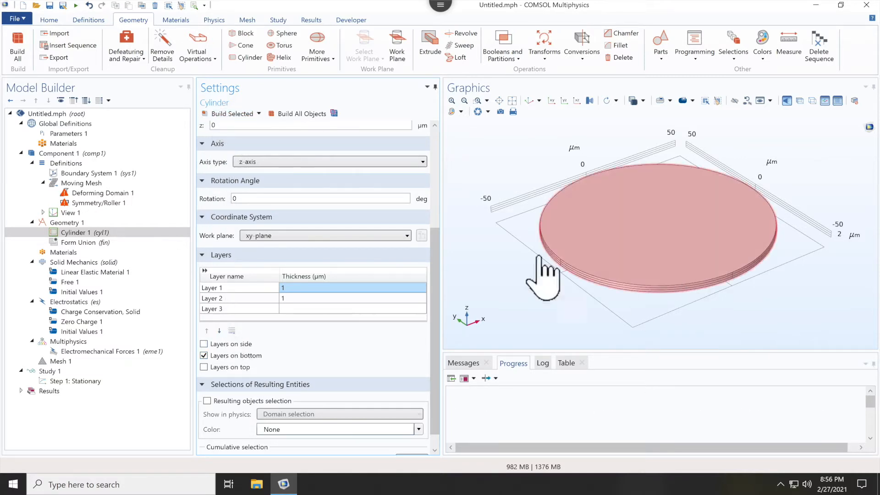
# Inspect the stacked layers at the disc's front edge and build all of Geometry 1
pyautogui.moveTo(565, 230); pyautogui.dragTo(594, 165)
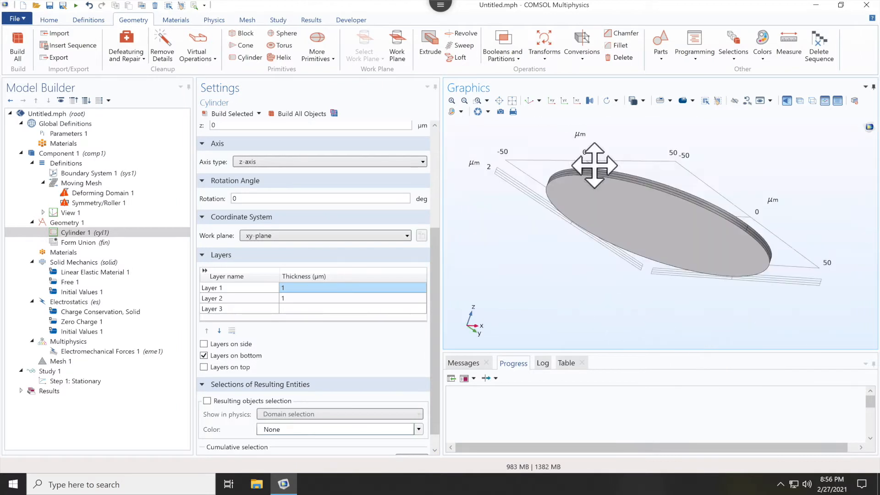
pyautogui.click(529, 101)
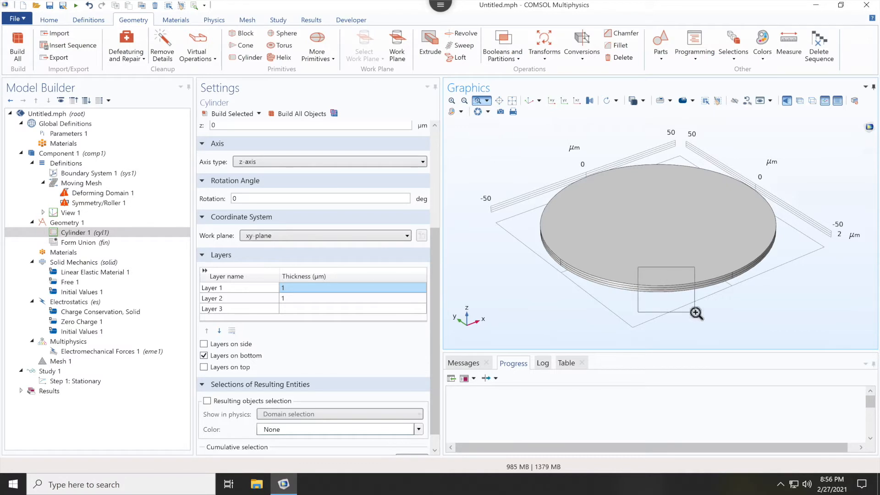
pyautogui.moveTo(695, 313); pyautogui.dragTo(696, 313)
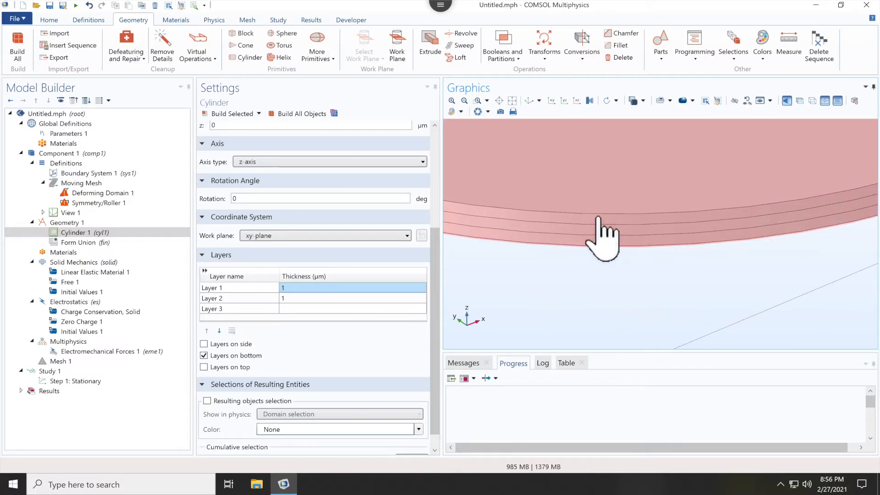
pyautogui.click(82, 233)
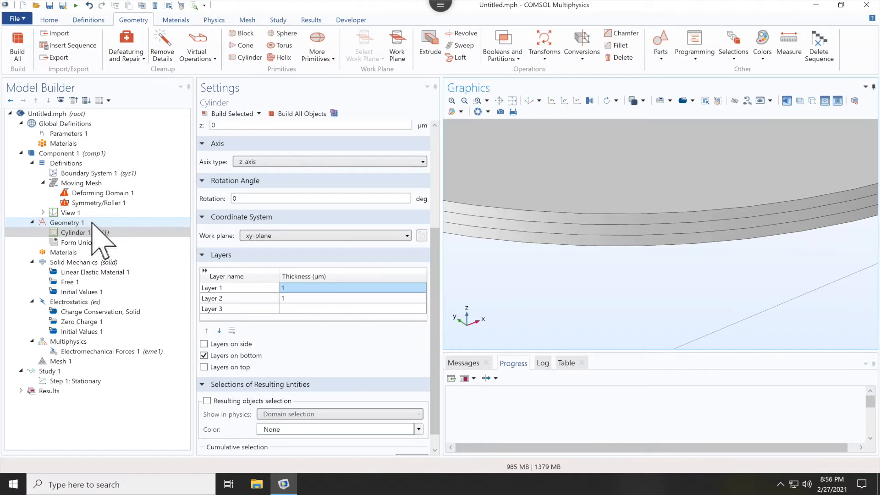
pyautogui.click(93, 224)
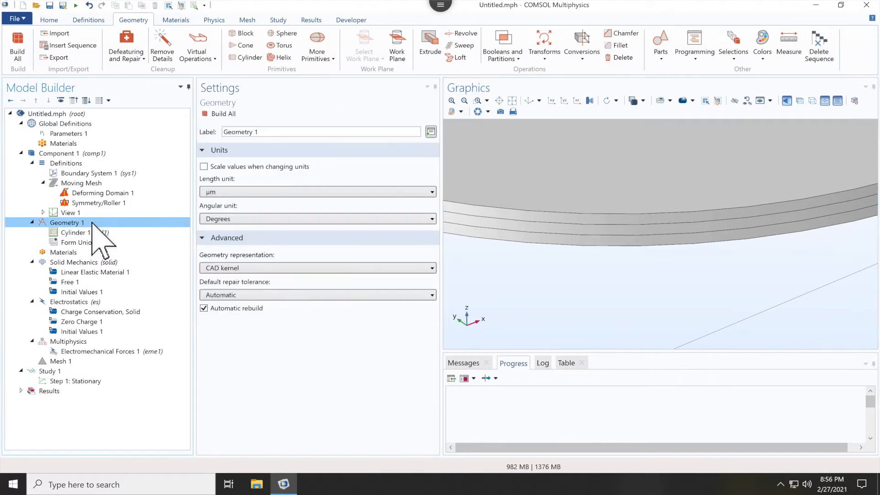
pyautogui.click(223, 114)
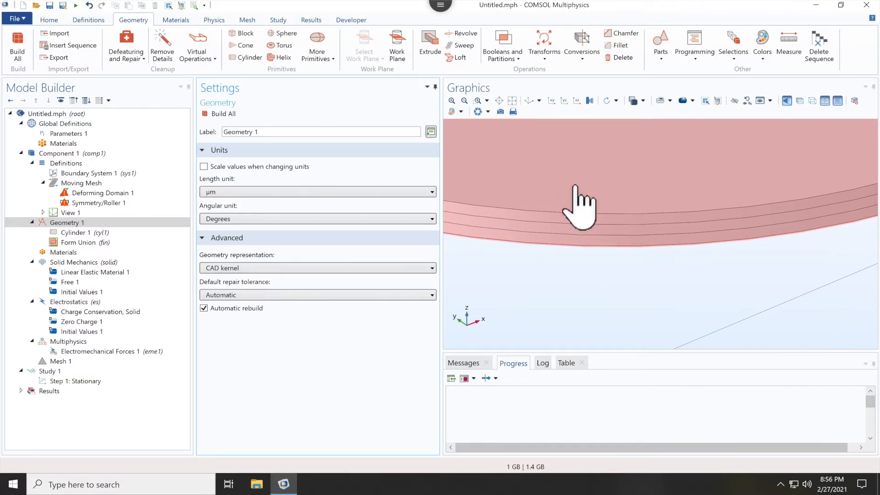
# Add Si - Polycrystalline silicon from the MEMS semiconductors library to the component's materials
pyautogui.click(100, 252)
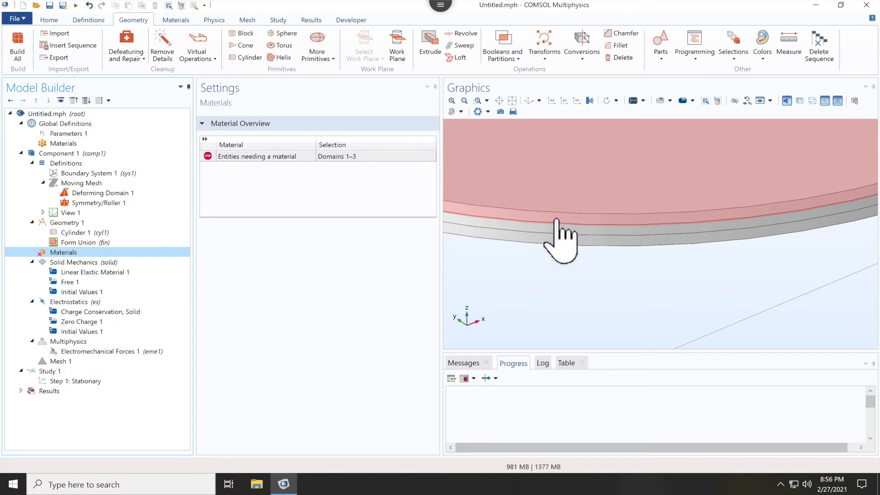
pyautogui.rightClick(94, 252)
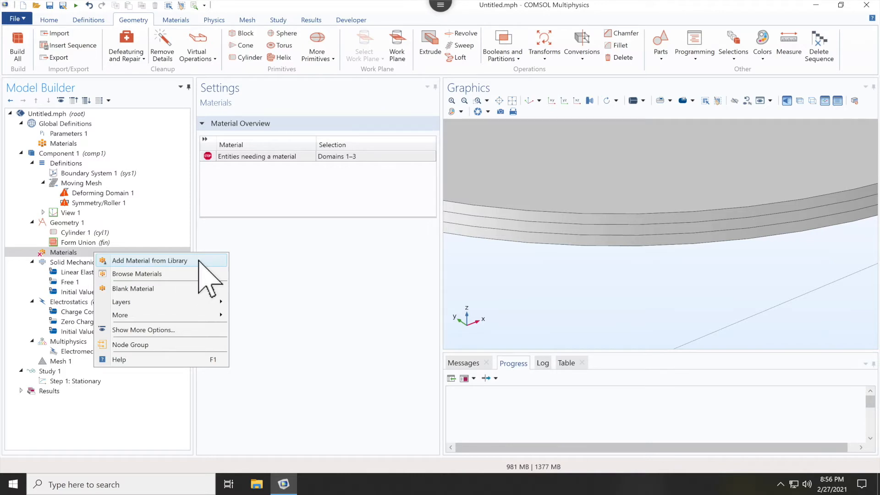
pyautogui.click(128, 261)
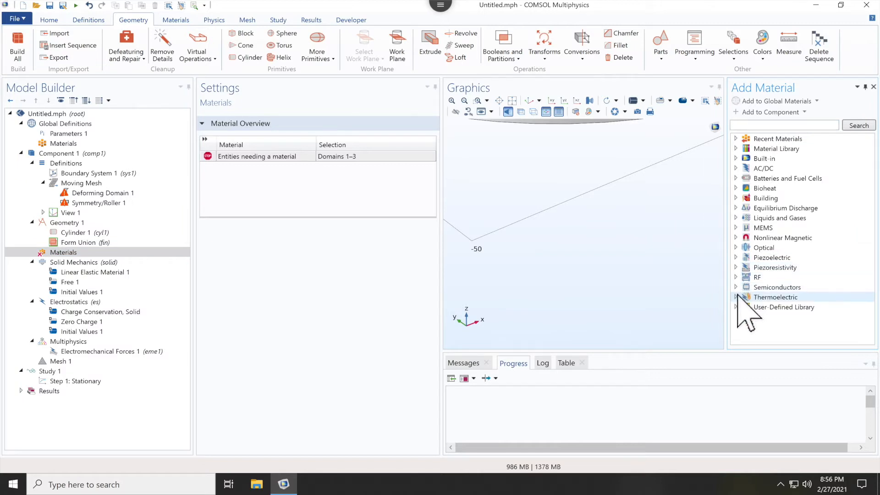
pyautogui.click(522, 99)
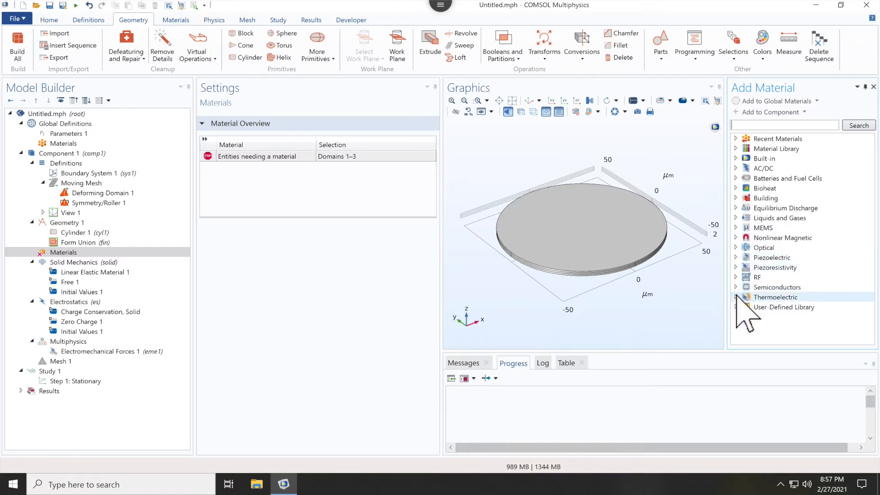
pyautogui.click(736, 227)
pyautogui.click(747, 247)
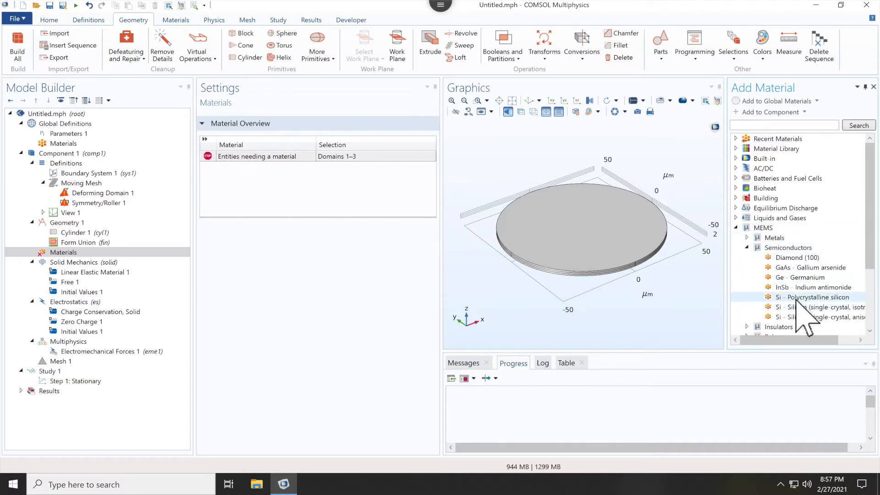
pyautogui.moveTo(797, 300)
pyautogui.mouseDown()
pyautogui.moveTo(550, 229)
pyautogui.moveTo(588, 222)
pyautogui.moveTo(811, 310)
pyautogui.moveTo(803, 297)
pyautogui.mouseUp()
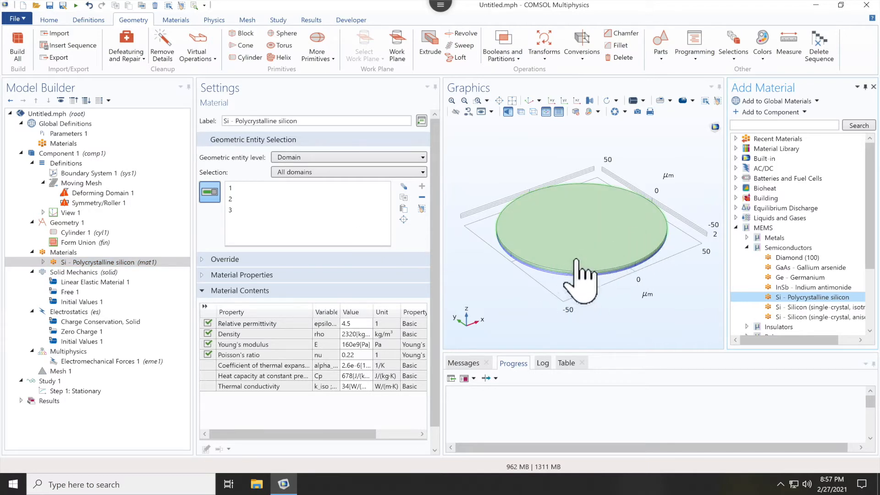
# Remove domain 2, the middle layer, from the polycrystalline silicon's domain selection
pyautogui.click(422, 197)
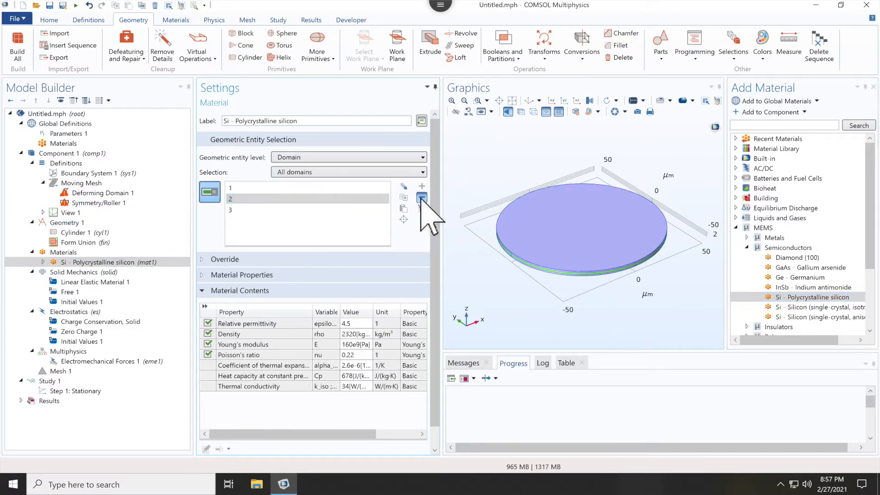
pyautogui.click(499, 101)
pyautogui.moveTo(521, 276); pyautogui.dragTo(606, 324)
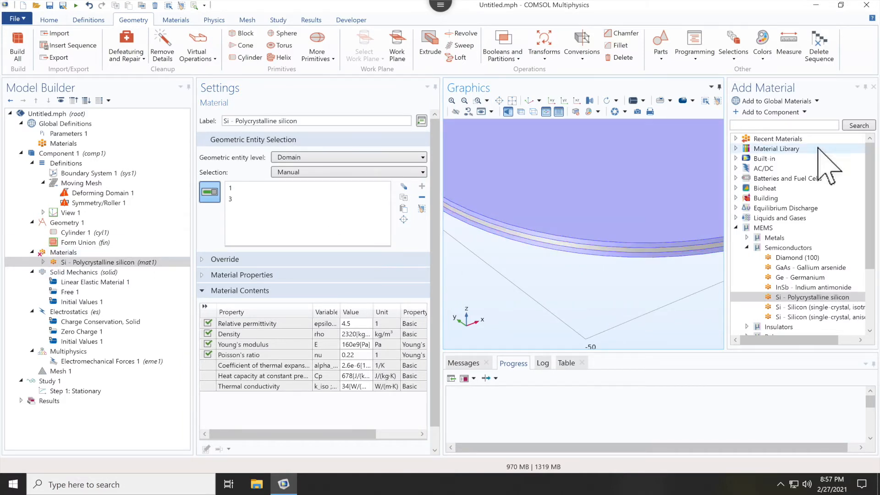
# Add Air from the recent materials to the component and assign it to domain 2, the disc's middle layer
pyautogui.doubleClick(735, 138)
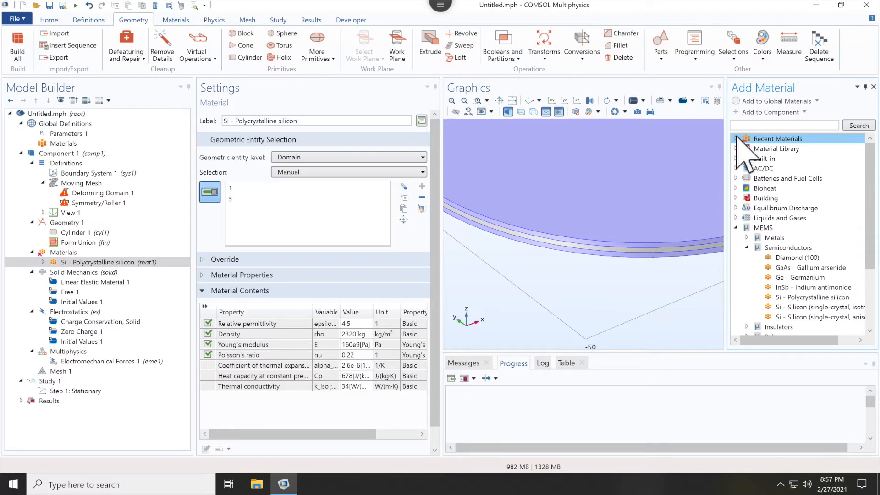
pyautogui.click(755, 126)
pyautogui.click(770, 148)
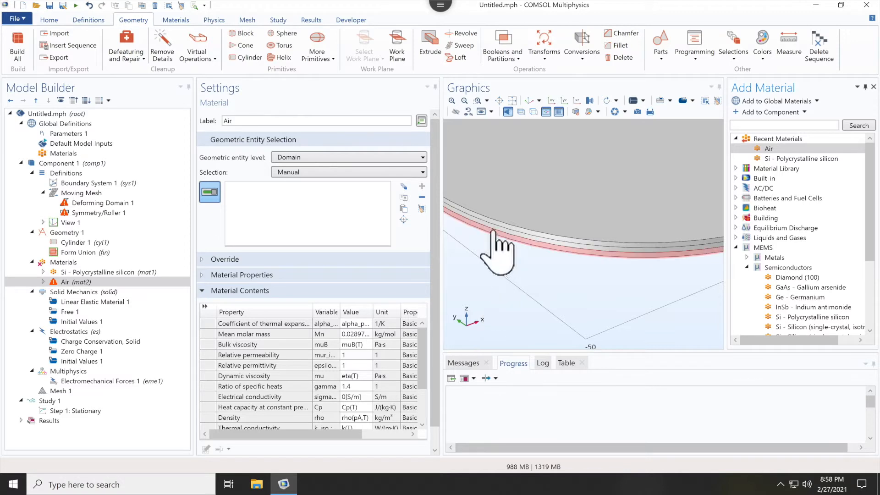
pyautogui.moveTo(544, 239); pyautogui.dragTo(537, 241)
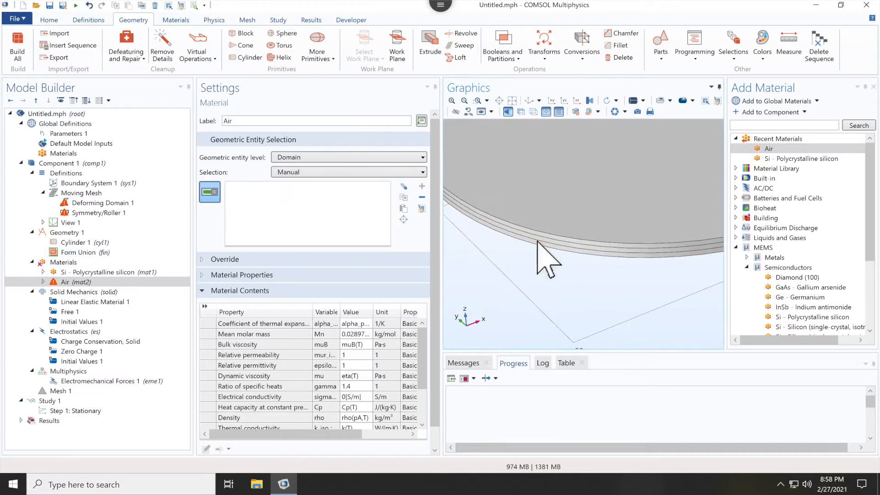
pyautogui.click(557, 243)
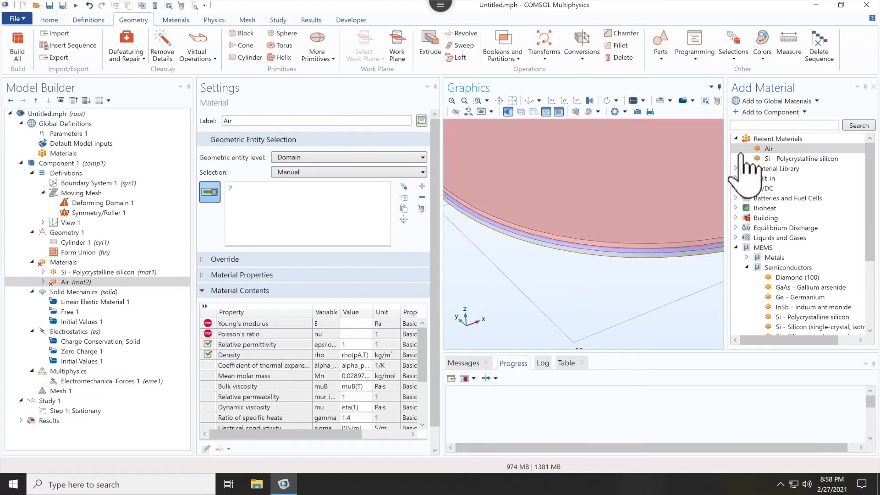
pyautogui.click(872, 85)
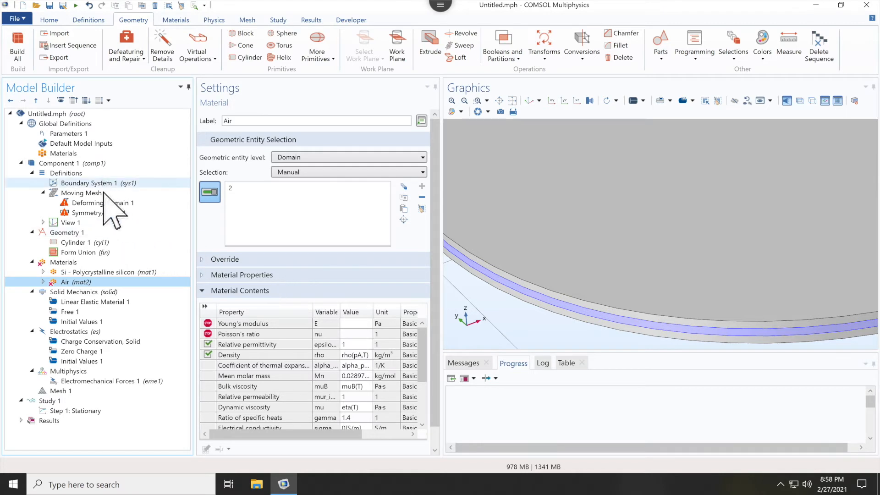
# Remove domain 2, the middle air layer, from the Solid Mechanics domain selection
pyautogui.moveTo(105, 202)
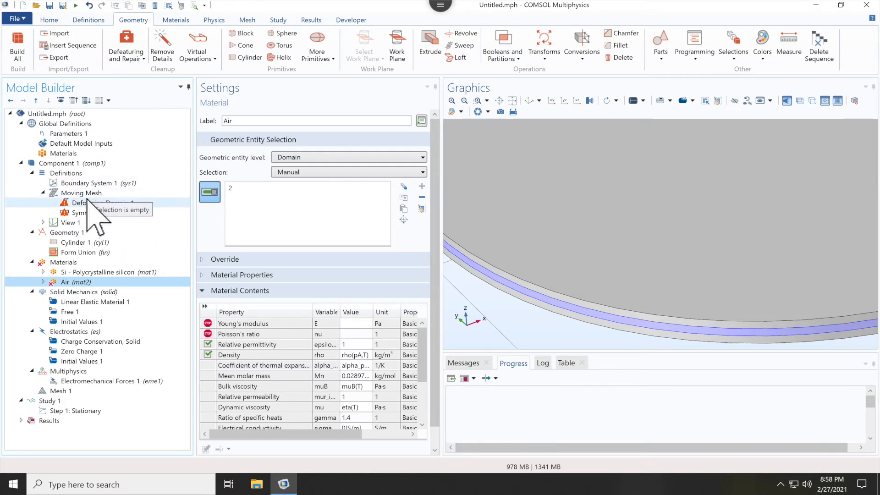
pyautogui.click(87, 292)
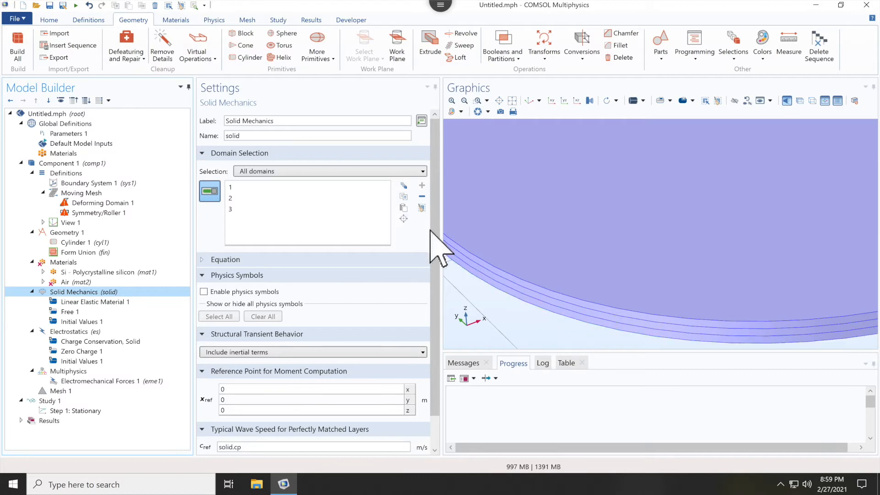
pyautogui.click(470, 261)
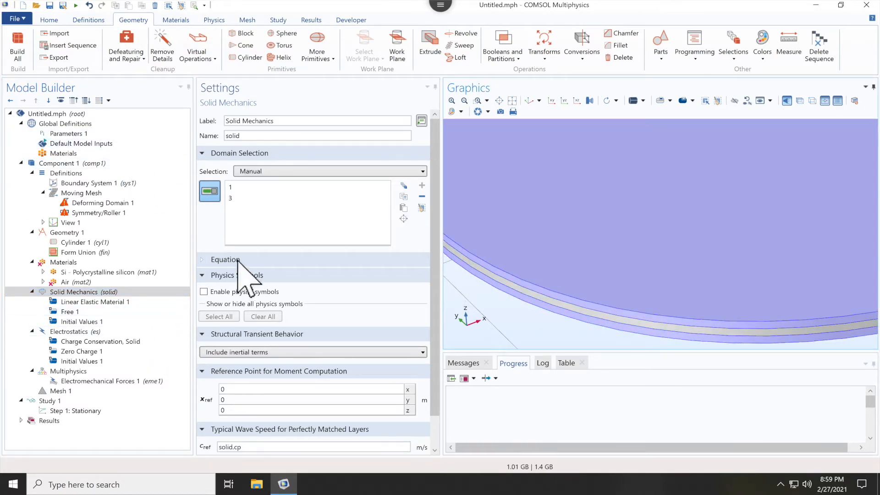
pyautogui.click(97, 293)
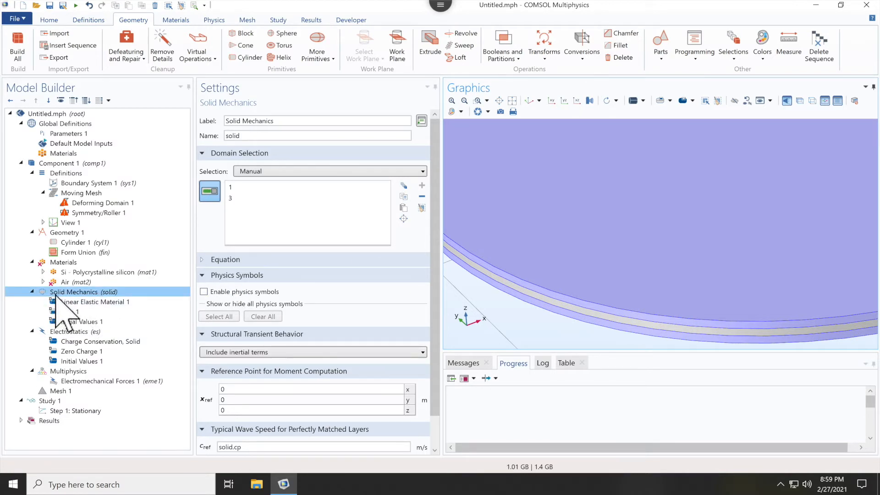
# Review the settings of Solid Mechanics' default Linear Elastic Material, Free and Initial Values nodes
pyautogui.click(88, 302)
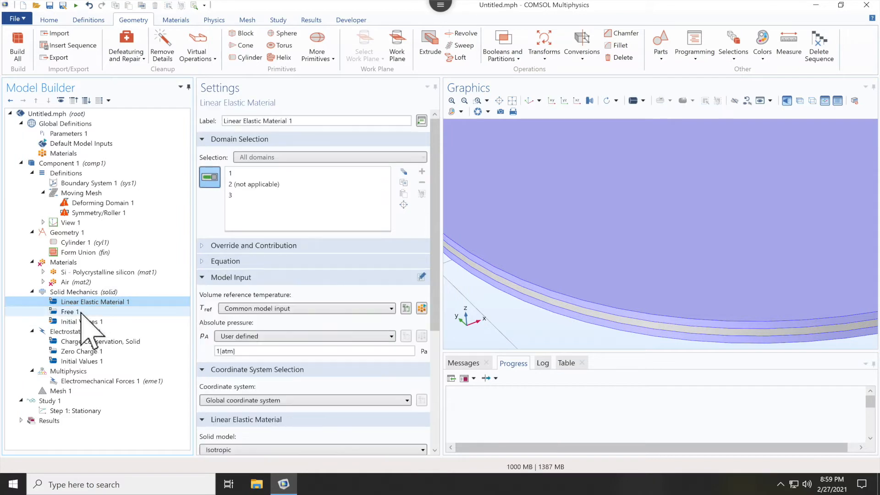
pyautogui.click(82, 313)
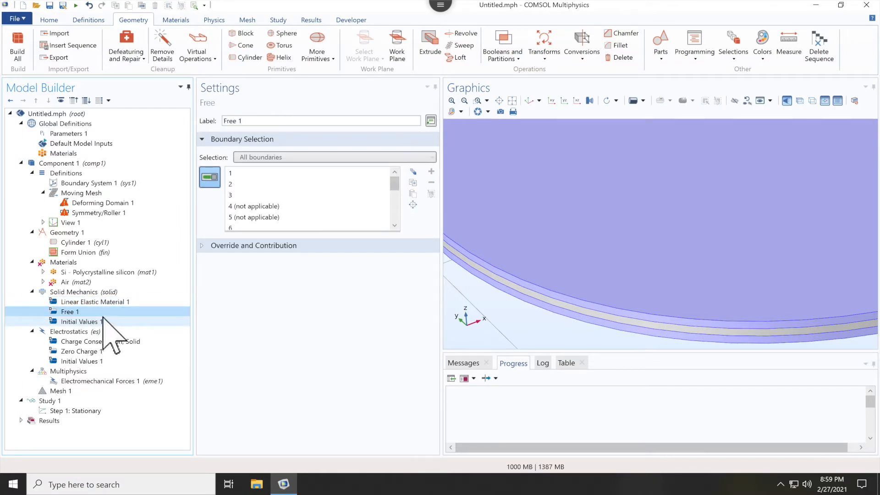
pyautogui.click(80, 303)
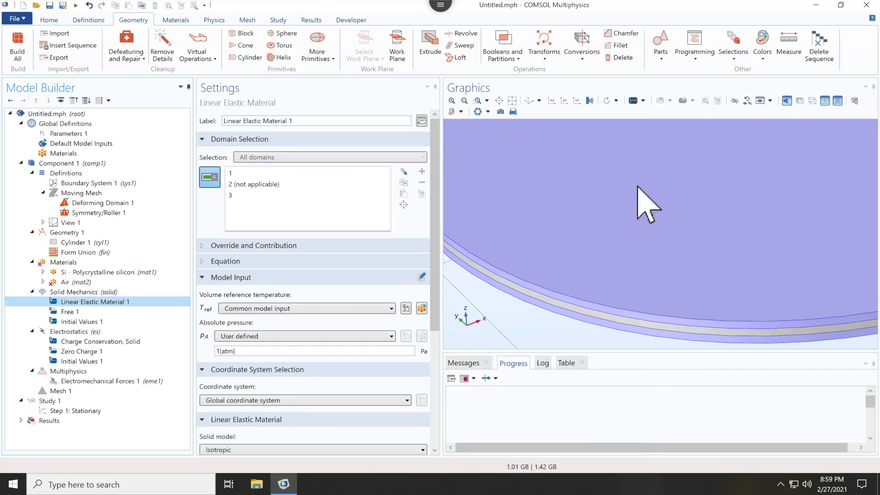
pyautogui.click(69, 312)
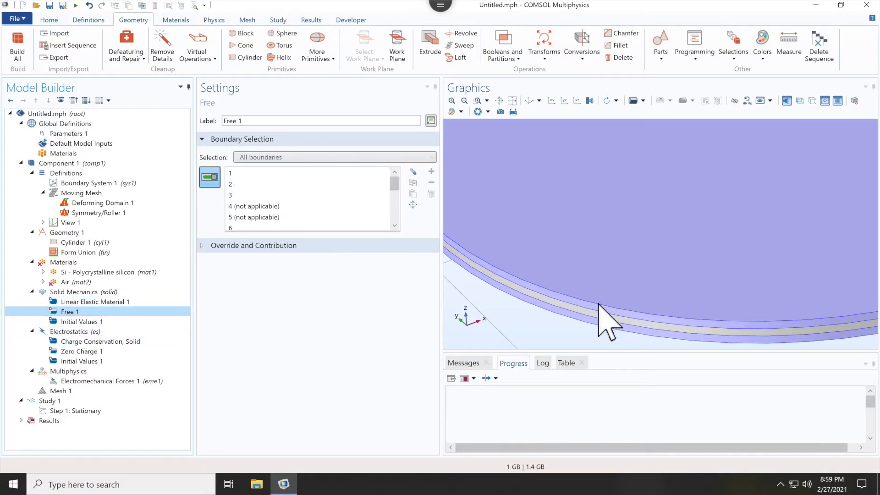
pyautogui.click(89, 322)
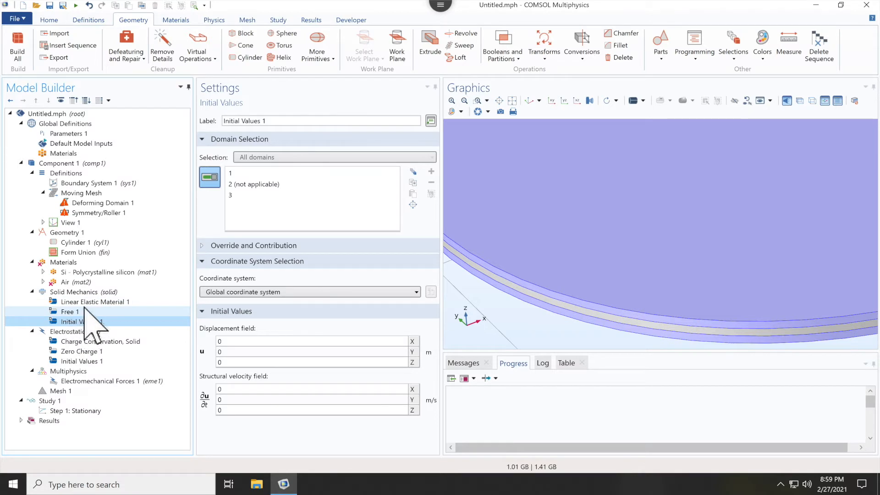
pyautogui.click(82, 319)
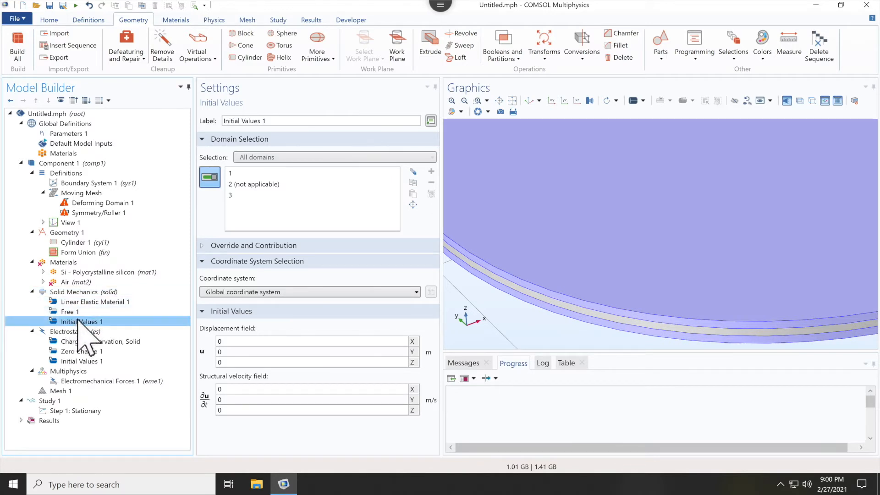
# Add a boundary load to Solid Mechanics on the disc's top face, with load type Pressure and a value of 100 Pa
pyautogui.rightClick(86, 292)
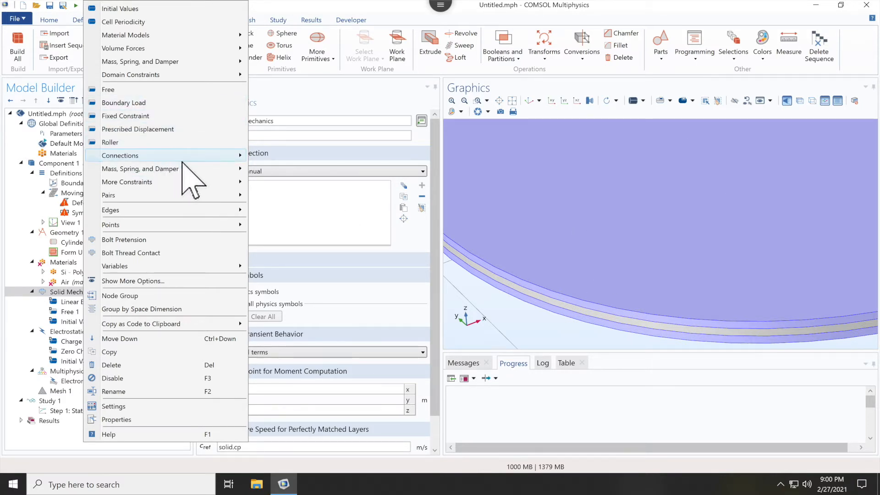
pyautogui.moveTo(182, 158)
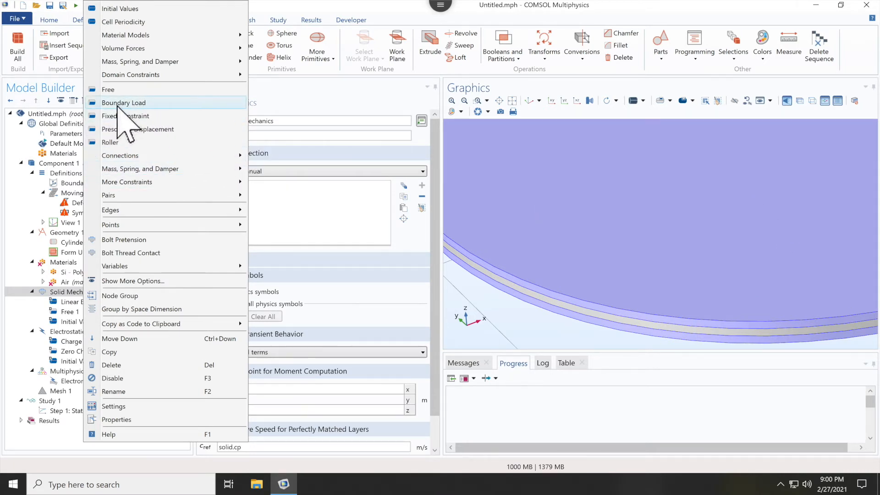
pyautogui.click(55, 292)
pyautogui.rightClick(52, 291)
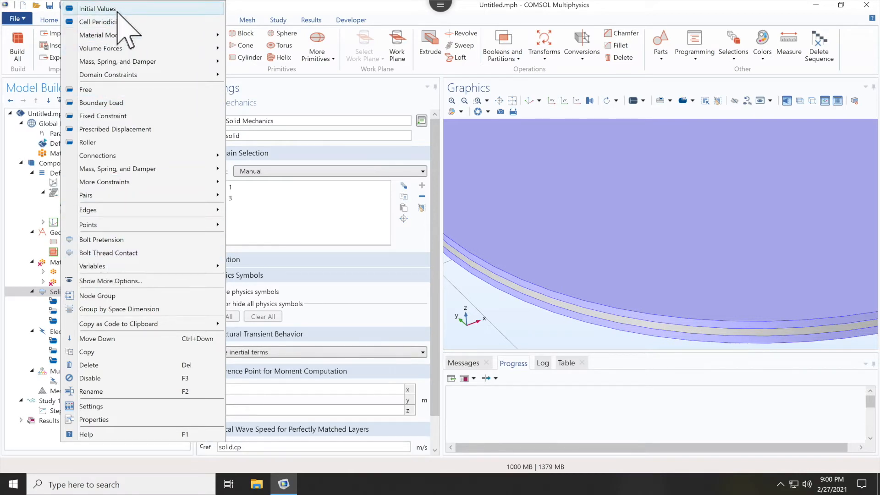
pyautogui.moveTo(133, 33)
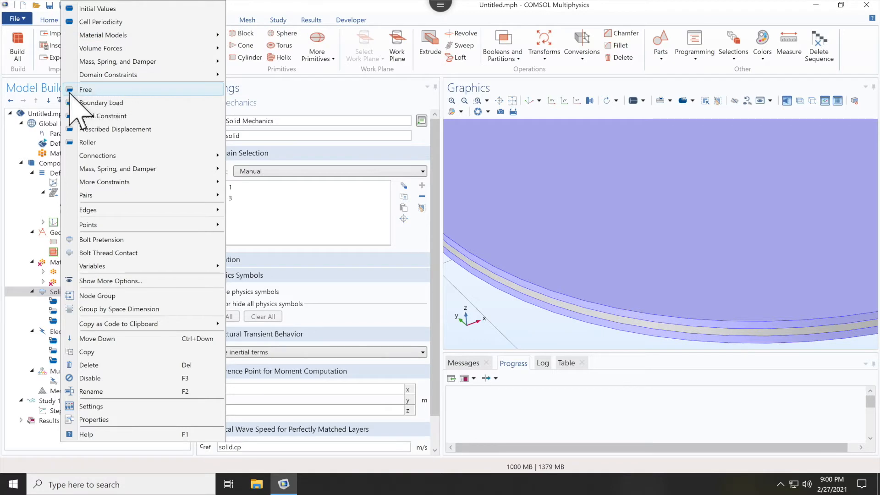
pyautogui.click(113, 103)
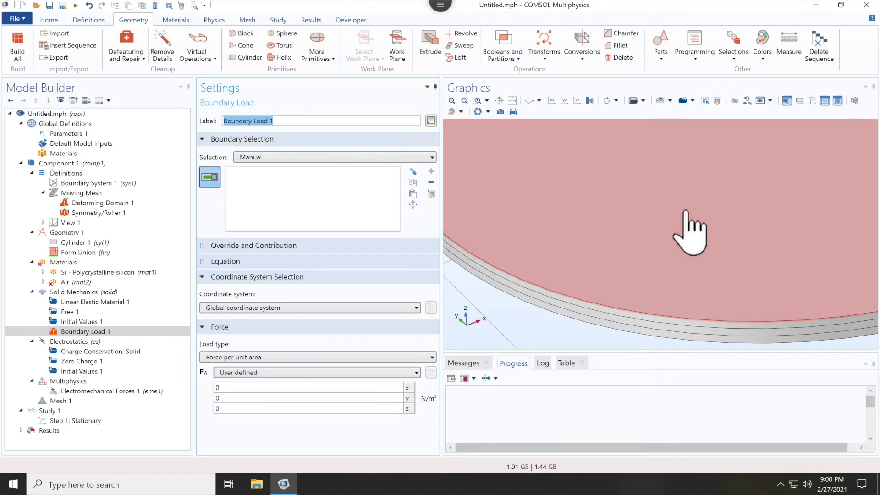
pyautogui.click(686, 213)
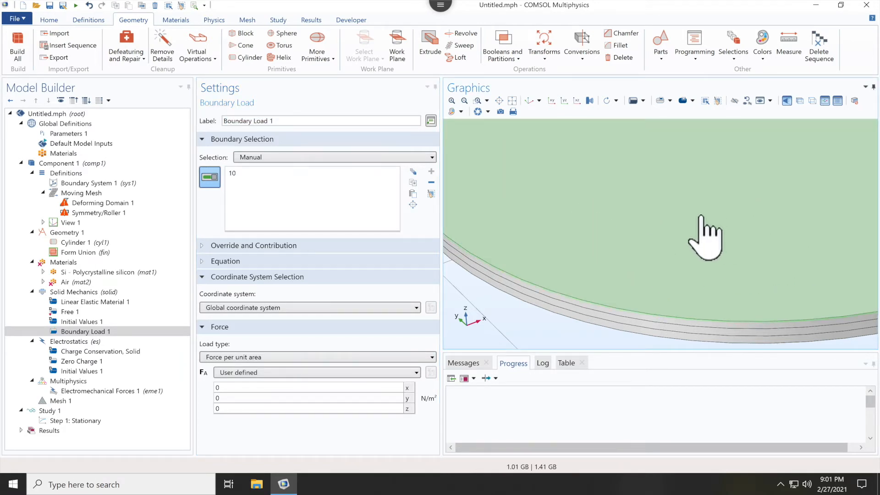
pyautogui.click(260, 357)
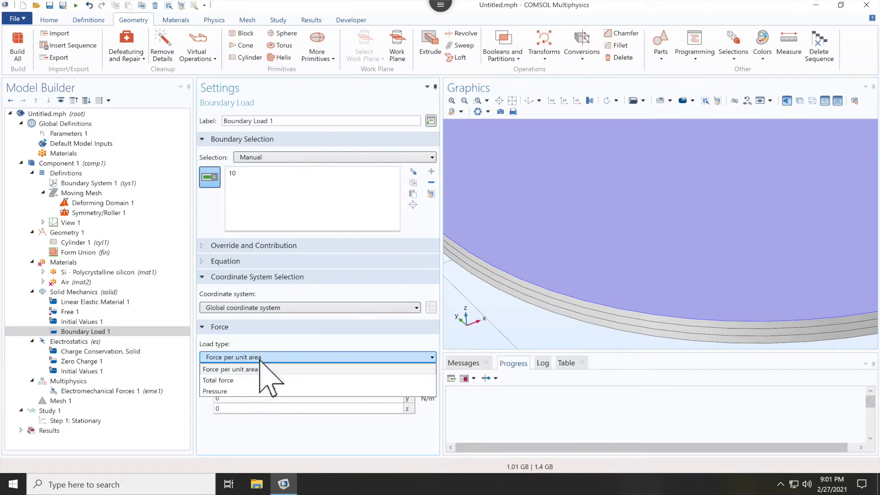
pyautogui.click(228, 391)
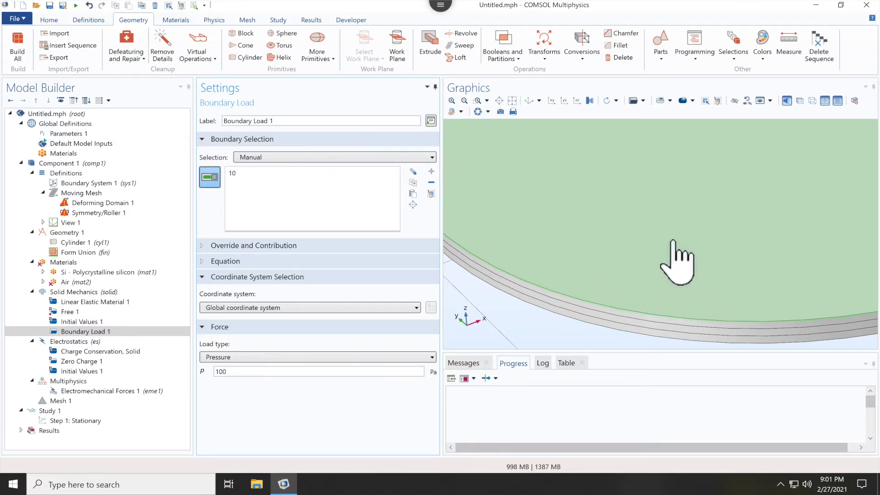
# Add a fixed constraint to Solid Mechanics on boundary 7, the front outer side face of the top layer
pyautogui.click(105, 292)
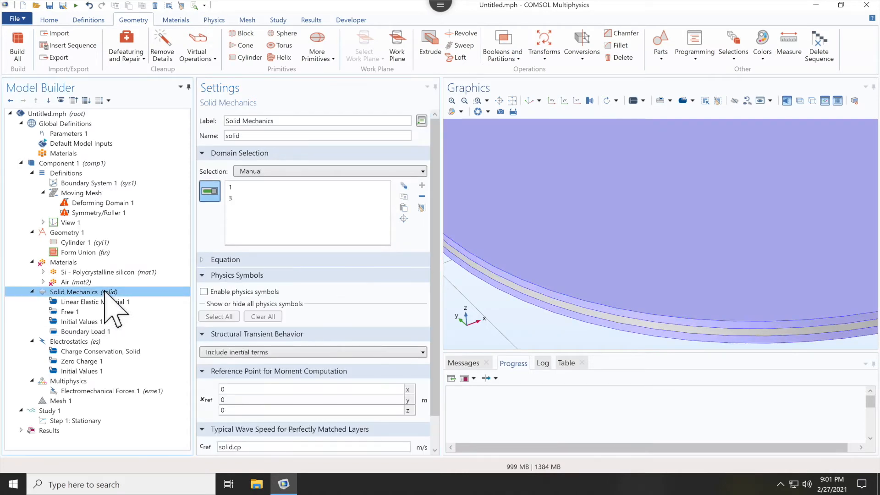
pyautogui.rightClick(105, 291)
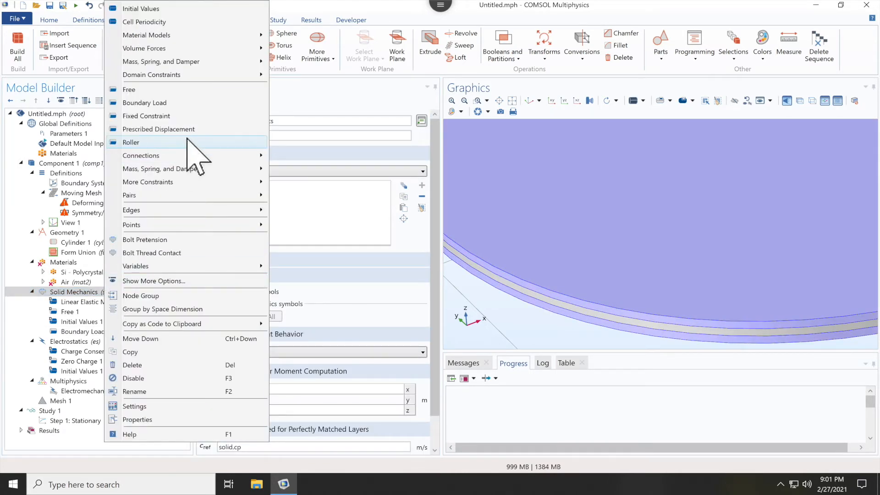
pyautogui.click(168, 116)
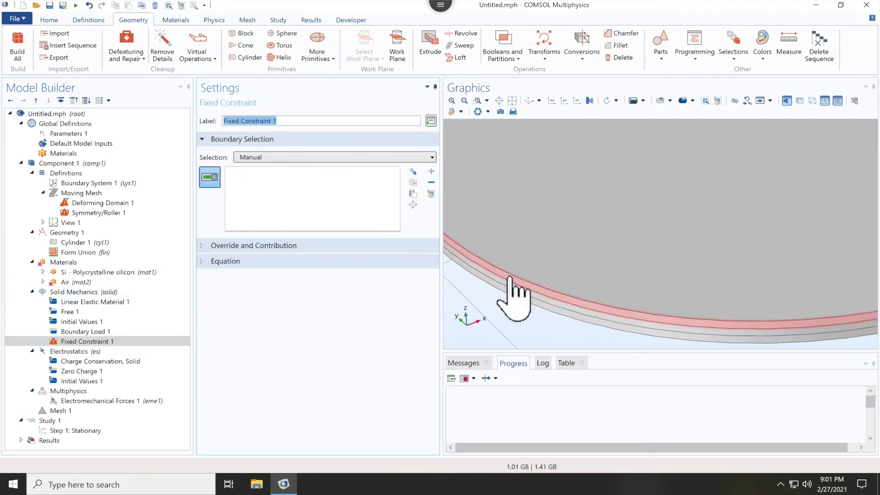
pyautogui.click(520, 291)
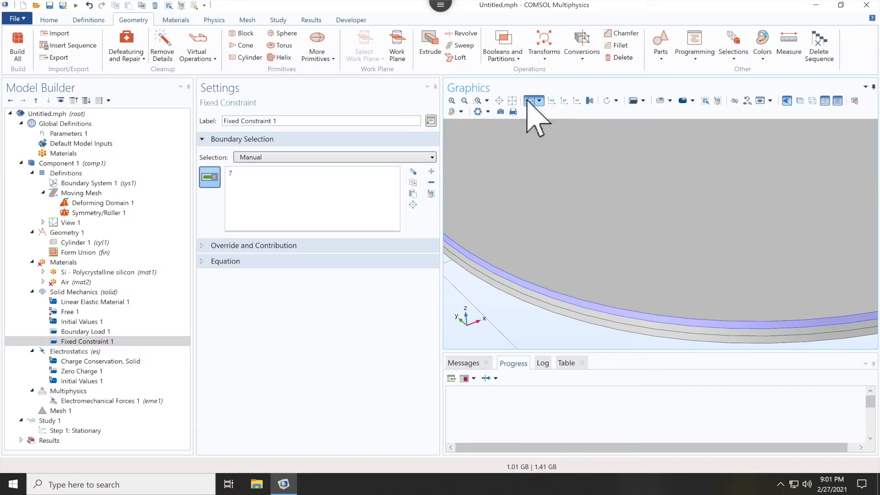
# Include boundaries 8 and 13, the top layer's neighbouring outer side faces, in the fixed constraint
pyautogui.click(528, 100)
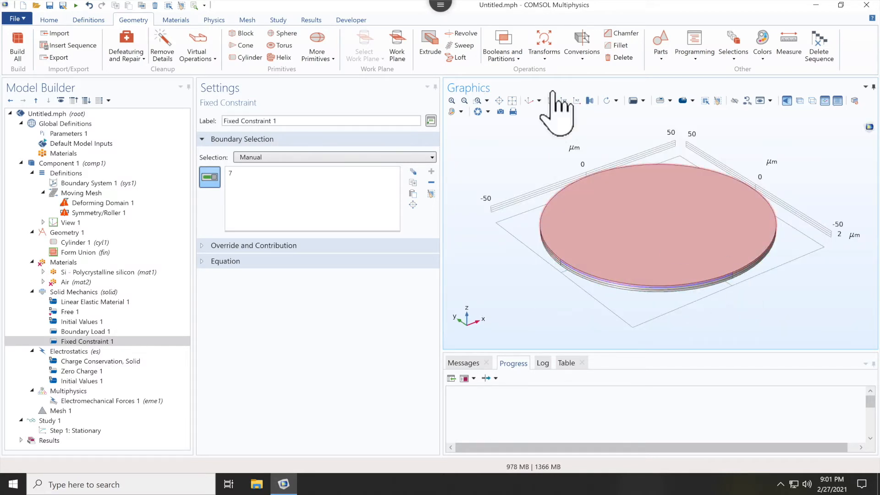
pyautogui.moveTo(542, 241); pyautogui.dragTo(591, 300)
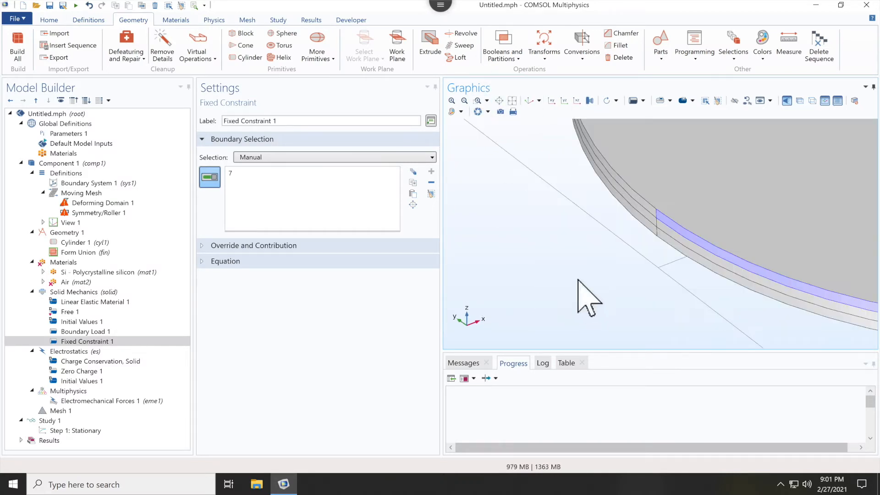
pyautogui.click(649, 217)
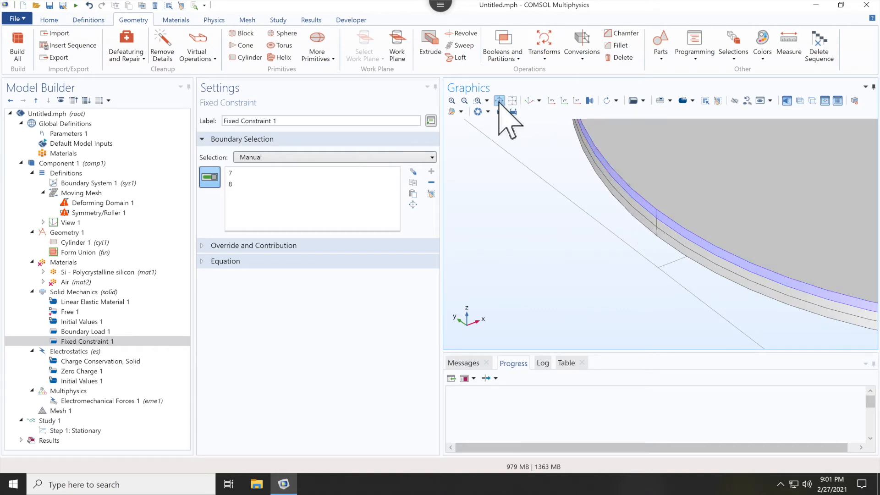
pyautogui.click(528, 100)
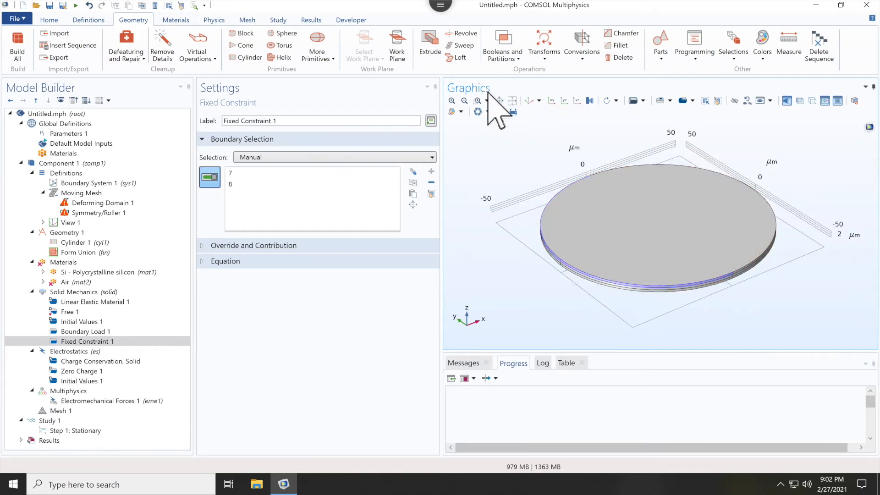
pyautogui.click(477, 100)
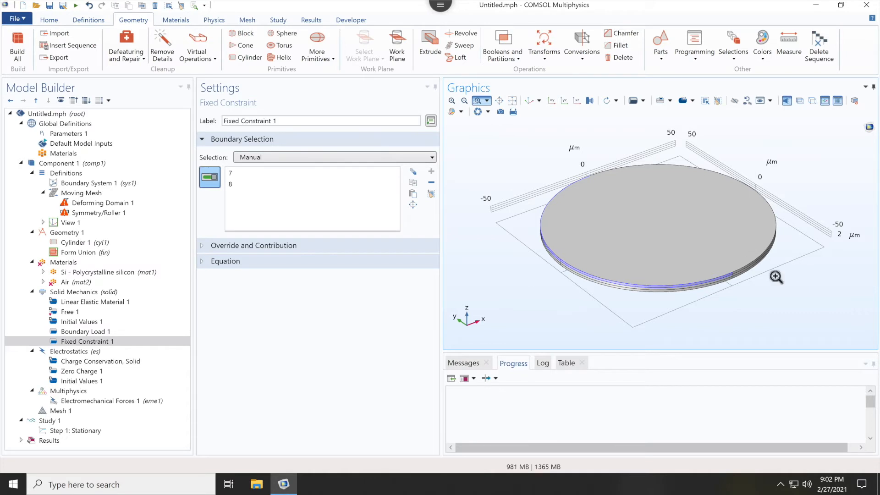
pyautogui.moveTo(752, 249); pyautogui.dragTo(762, 291)
pyautogui.click(562, 242)
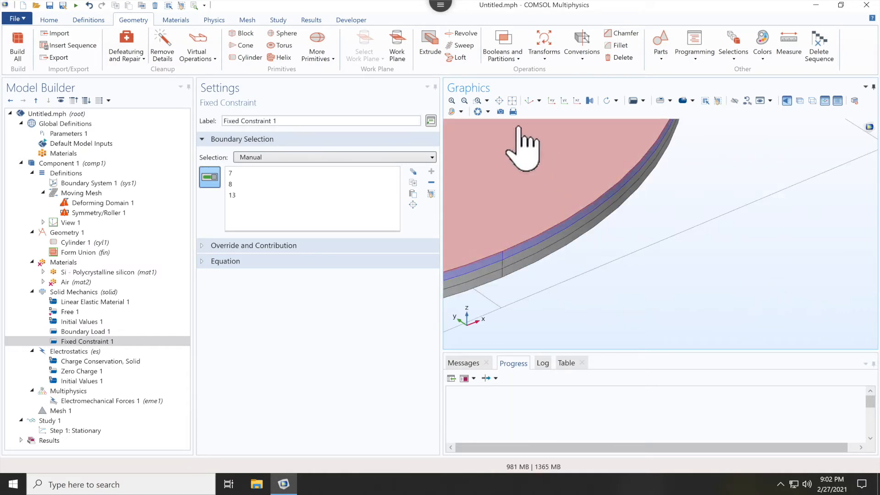
# Add boundary 16, the remaining outer side face of the top layer, to the fixed constraint
pyautogui.click(528, 101)
pyautogui.moveTo(744, 317); pyautogui.dragTo(668, 321)
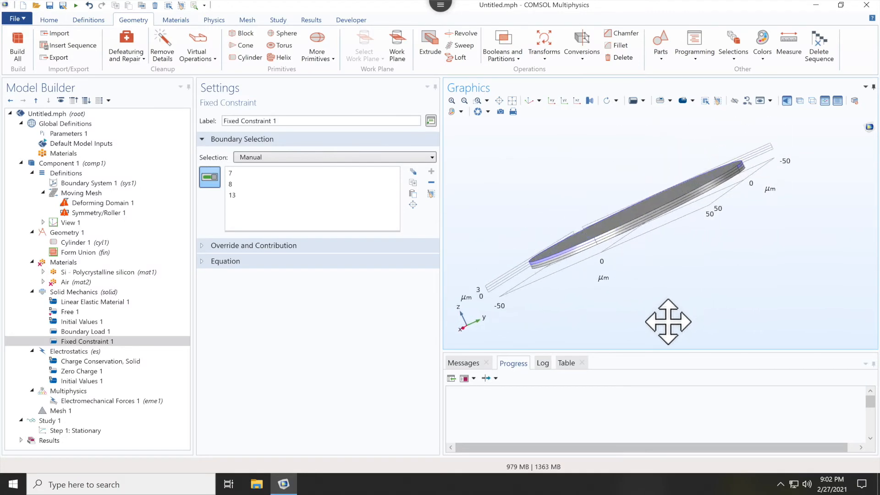
pyautogui.click(478, 100)
pyautogui.moveTo(600, 179); pyautogui.dragTo(731, 266)
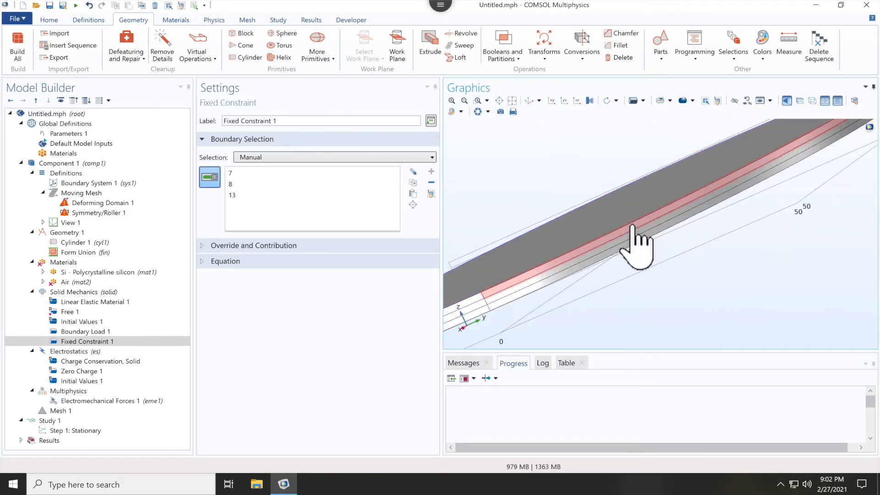
pyautogui.click(633, 230)
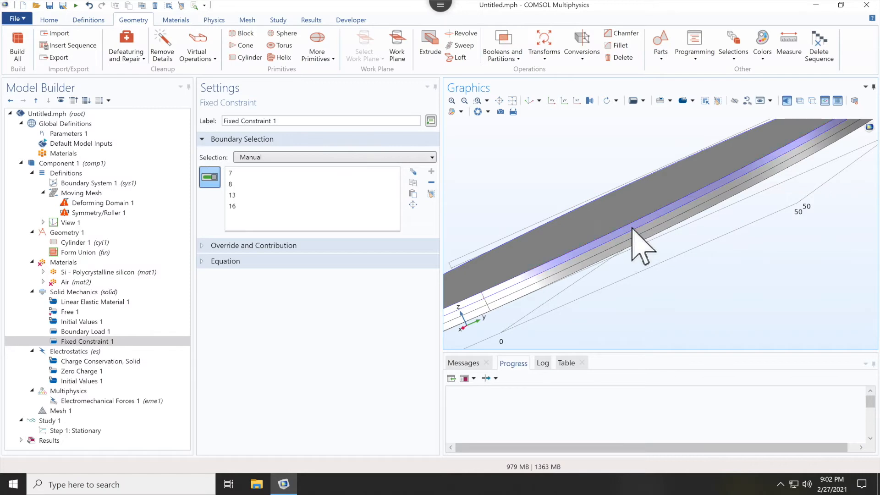
# Include the disc's bottom face, boundary 3, in the fixed constraint
pyautogui.click(529, 101)
pyautogui.moveTo(604, 309); pyautogui.dragTo(608, 287)
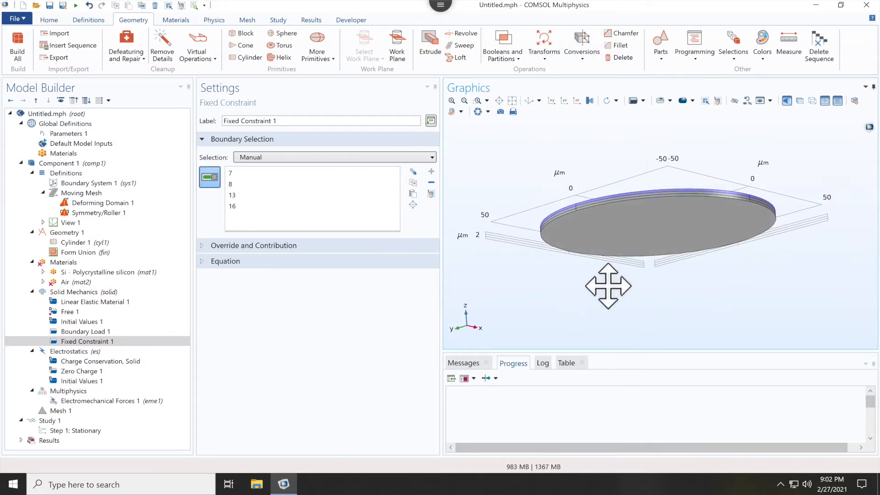
pyautogui.click(671, 236)
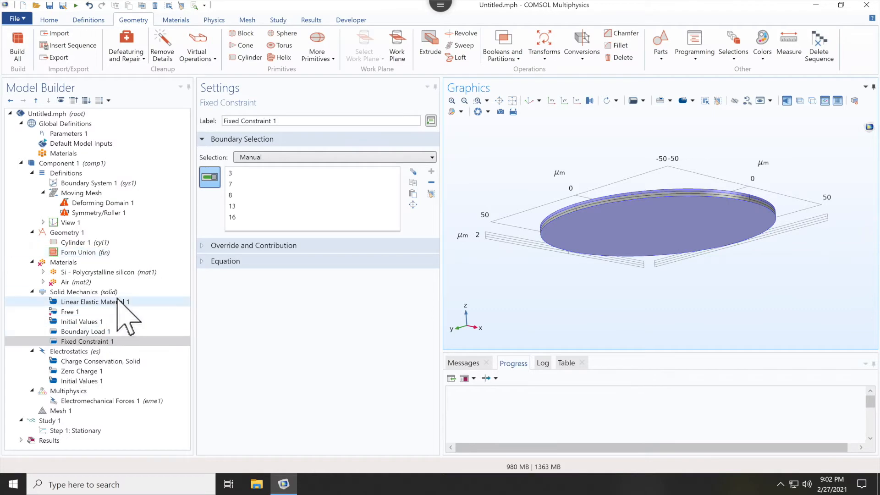
# Compare the domain selection of Solid Mechanics with the domain assigned to the Air material
pyautogui.click(103, 292)
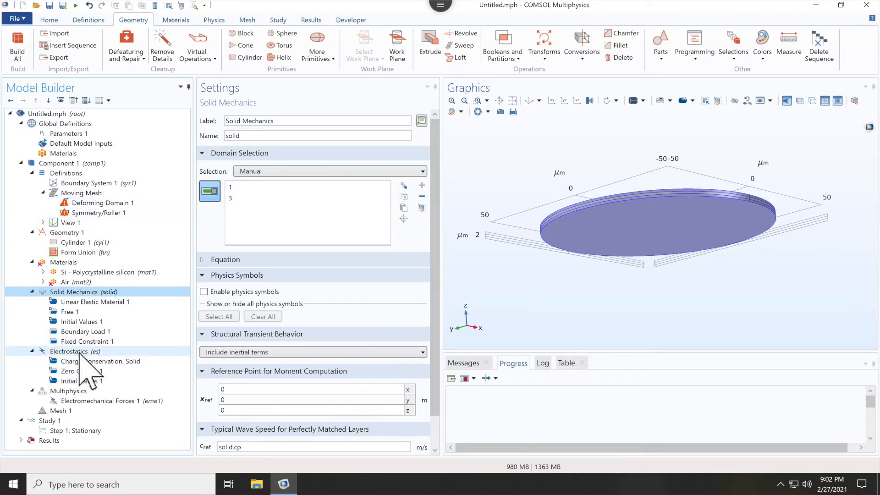
pyautogui.click(71, 282)
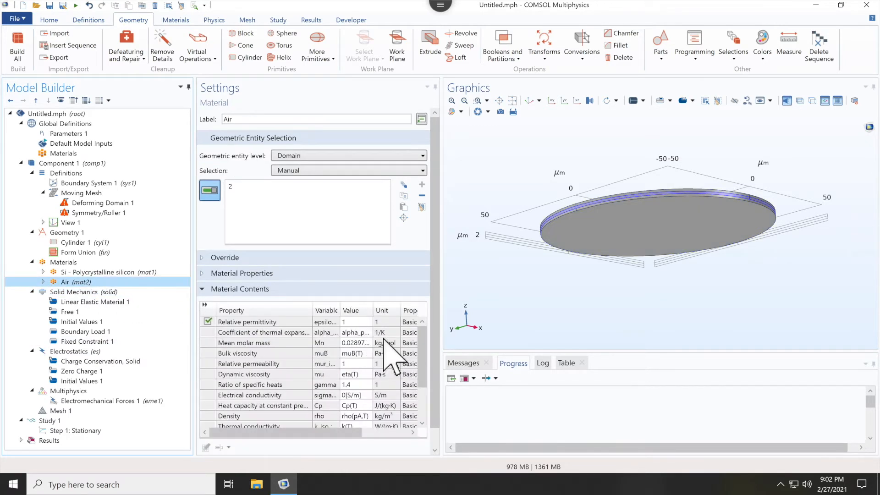
pyautogui.click(68, 292)
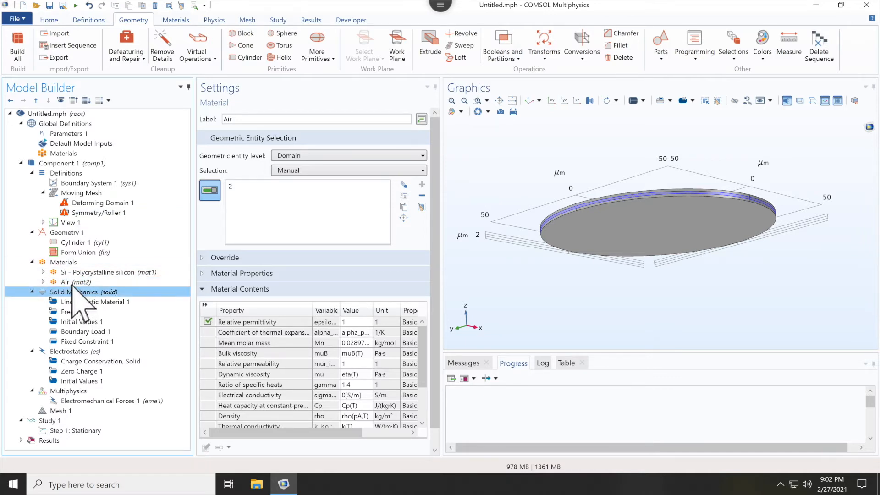
pyautogui.click(61, 282)
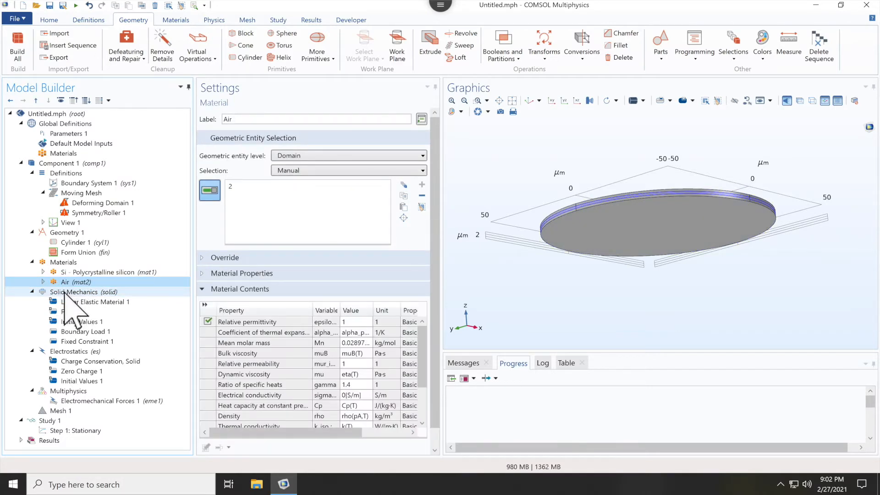
pyautogui.click(69, 292)
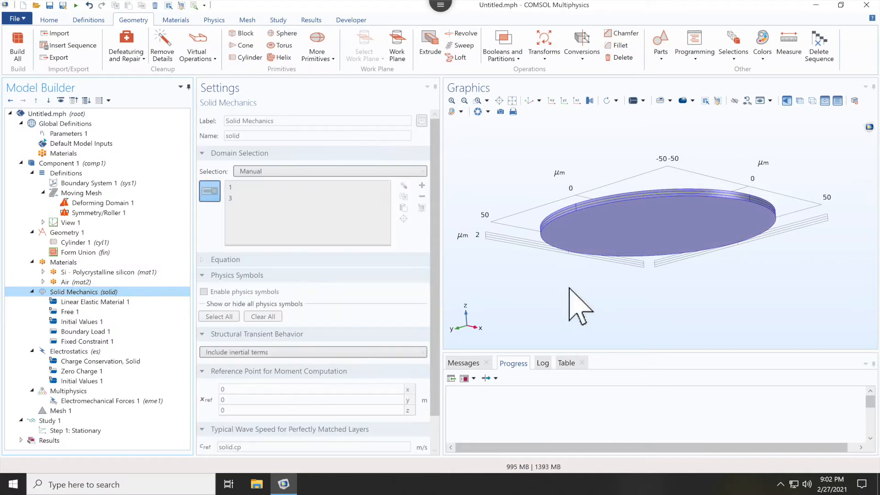
pyautogui.click(66, 281)
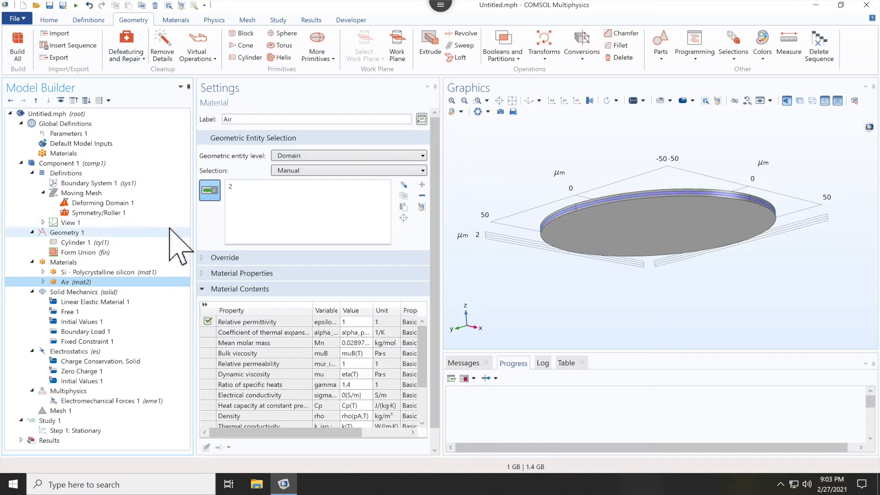
# Assign the middle air layer, domain 2, to the moving mesh's Deforming Domain 1
pyautogui.moveTo(114, 204)
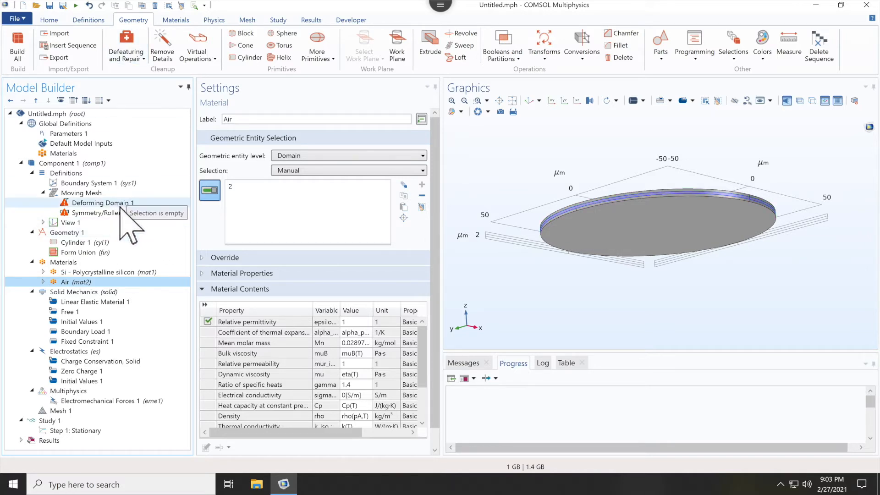
pyautogui.click(107, 203)
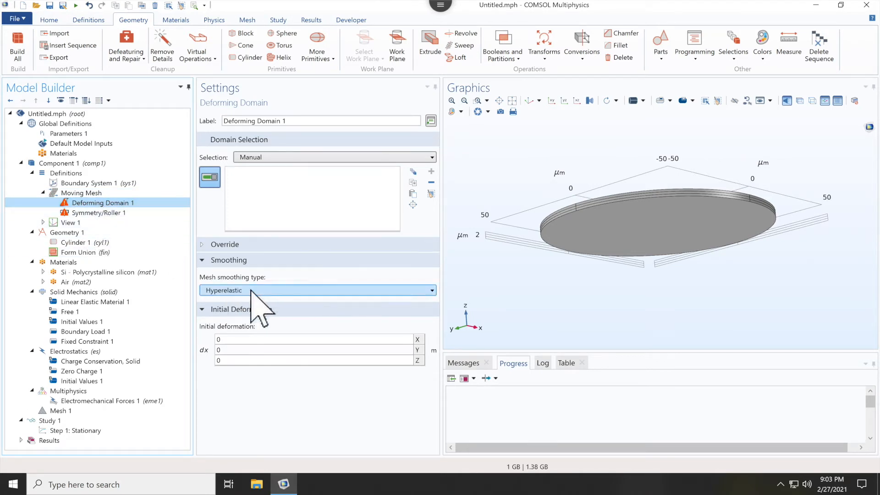
pyautogui.click(602, 204)
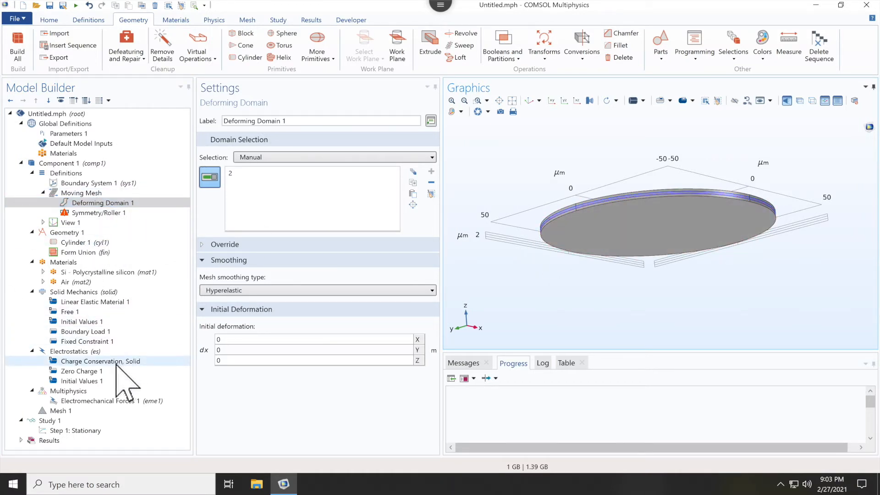
# Try restricting Electrostatics to the middle air layer by removing silicon domains 1 and 3 from its selection
pyautogui.click(109, 352)
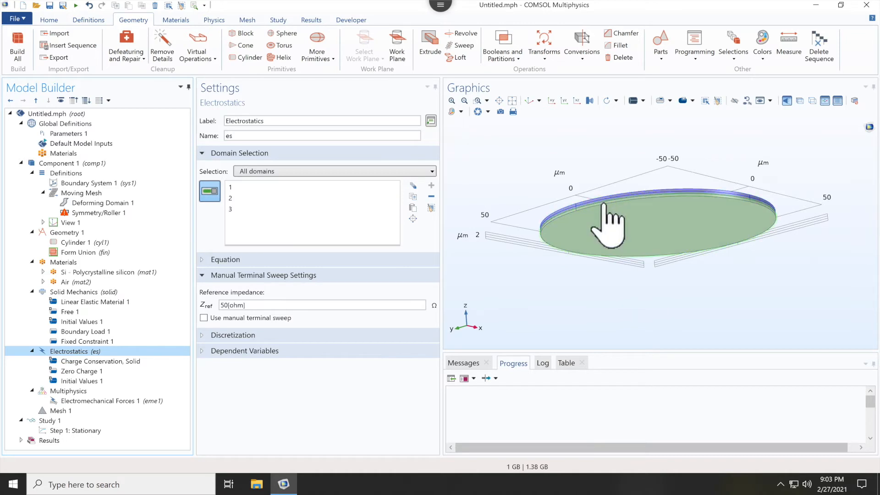
pyautogui.click(626, 203)
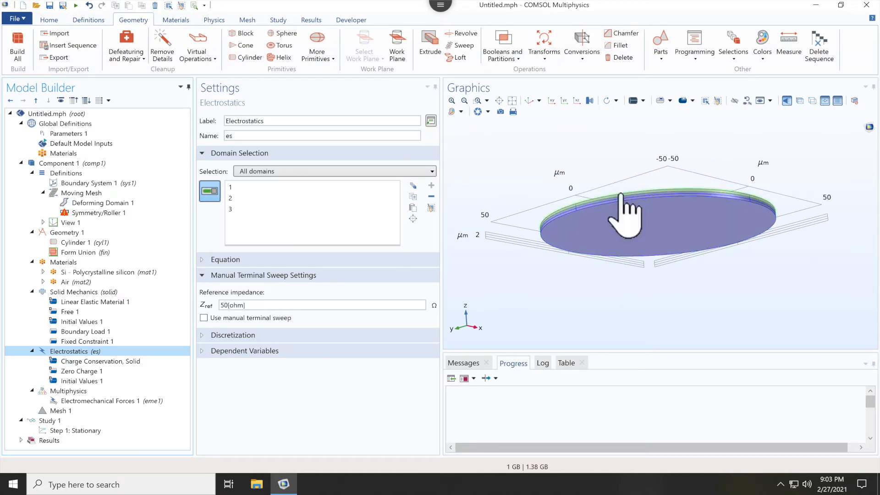
pyautogui.click(636, 219)
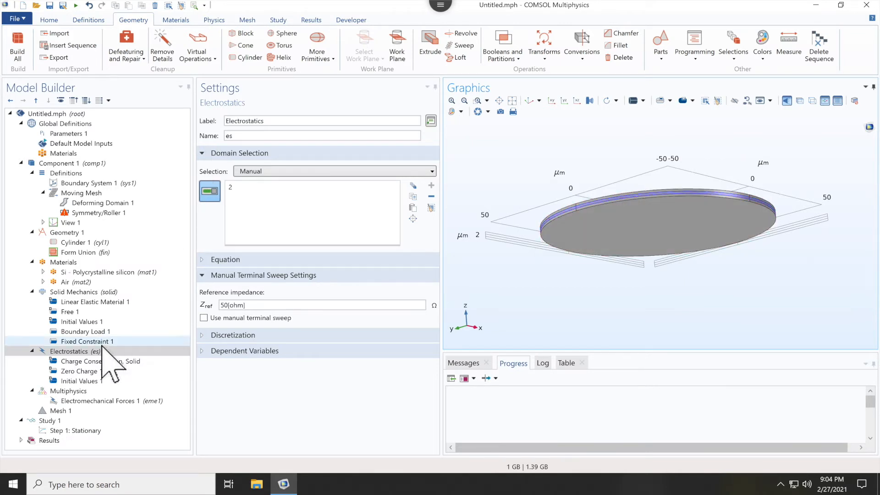
# Put both silicon layers, domains 1 and 3, back into the Electrostatics domain selection
pyautogui.click(618, 243)
pyautogui.moveTo(589, 309); pyautogui.dragTo(589, 339)
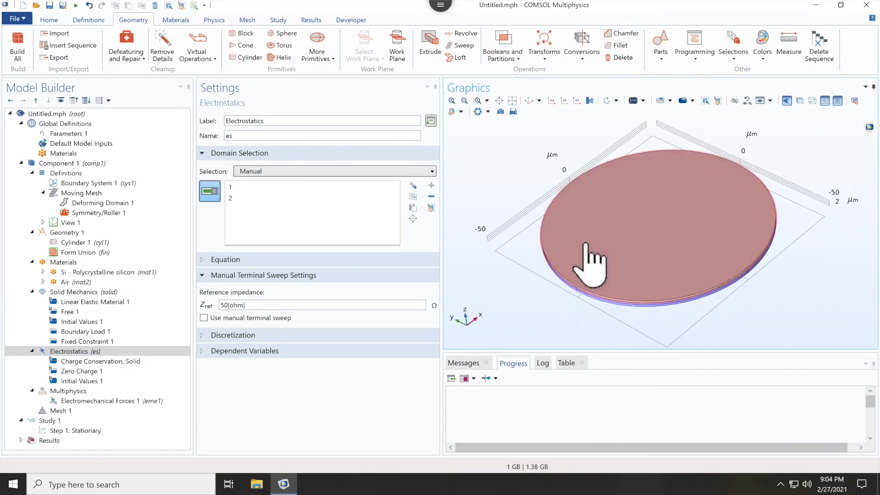
pyautogui.click(578, 243)
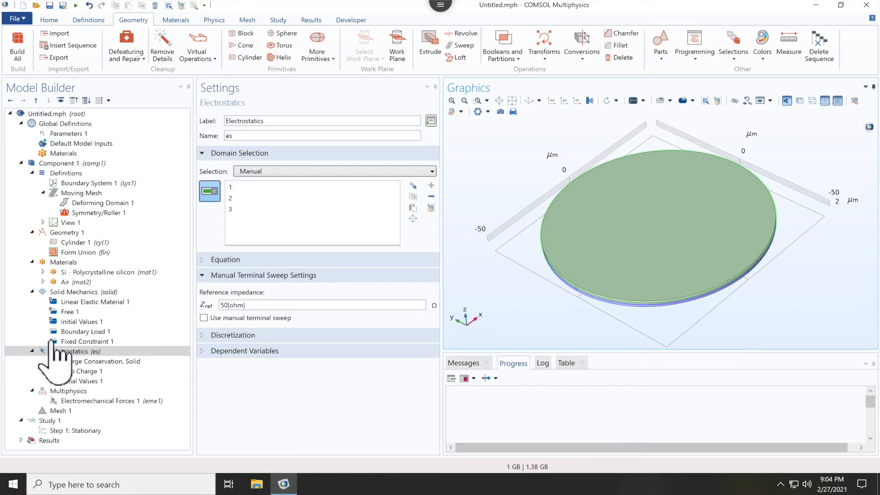
# Review the settings of Electrostatics' default Charge Conservation, Zero Charge and Initial Values nodes
pyautogui.click(68, 351)
pyautogui.rightClick(75, 351)
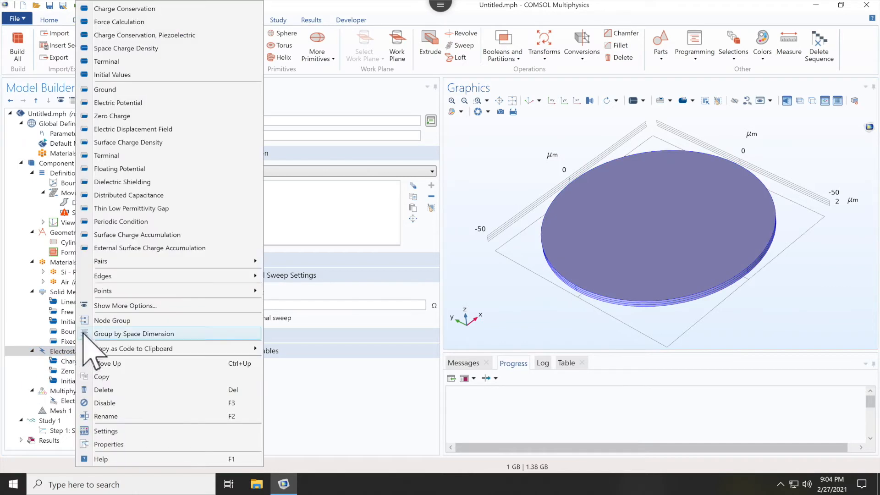
pyautogui.click(68, 362)
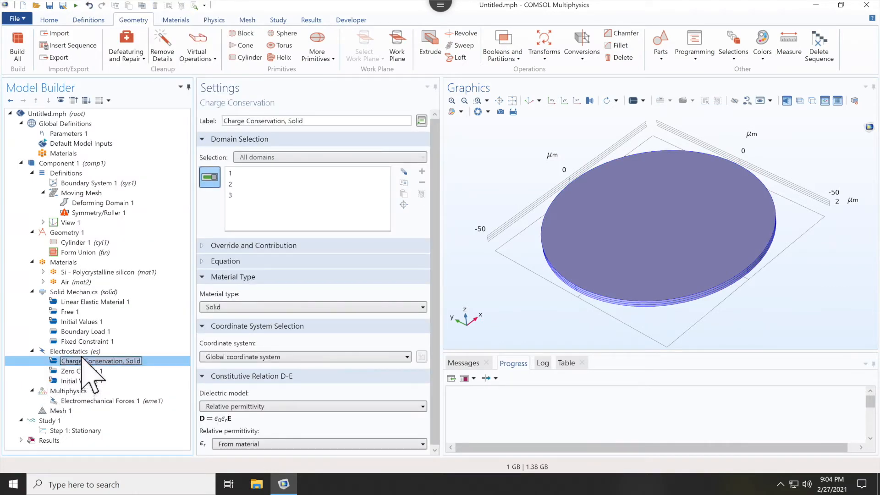
pyautogui.click(74, 372)
pyautogui.click(79, 381)
pyautogui.click(90, 362)
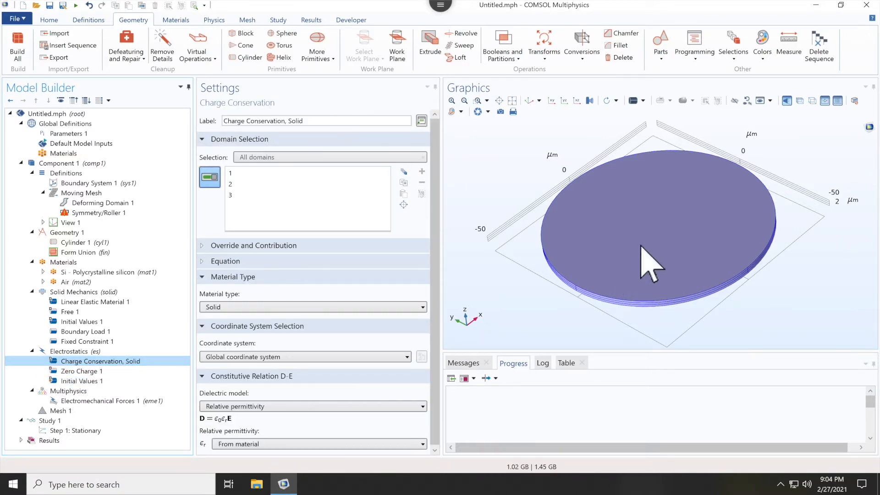
pyautogui.click(102, 372)
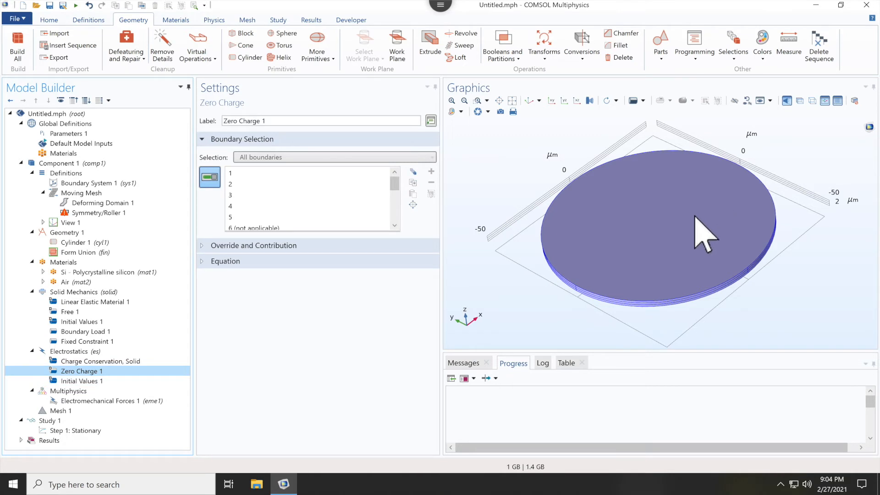
pyautogui.click(99, 381)
# Add a Ground condition and a boundary Terminal condition to Electrostatics
pyautogui.click(80, 352)
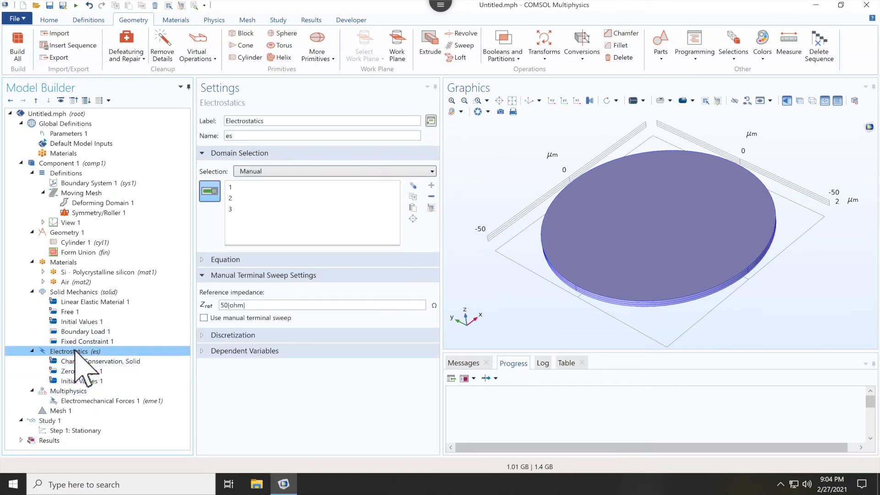
pyautogui.rightClick(76, 353)
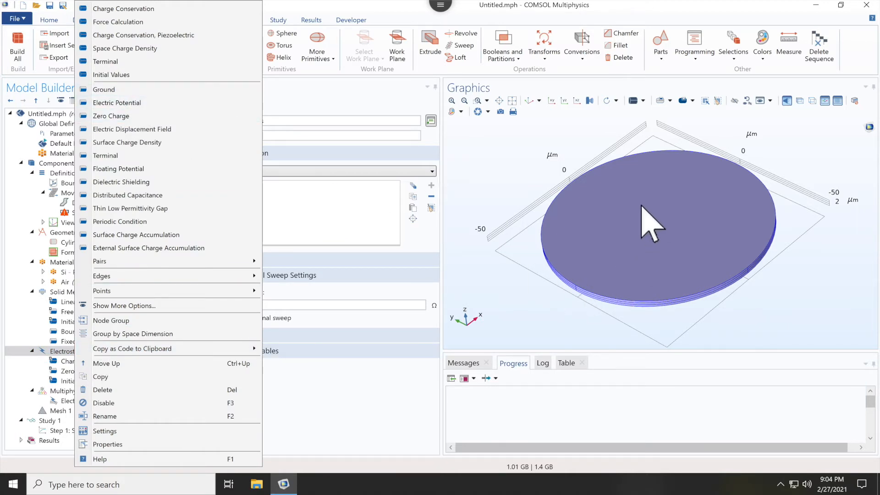
pyautogui.click(134, 90)
pyautogui.rightClick(72, 351)
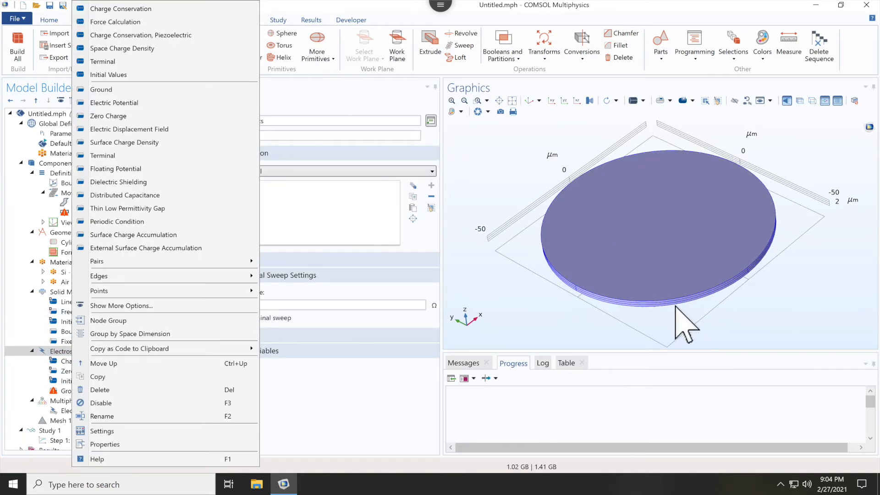
pyautogui.click(154, 156)
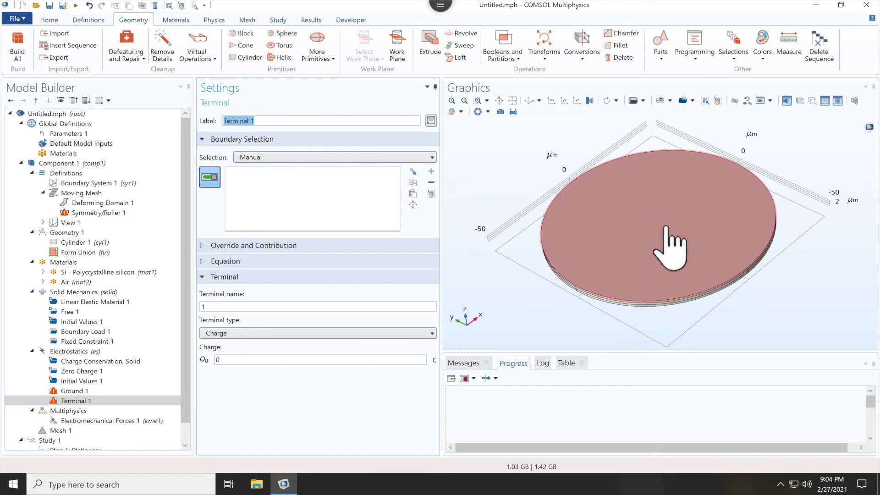
pyautogui.click(74, 402)
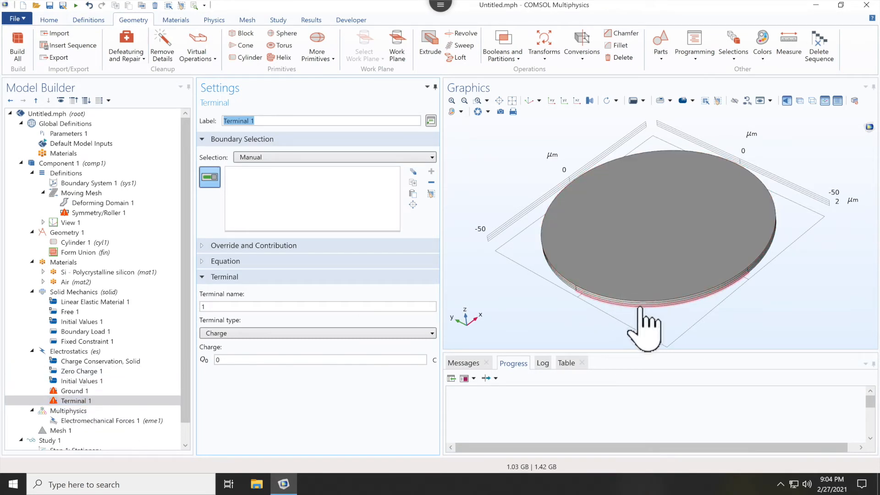
# Hide the obstructing outer faces of the disc and assign boundary 9, the underside of the top layer, to Ground 1
pyautogui.click(96, 392)
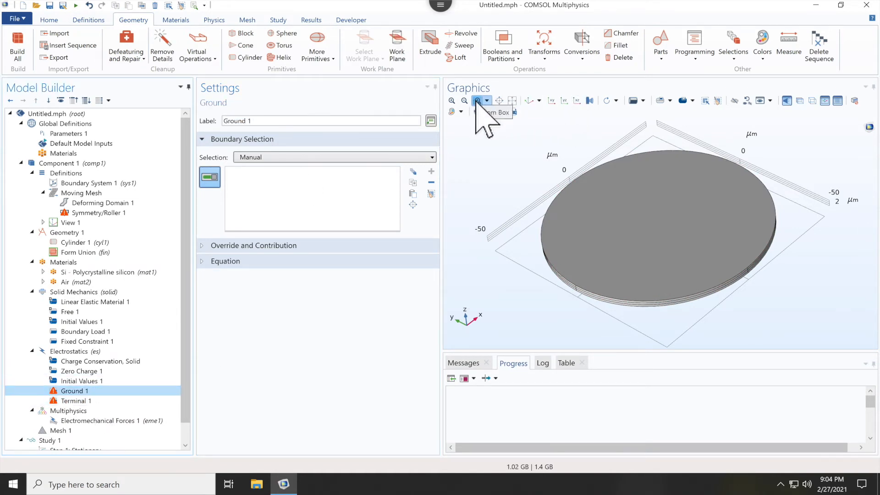
pyautogui.moveTo(690, 330); pyautogui.dragTo(703, 343)
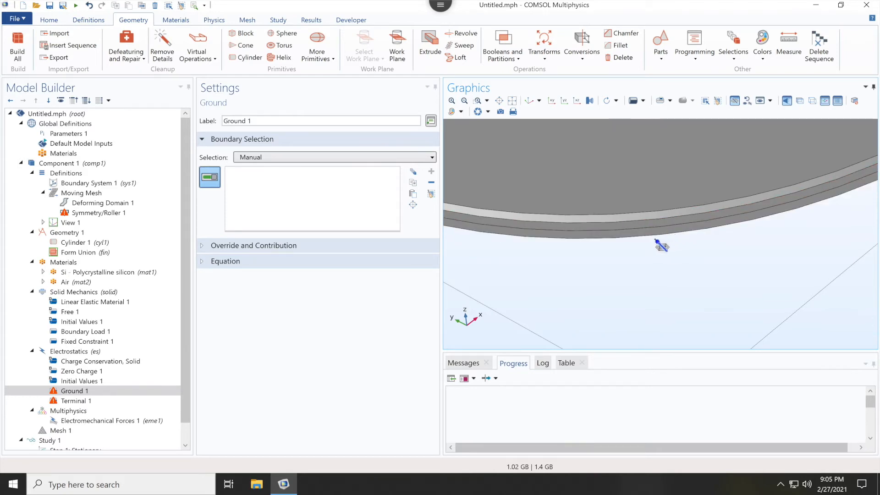
pyautogui.click(660, 231)
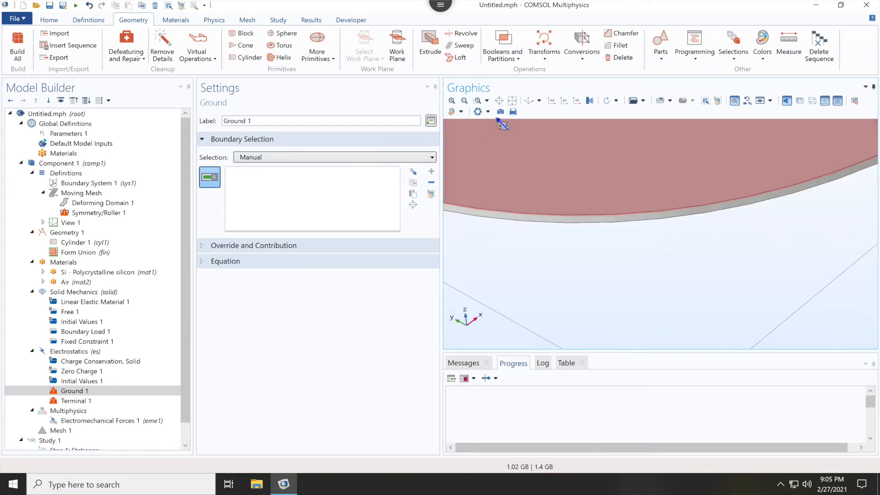
pyautogui.moveTo(589, 287); pyautogui.dragTo(581, 269, button='right')
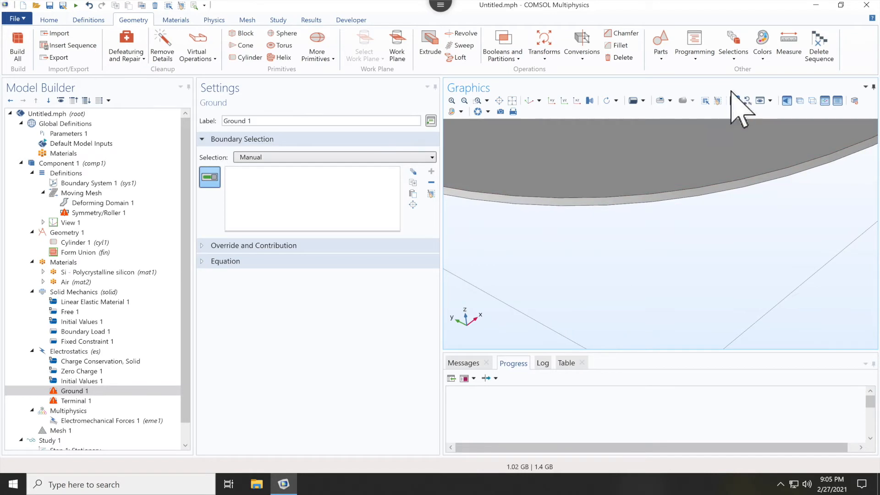
pyautogui.moveTo(678, 220); pyautogui.dragTo(525, 106)
pyautogui.click(526, 101)
pyautogui.moveTo(624, 294); pyautogui.dragTo(625, 267)
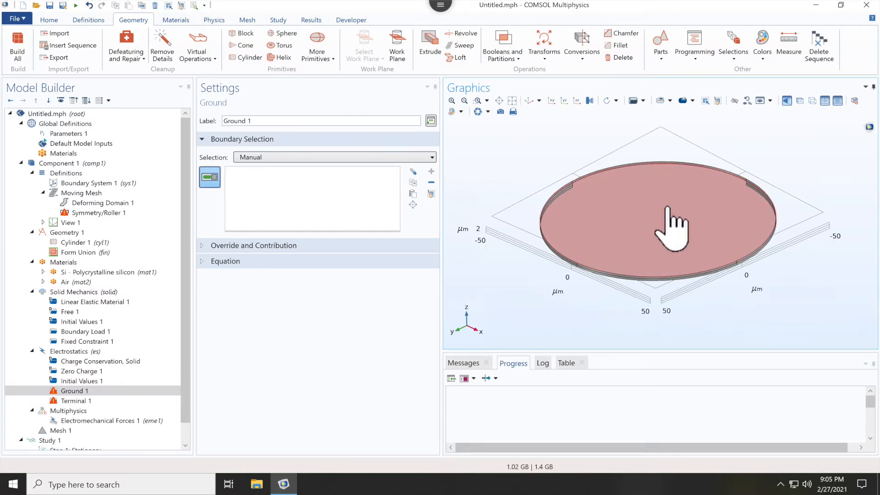
pyautogui.click(660, 224)
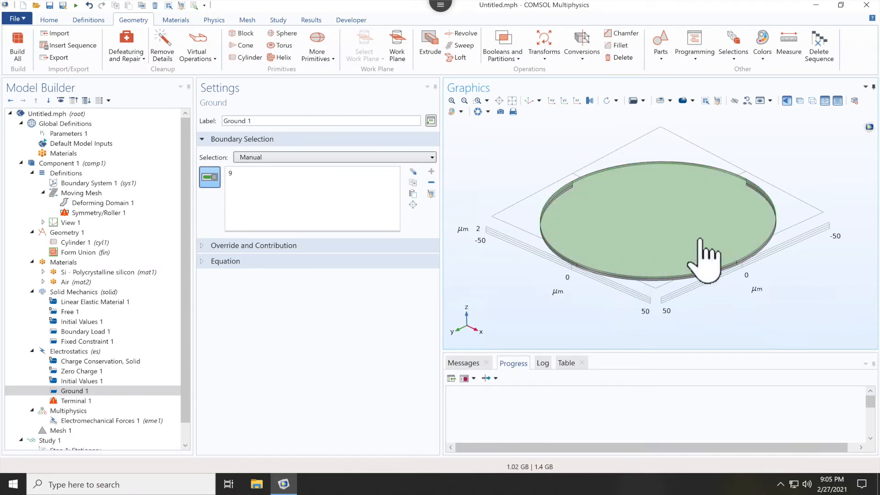
# Restore the hidden faces, hide those covering the lower air-silicon interface, and assign boundary 6, the top of the bottom layer, to Terminal 1
pyautogui.click(73, 401)
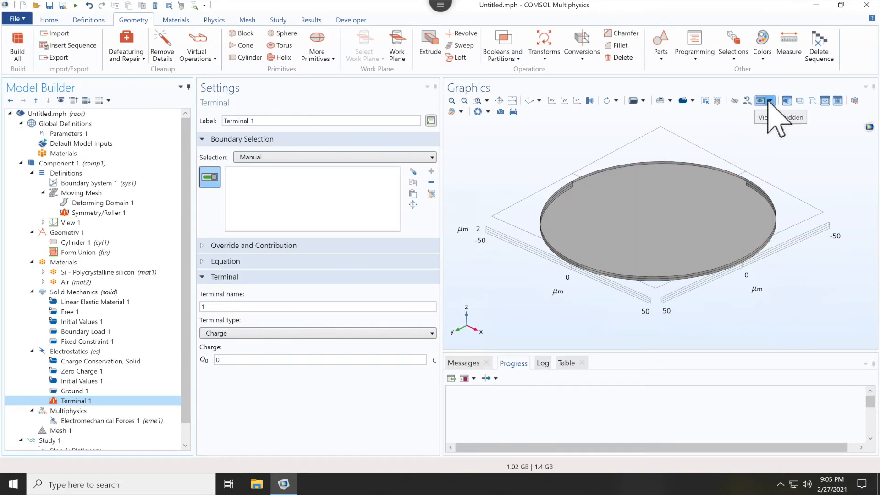
pyautogui.click(747, 102)
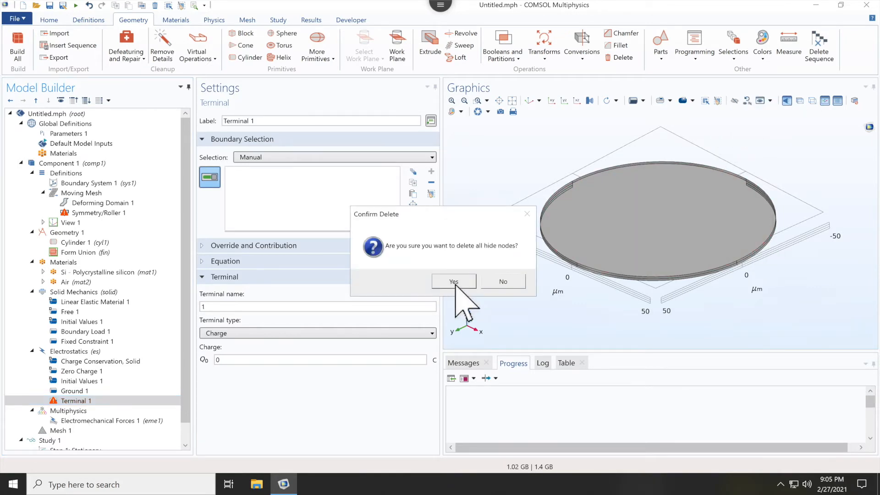
pyautogui.click(453, 281)
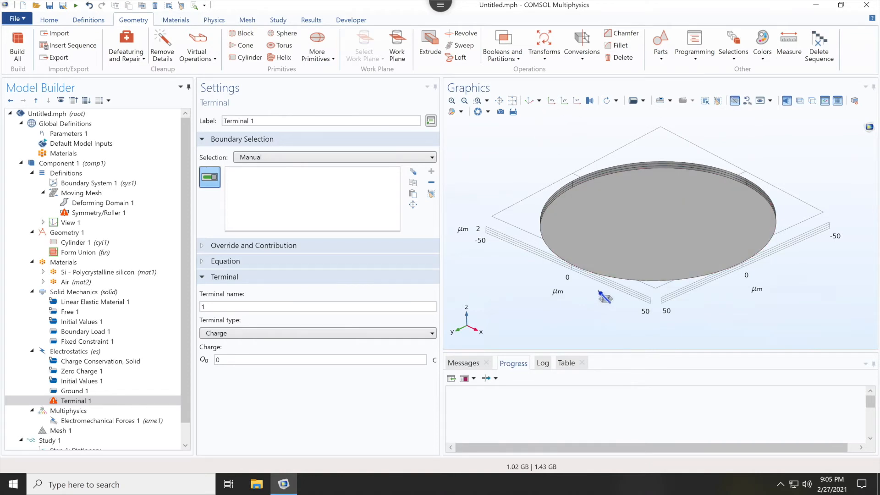
pyautogui.moveTo(624, 153); pyautogui.dragTo(618, 183, button='right')
pyautogui.moveTo(617, 203)
pyautogui.mouseDown()
pyautogui.moveTo(614, 240)
pyautogui.moveTo(617, 210)
pyautogui.mouseUp()
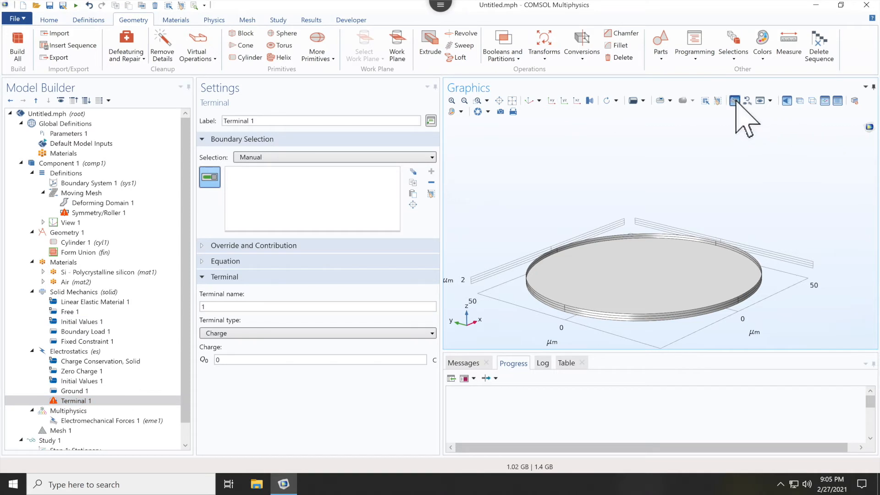
pyautogui.moveTo(791, 258); pyautogui.dragTo(751, 268)
pyautogui.click(661, 285)
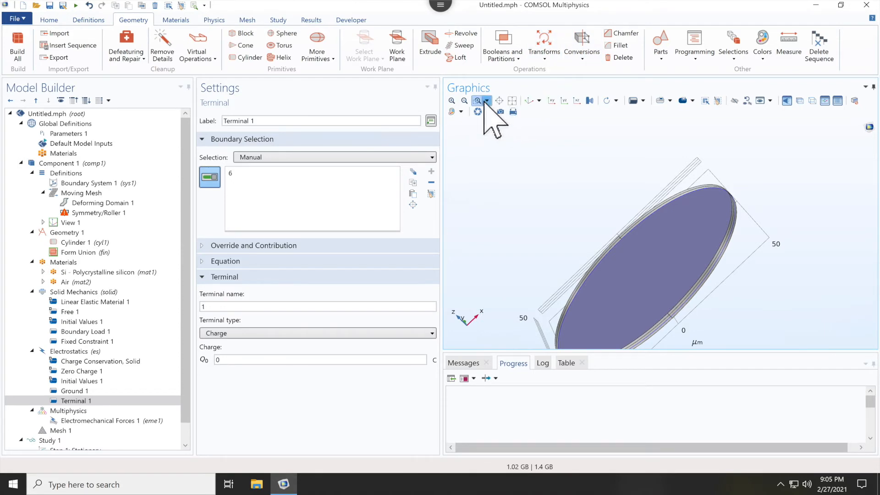
# Check the layers at the disc's rim and set Terminal 1's terminal type to Voltage
pyautogui.moveTo(756, 312); pyautogui.dragTo(757, 312)
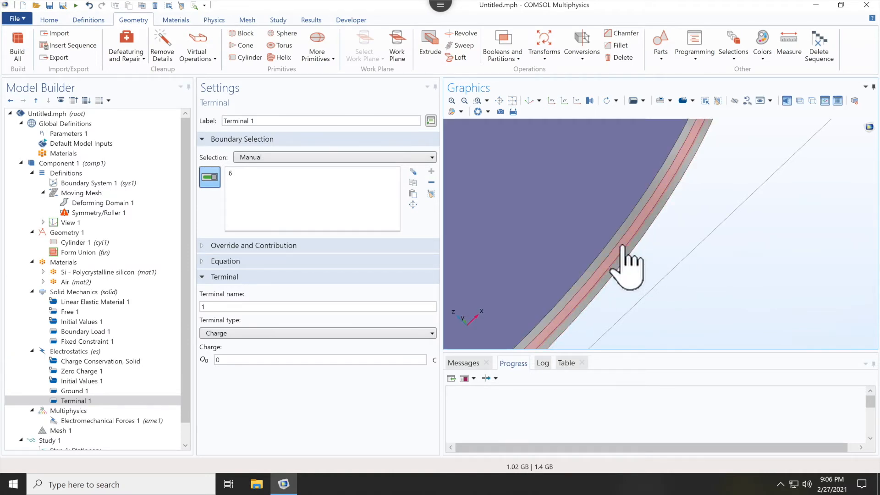
pyautogui.click(255, 333)
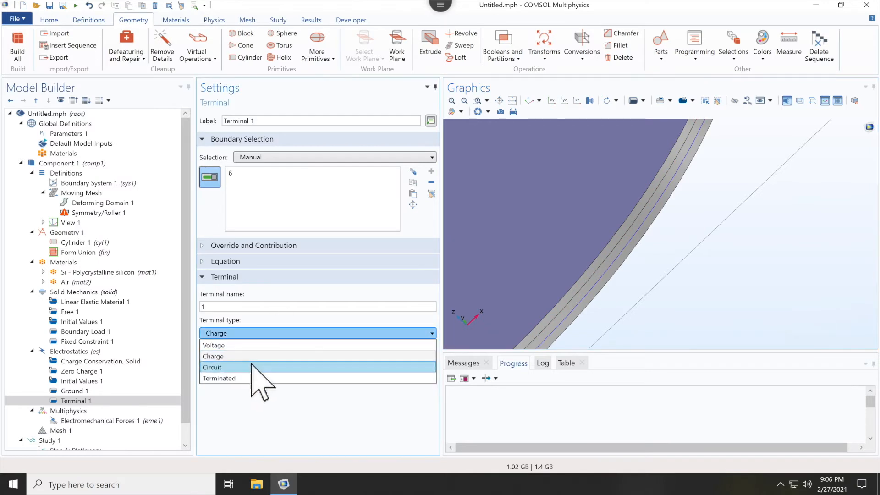
pyautogui.click(225, 345)
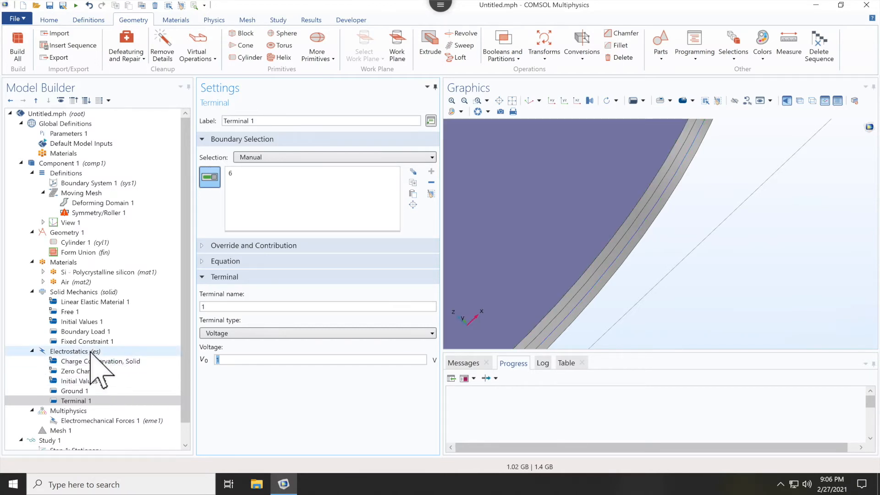
# Unhide all faces of the disc and inspect the domains covered by Electrostatics' Charge Conservation, Solid node at the rim
pyautogui.click(85, 352)
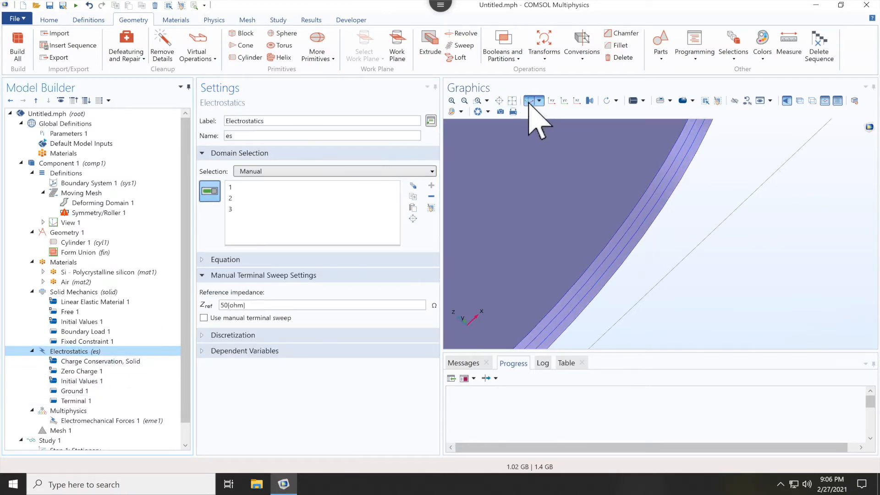
pyautogui.click(529, 101)
pyautogui.click(70, 361)
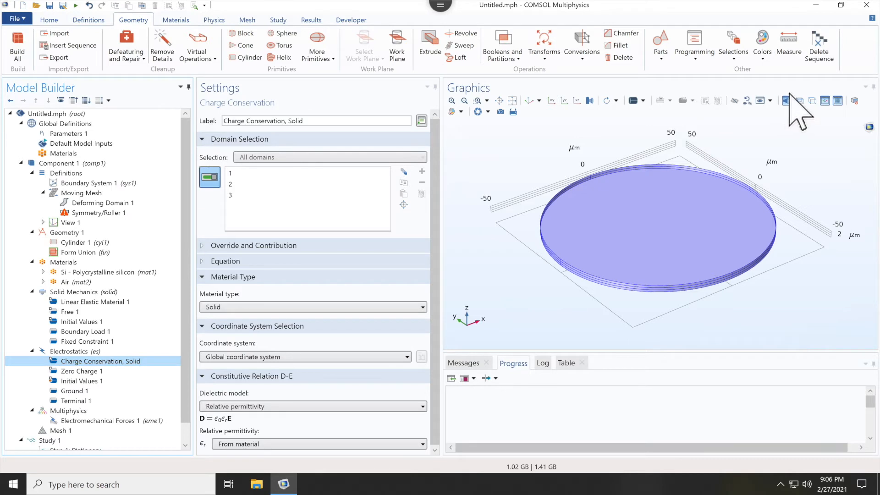
pyautogui.click(746, 99)
pyautogui.click(453, 281)
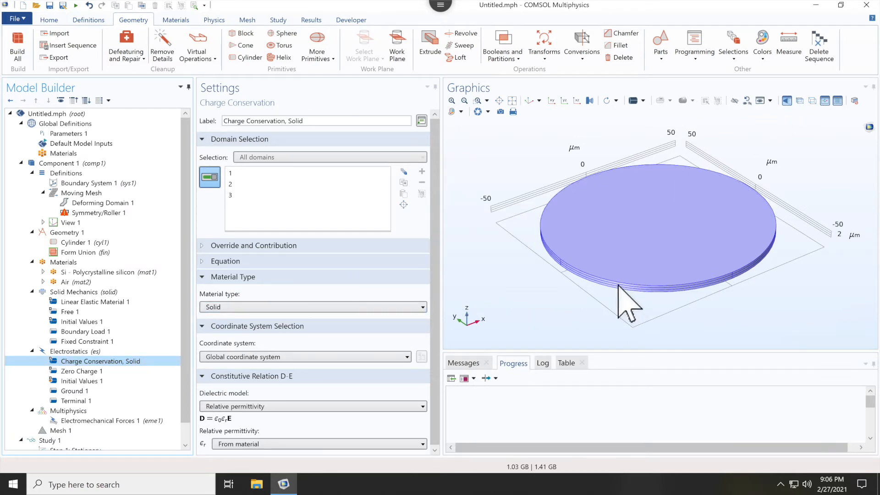
pyautogui.click(477, 100)
pyautogui.moveTo(638, 311); pyautogui.dragTo(637, 311)
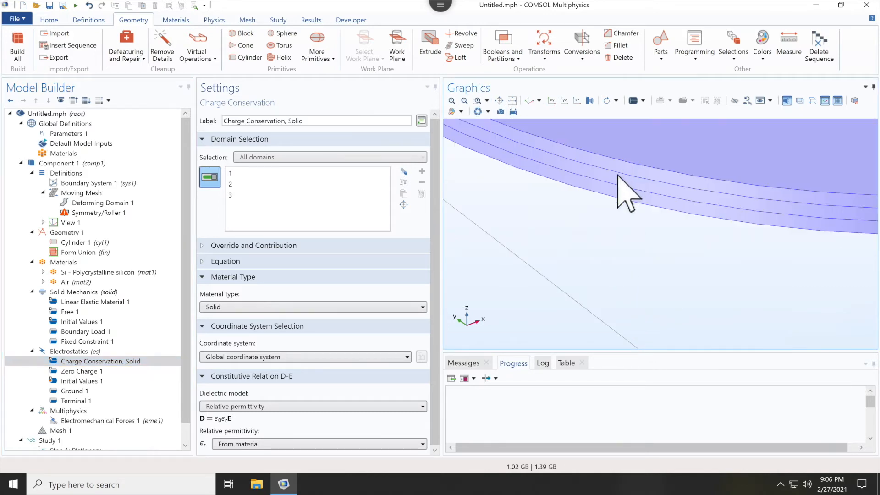
# Add a Charge Conservation condition to Electrostatics with material type Nonsolid and assign domain 2, the middle air layer, to it
pyautogui.rightClick(80, 352)
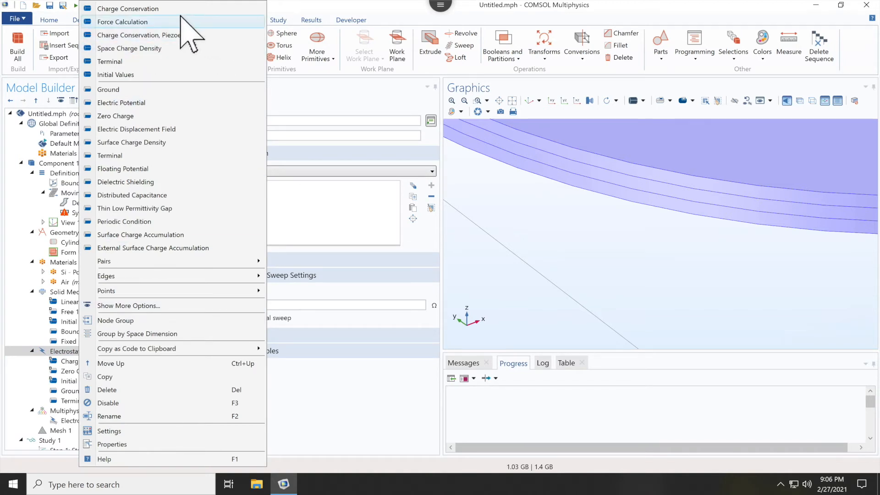
pyautogui.click(167, 10)
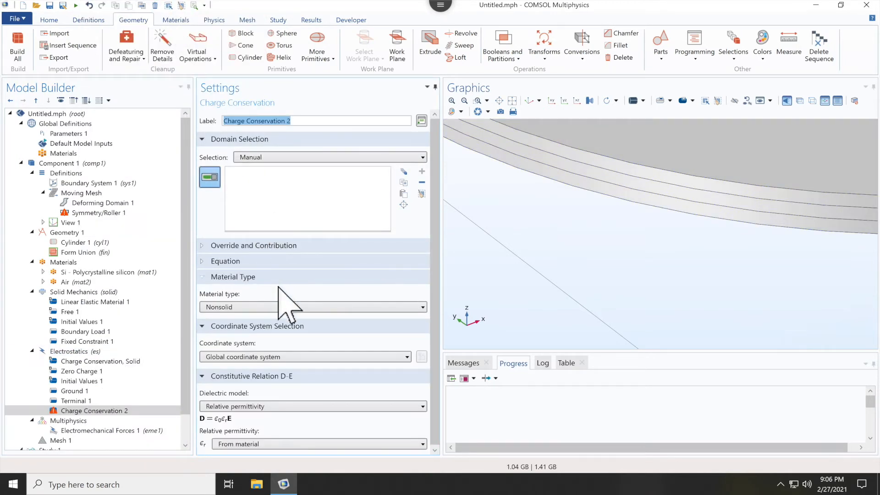
pyautogui.click(240, 307)
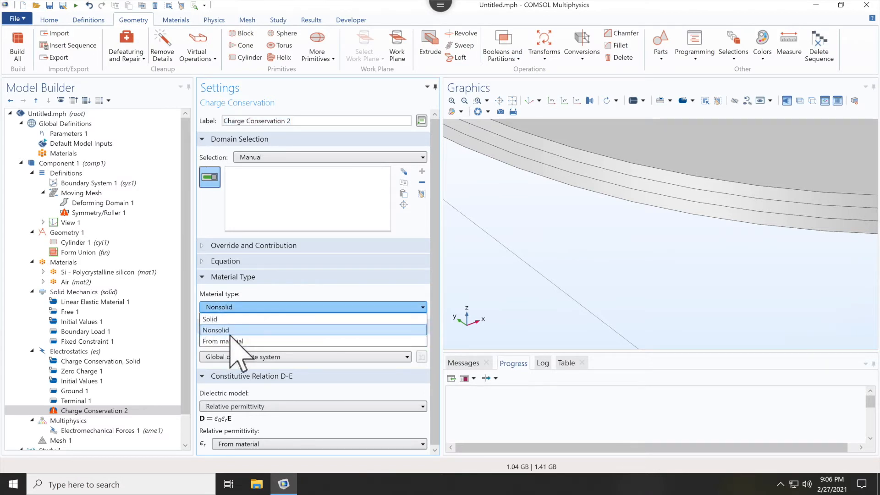
pyautogui.click(235, 339)
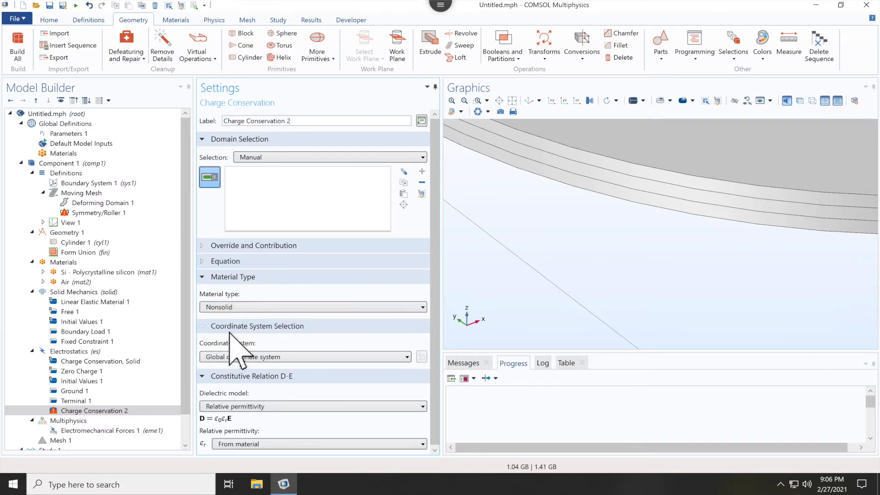
pyautogui.click(542, 158)
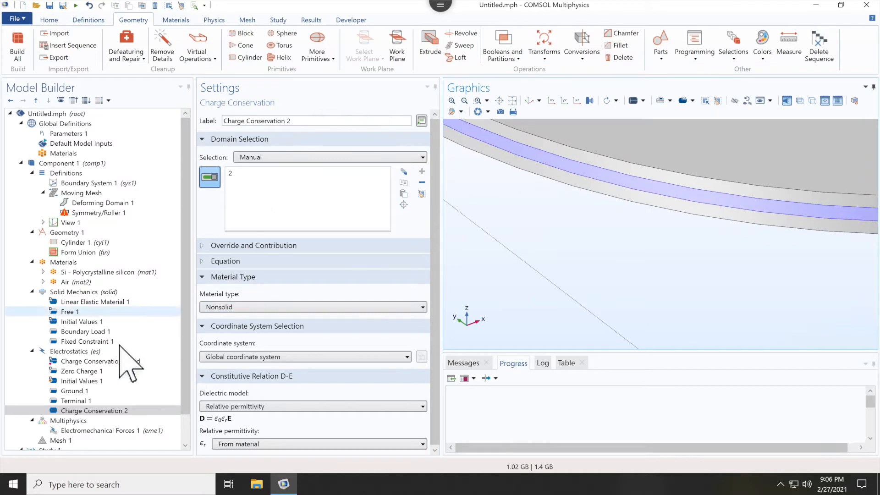
# Check the domain selection of Charge Conservation, Solid, and relabel the added condition "Charge Conservation 2, nonsolid"
pyautogui.click(119, 361)
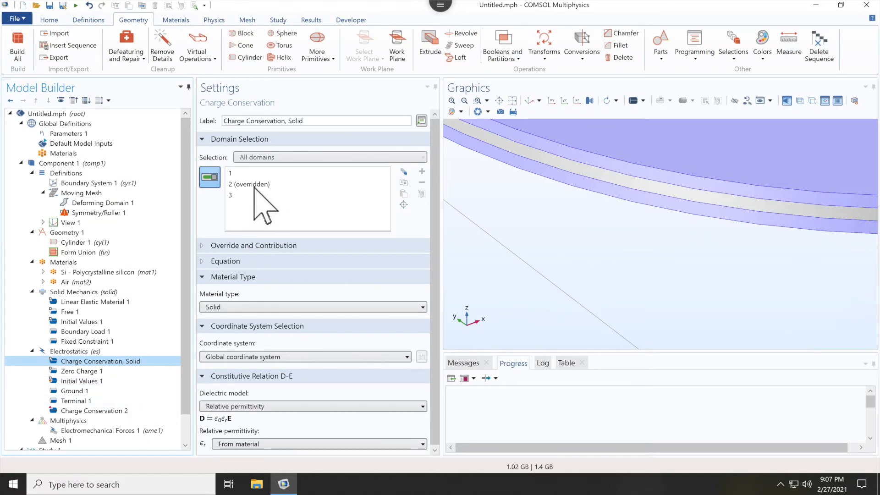
pyautogui.click(94, 409)
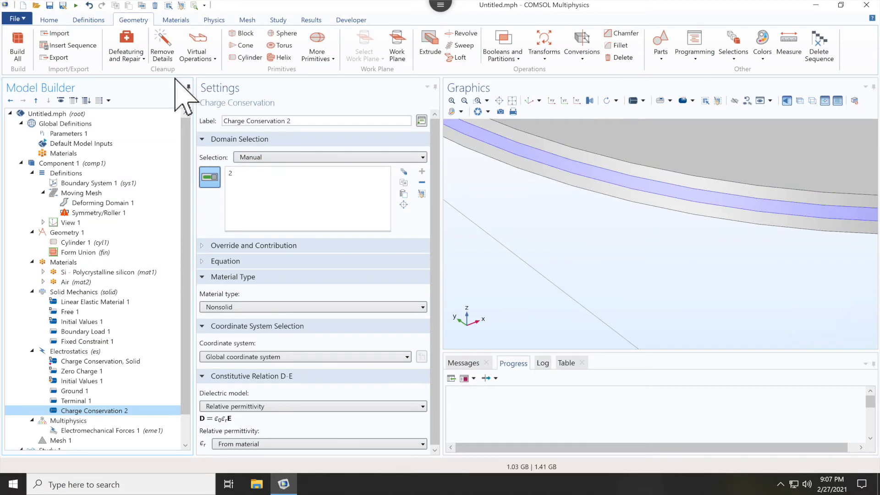
pyautogui.click(299, 121)
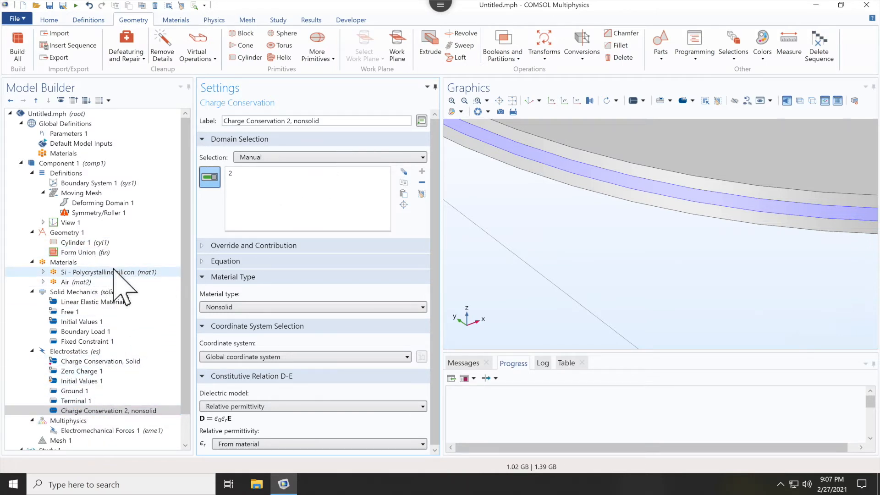
# Relabel Cylinder 1 in the geometry as "top electrode, bottom electrode, and air gap"
pyautogui.click(89, 243)
pyautogui.scroll(2, 284, 203)
pyautogui.scroll(3, 284, 203)
pyautogui.moveTo(264, 132); pyautogui.dragTo(192, 134)
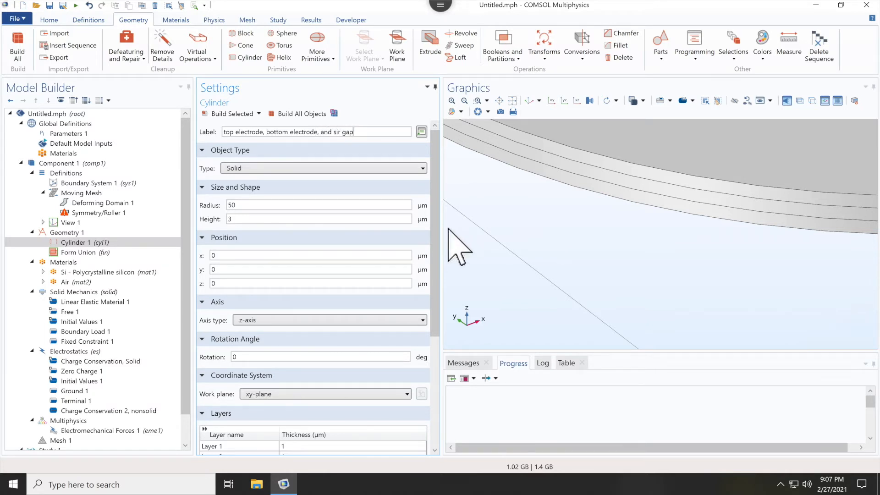
pyautogui.click(333, 132)
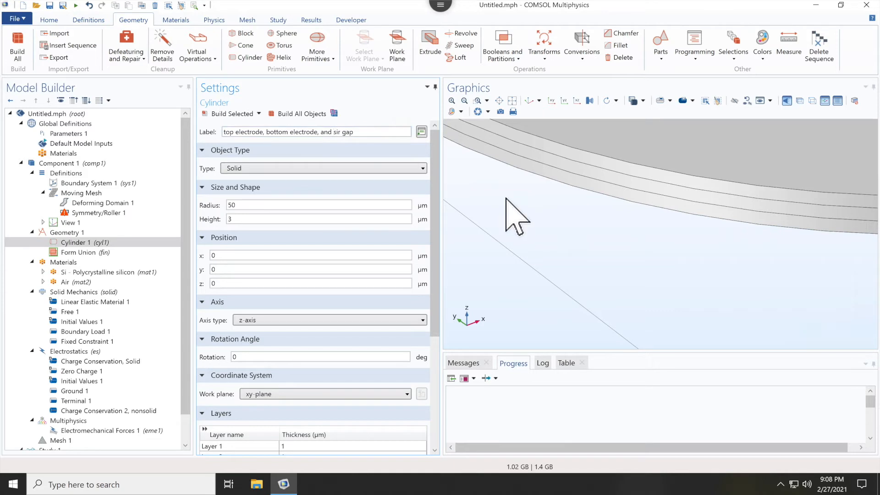
pyautogui.click(556, 273)
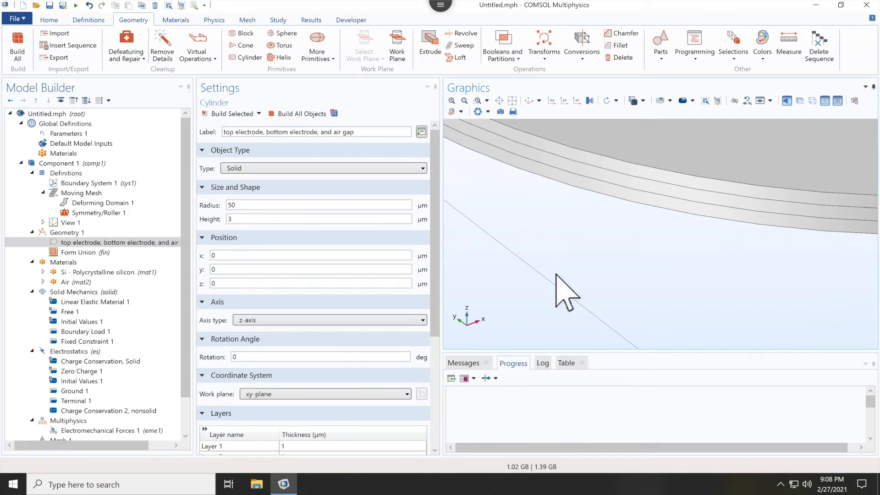
# Relabel the geometry's cylinder as "pressure sensor"
pyautogui.moveTo(369, 131); pyautogui.dragTo(181, 134)
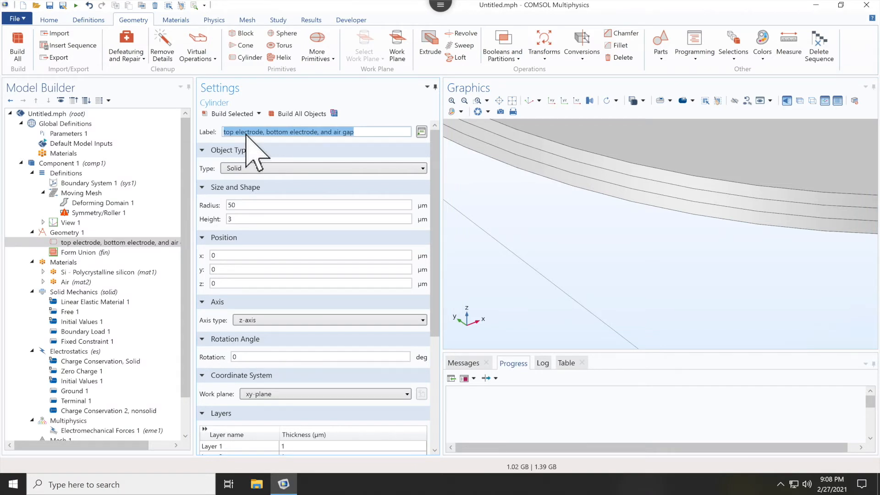
pyautogui.write('pressure sensor')
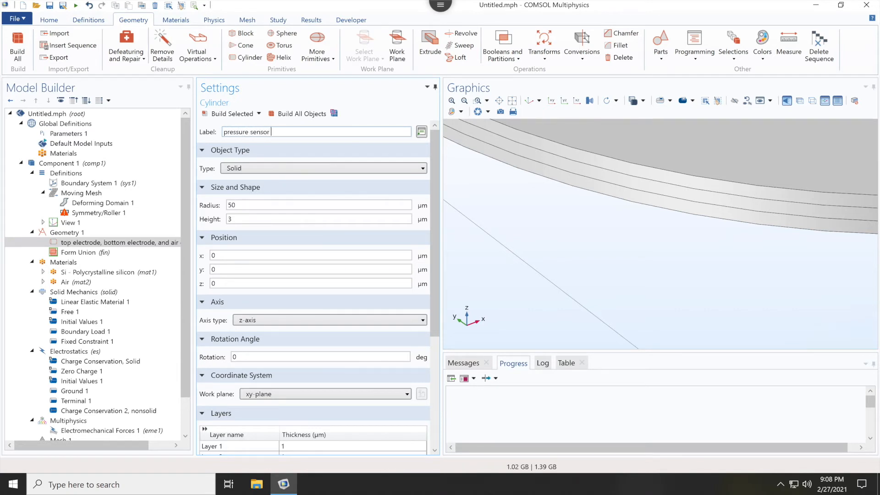
pyautogui.press('Return')
# Review the settings of Geometry 1, Solid Mechanics with its boundary load and fixed constraint, and Electrostatics' Ground 1 and Terminal 1
pyautogui.click(69, 233)
pyautogui.scroll(-1, 106, 261)
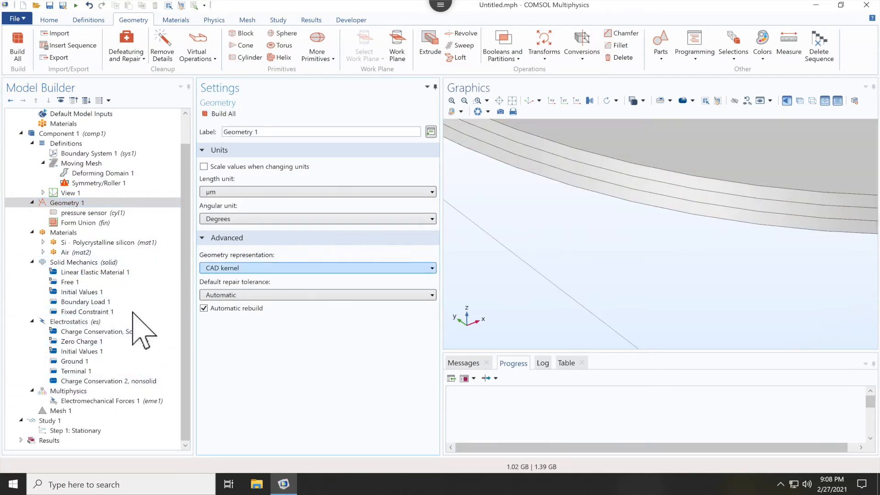
pyautogui.click(97, 262)
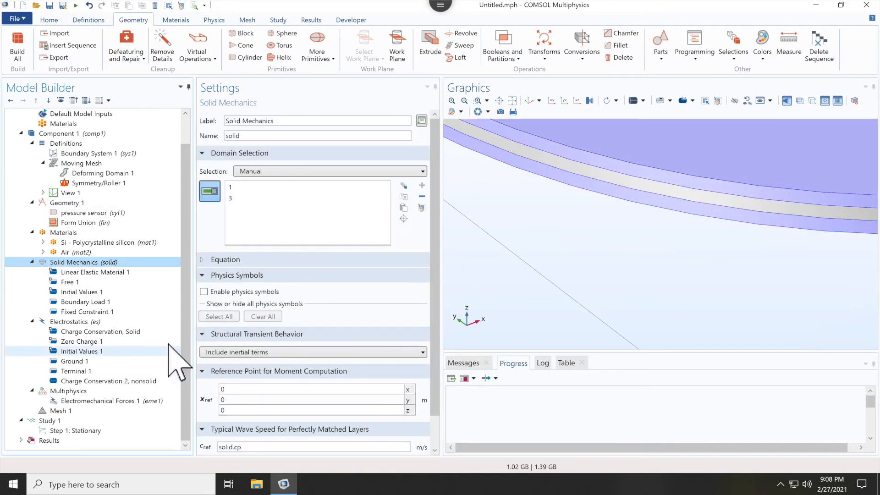
pyautogui.click(80, 302)
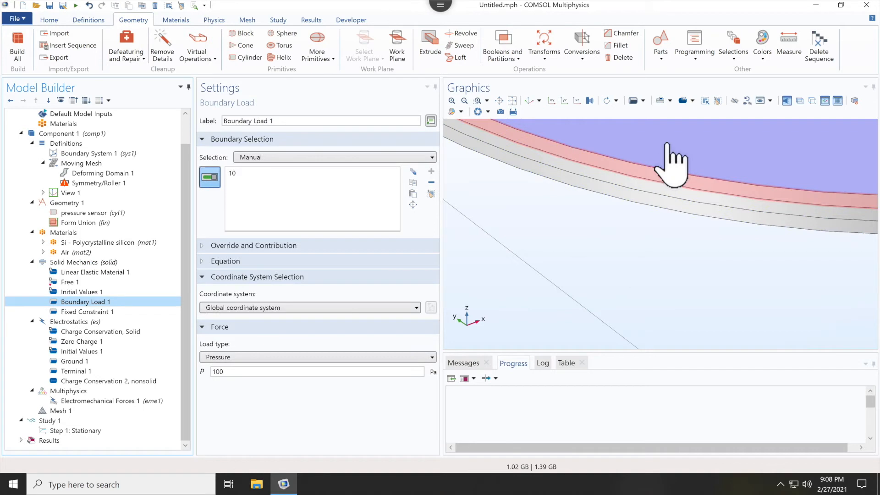
pyautogui.click(530, 100)
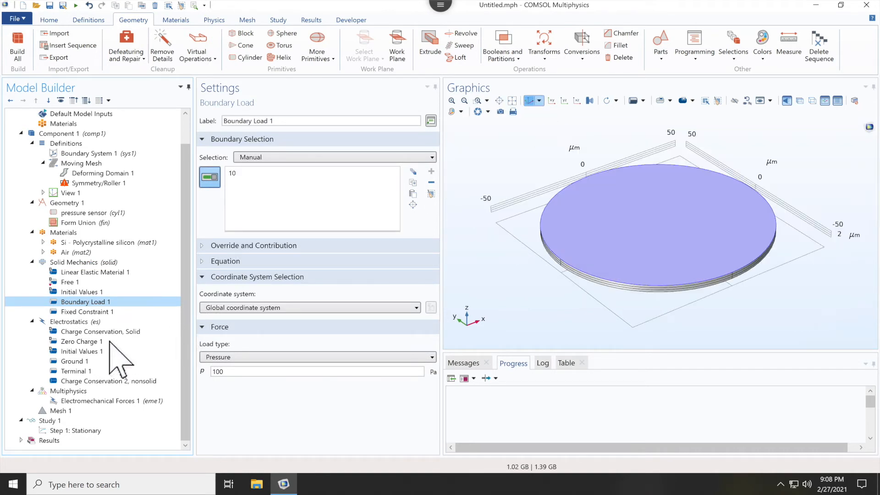
pyautogui.click(87, 312)
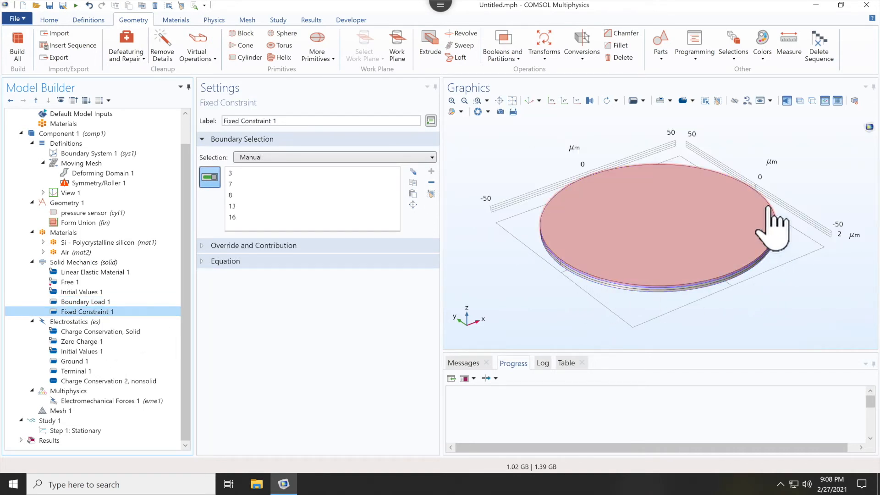
pyautogui.moveTo(654, 321); pyautogui.dragTo(658, 265)
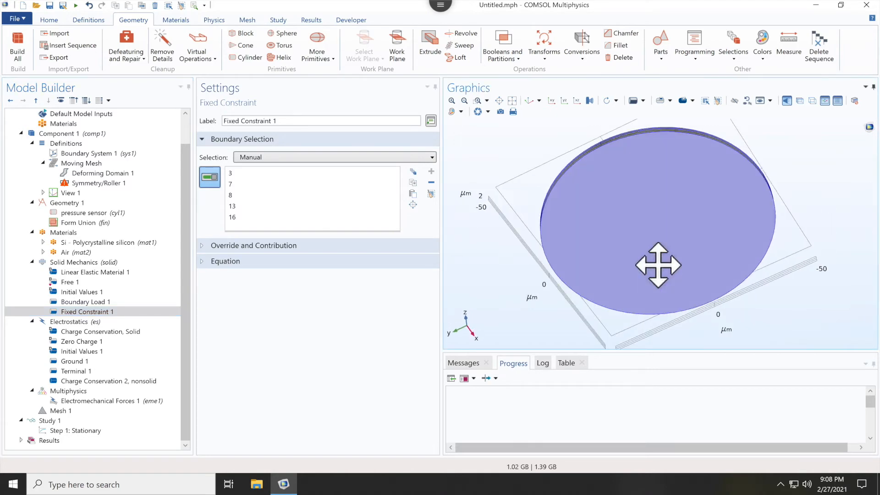
pyautogui.moveTo(487, 308); pyautogui.dragTo(481, 338)
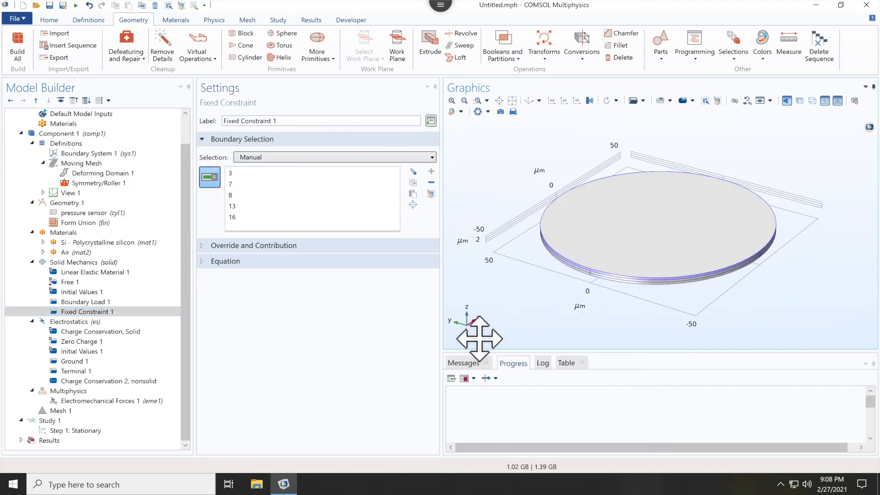
pyautogui.click(77, 321)
pyautogui.click(108, 362)
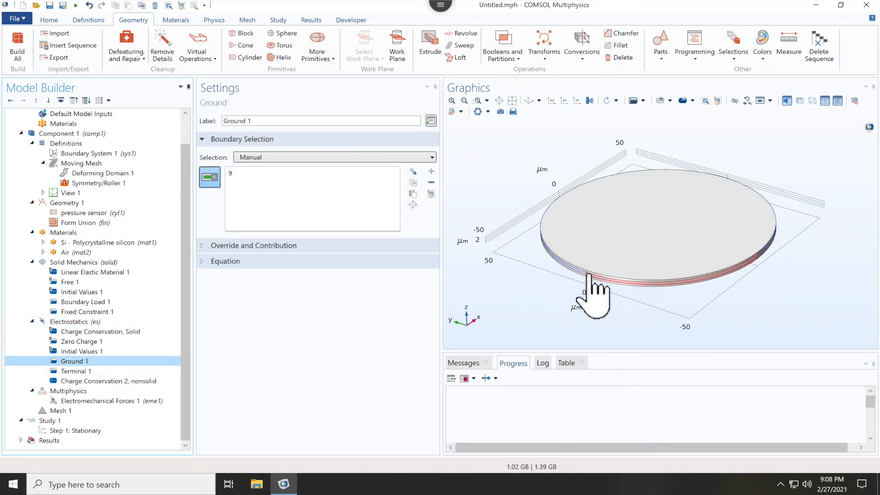
pyautogui.click(75, 371)
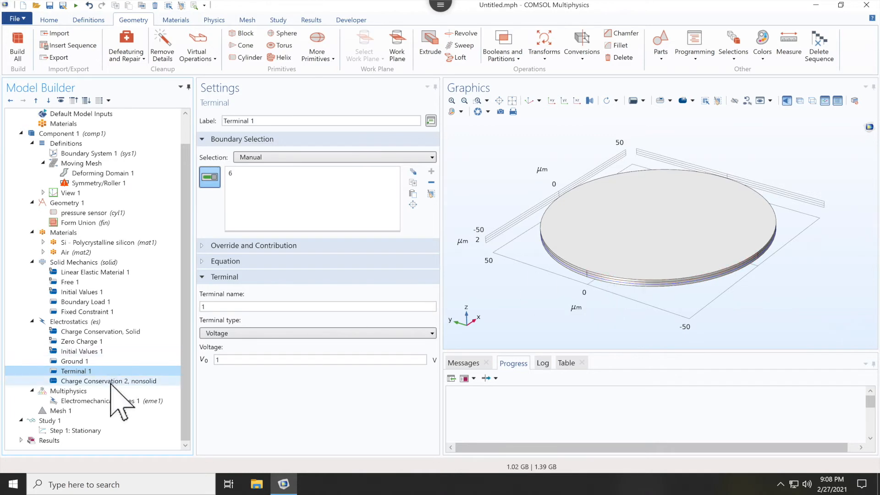
# Build the physics-controlled mesh with Normal element size for the whole disc sensor
pyautogui.click(62, 411)
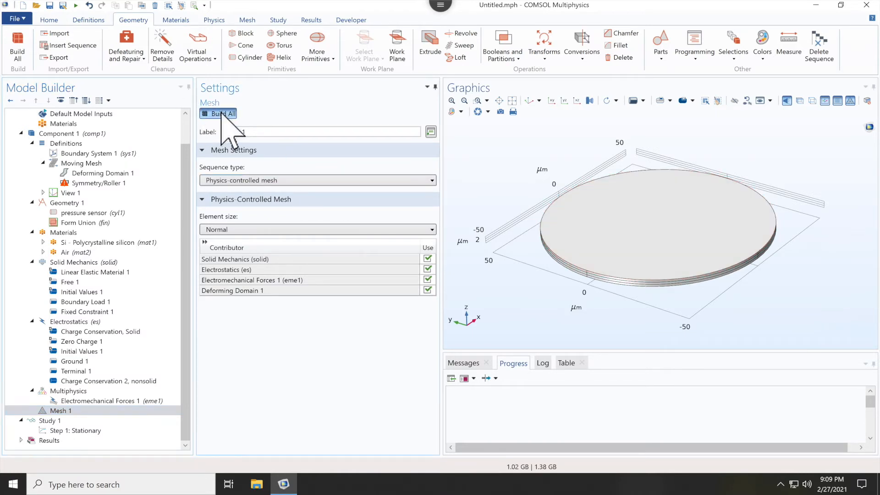
pyautogui.click(207, 113)
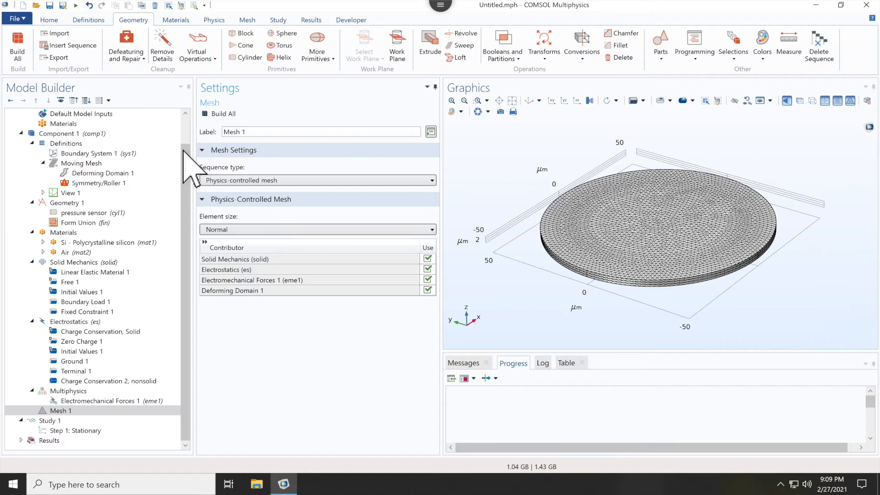
pyautogui.click(655, 279)
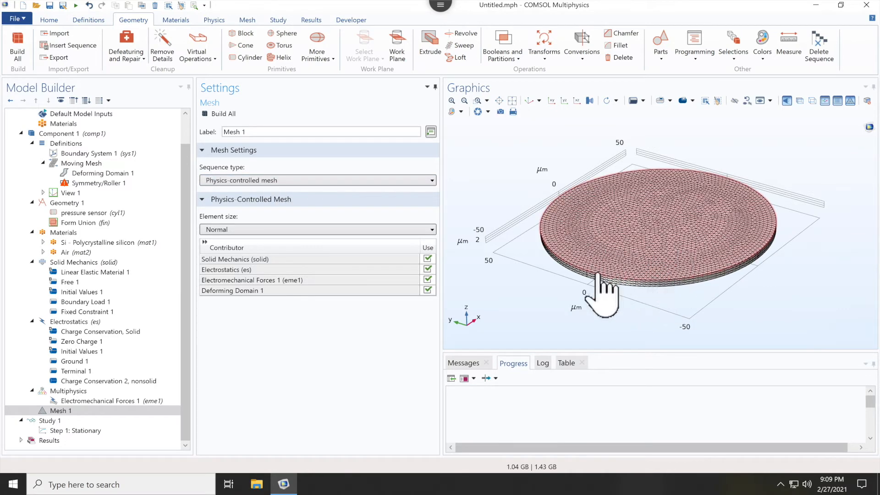
# Set the physics-controlled mesh's element size to Finer and rebuild the mesh
pyautogui.click(361, 230)
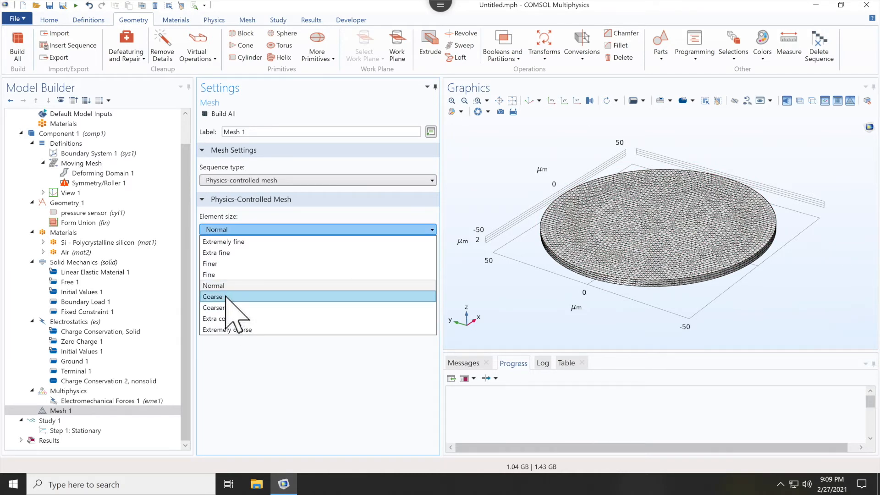
pyautogui.click(220, 264)
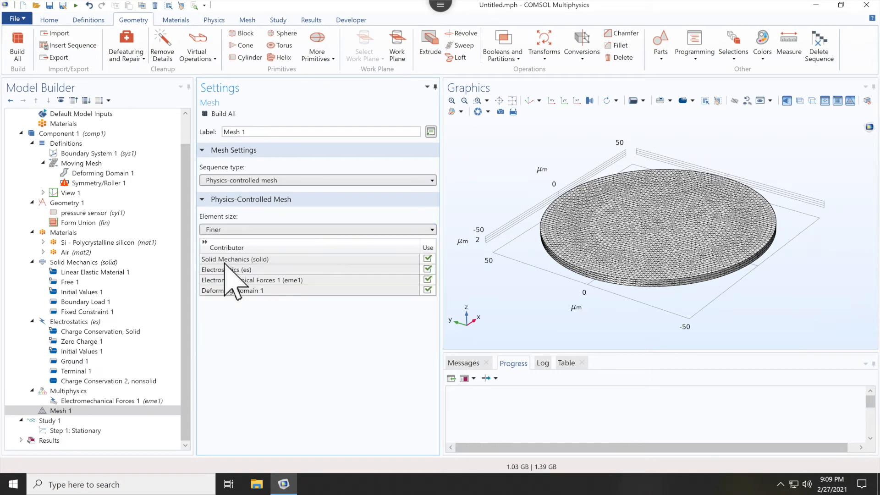
pyautogui.click(223, 114)
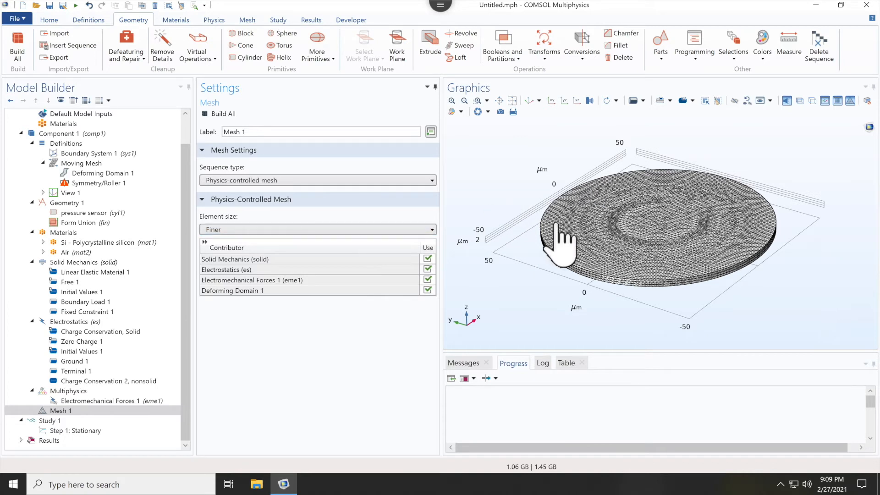
pyautogui.click(596, 236)
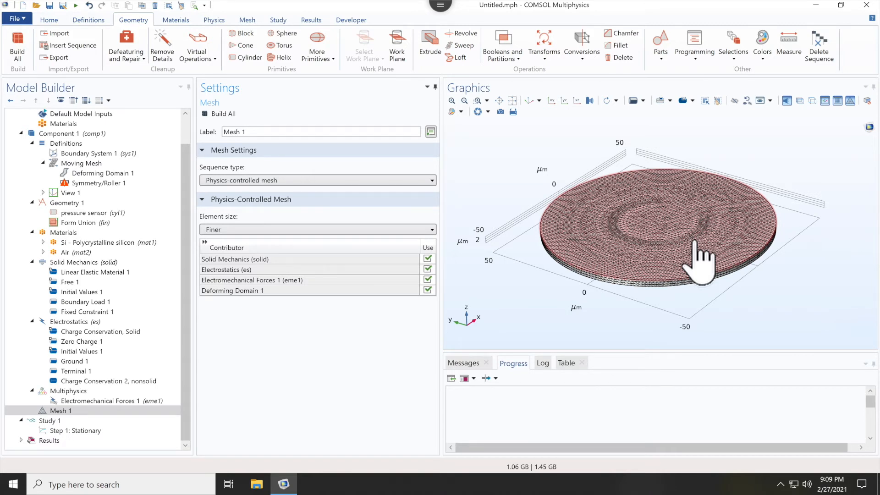
# Set the mesh element size back to Normal and rebuild the mesh
pyautogui.click(355, 229)
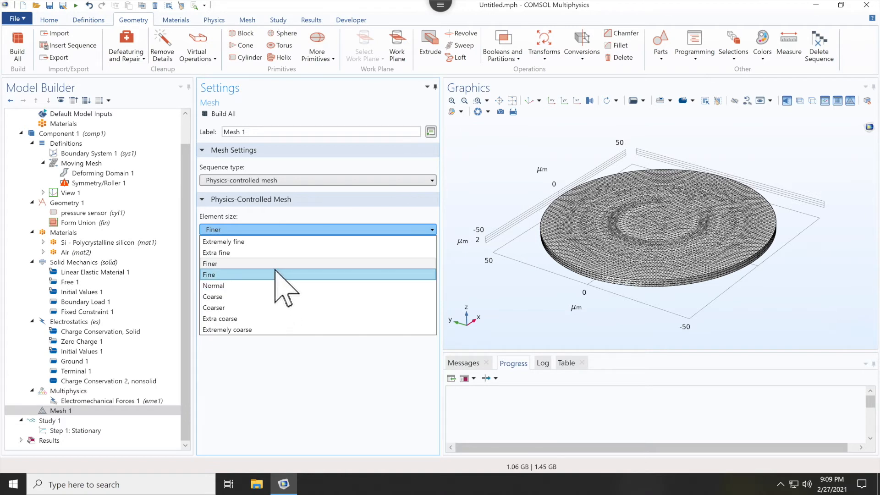
pyautogui.click(247, 286)
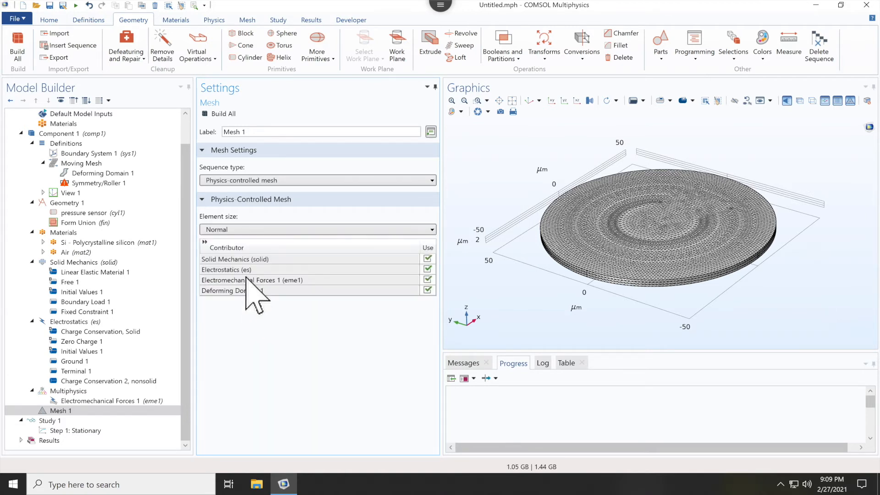
pyautogui.click(223, 114)
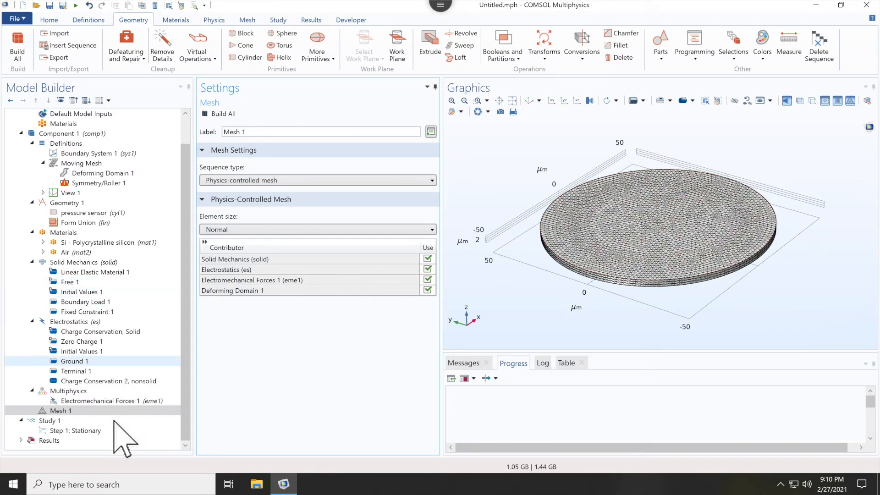
# Add a Free Triangular operation to Mesh 1 on the disc's top face, boundary 10, and build it
pyautogui.click(97, 411)
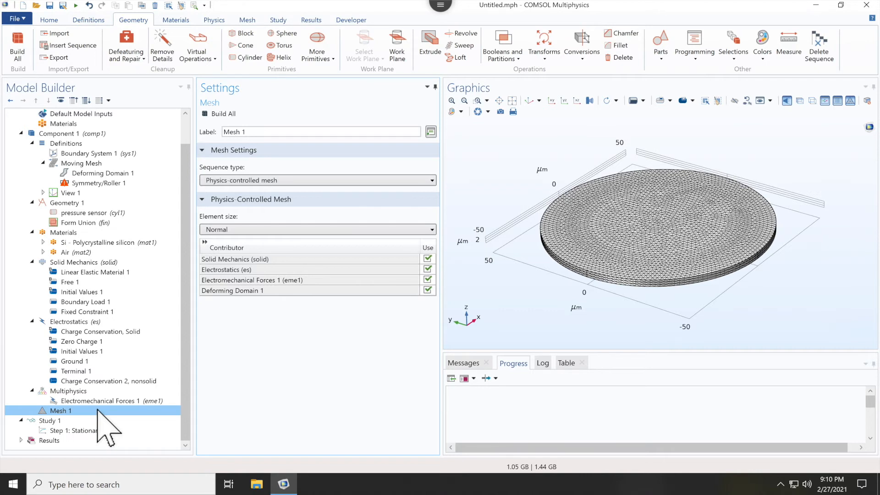
pyautogui.click(263, 181)
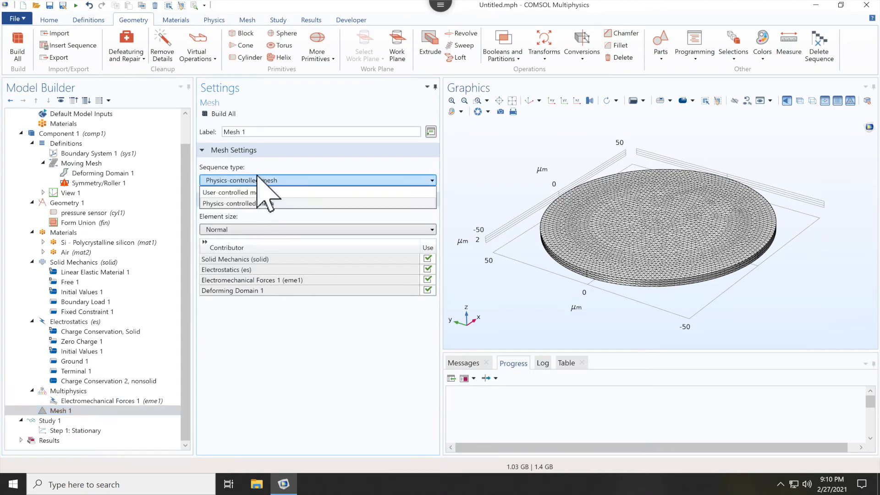
pyautogui.click(68, 411)
pyautogui.rightClick(64, 413)
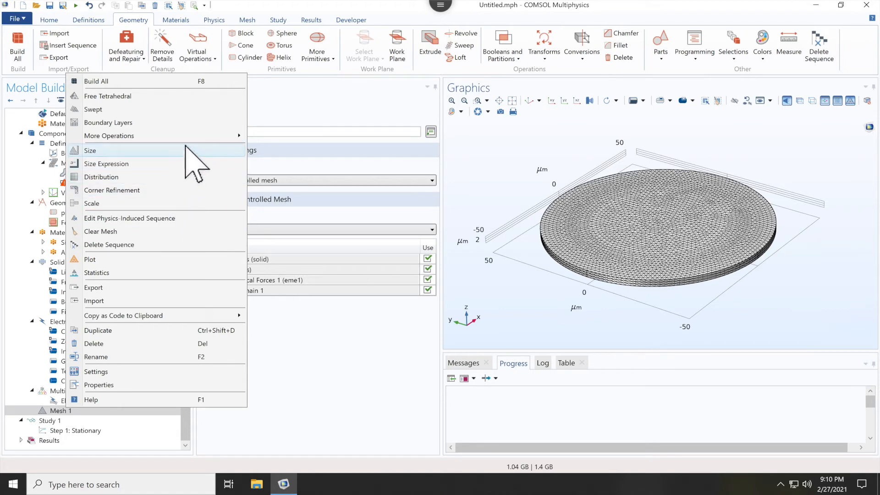
pyautogui.moveTo(179, 136)
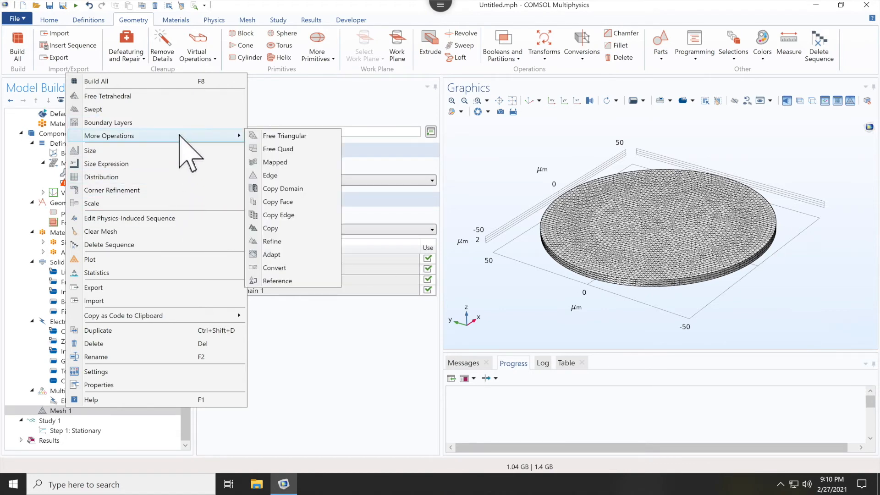
pyautogui.click(284, 136)
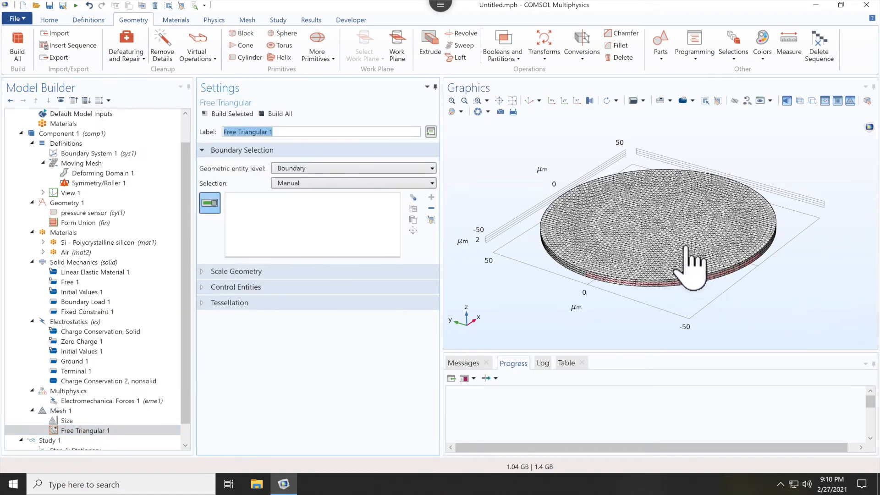
pyautogui.click(682, 245)
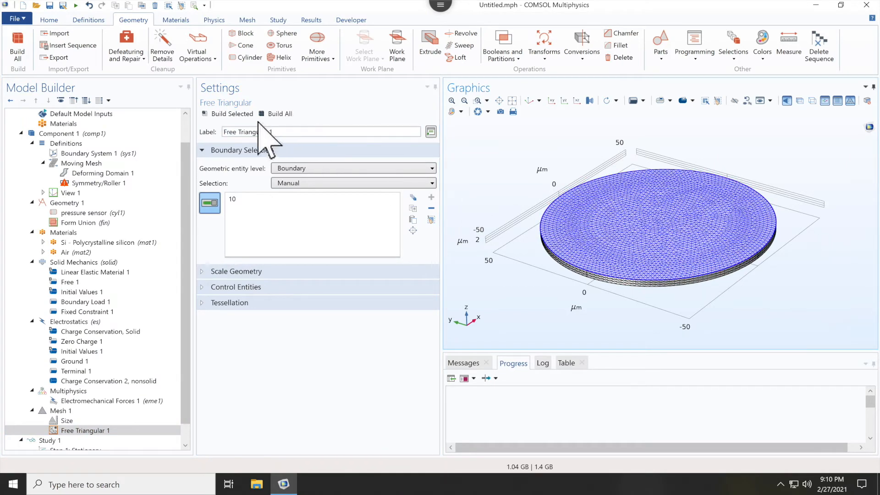
pyautogui.click(239, 114)
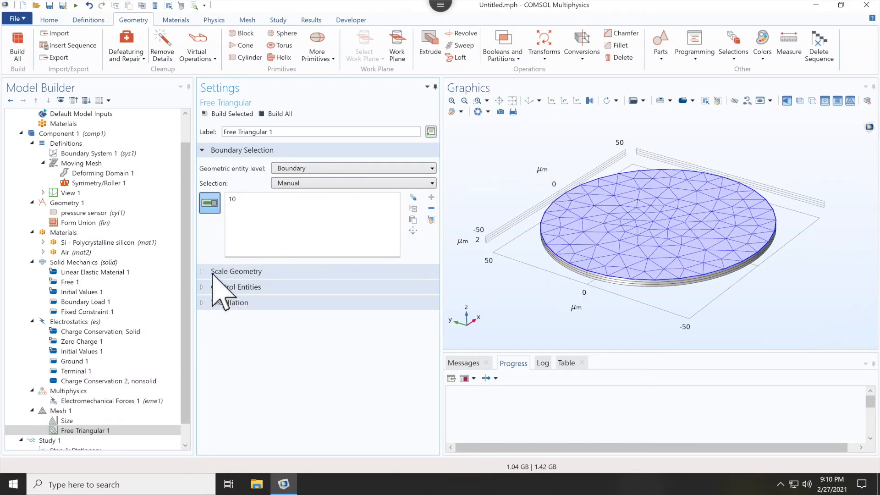
# Set the Free Triangular operation's x-direction and y-direction geometry scales to 5 and rebuild the surface mesh
pyautogui.click(212, 273)
pyautogui.moveTo(275, 289); pyautogui.dragTo(212, 269)
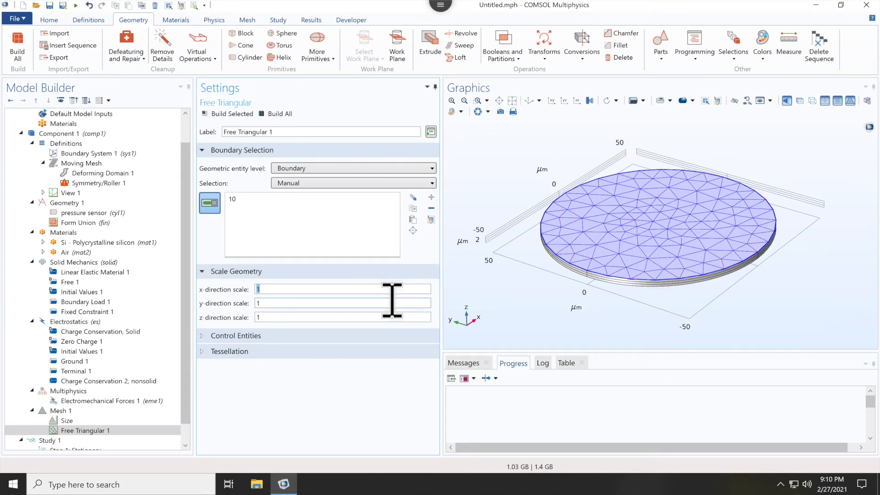
pyautogui.click(233, 114)
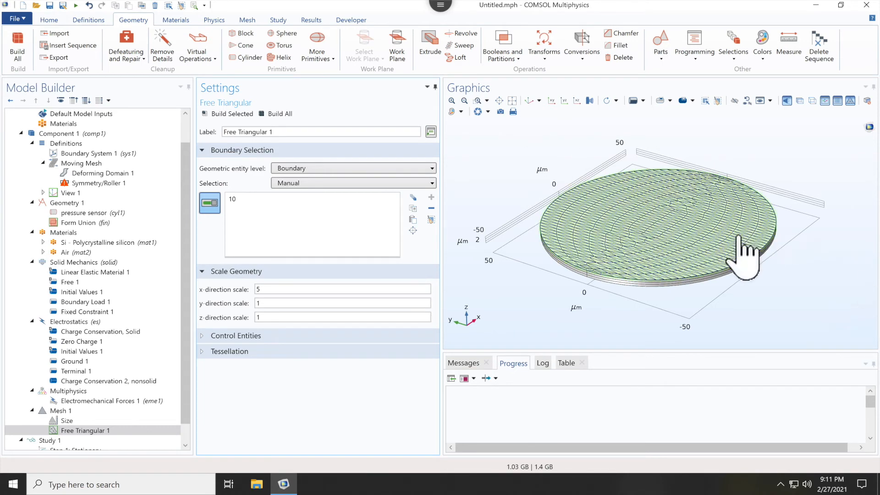
pyautogui.doubleClick(275, 304)
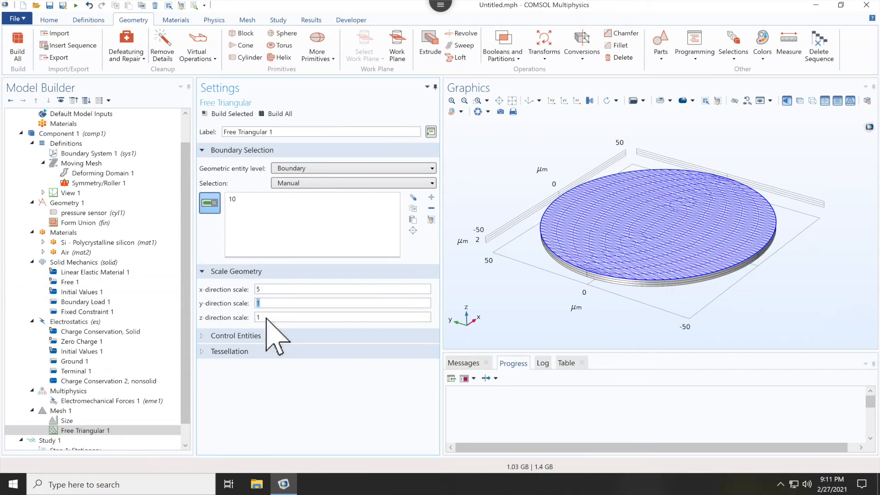
pyautogui.click(222, 115)
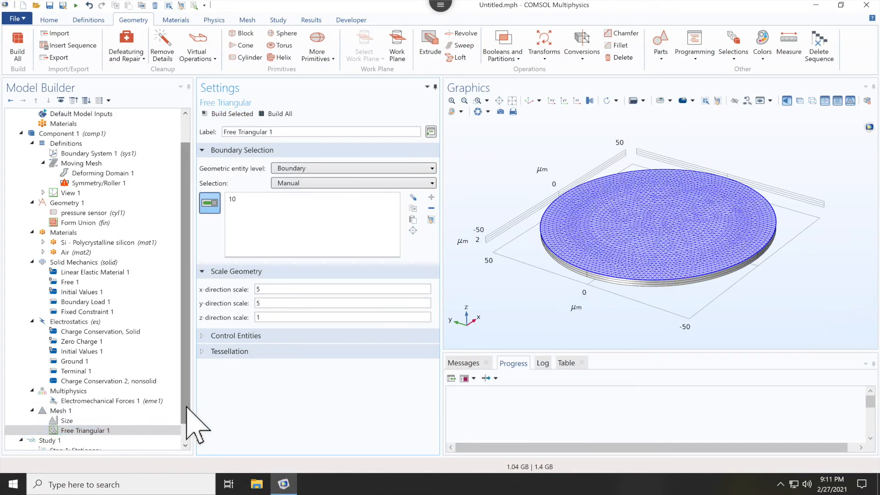
# Add a Swept operation to Mesh 1 at Domain level, select the top disc layer, domain 3, and build it
pyautogui.scroll(-1, 187, 415)
pyautogui.click(87, 411)
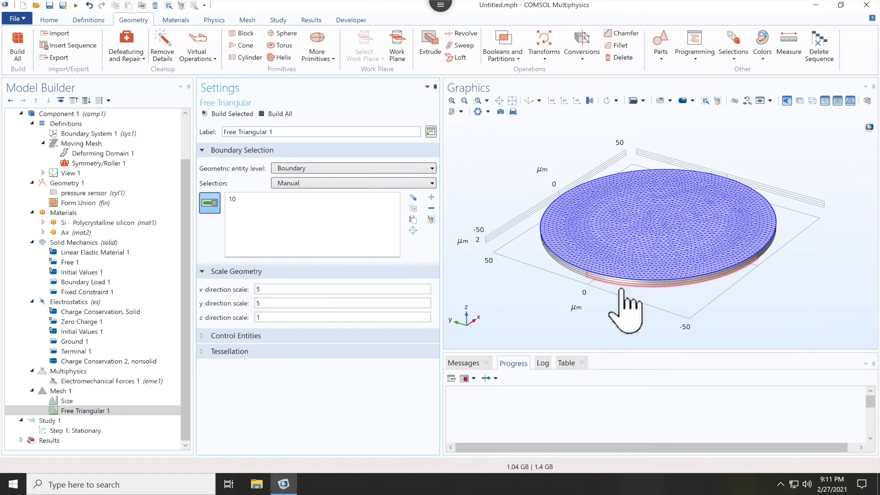
pyautogui.click(80, 393)
pyautogui.rightClick(80, 393)
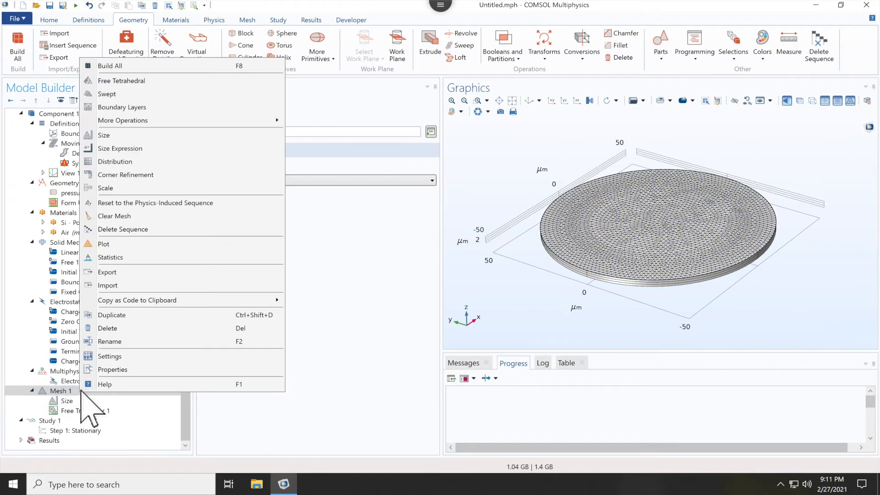
pyautogui.click(149, 94)
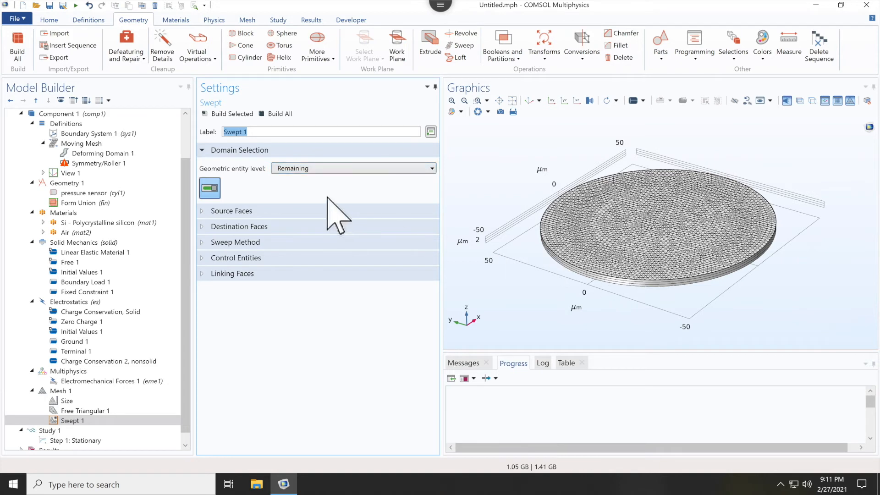
pyautogui.click(311, 169)
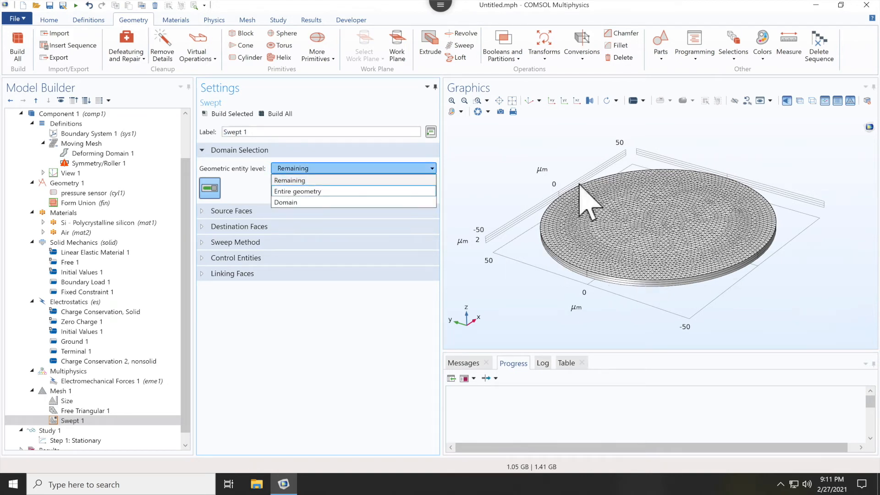
pyautogui.click(303, 202)
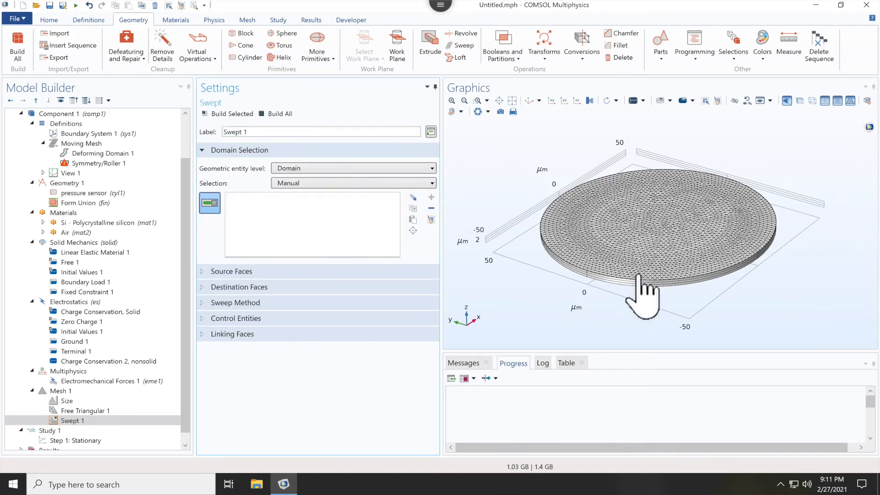
pyautogui.click(623, 278)
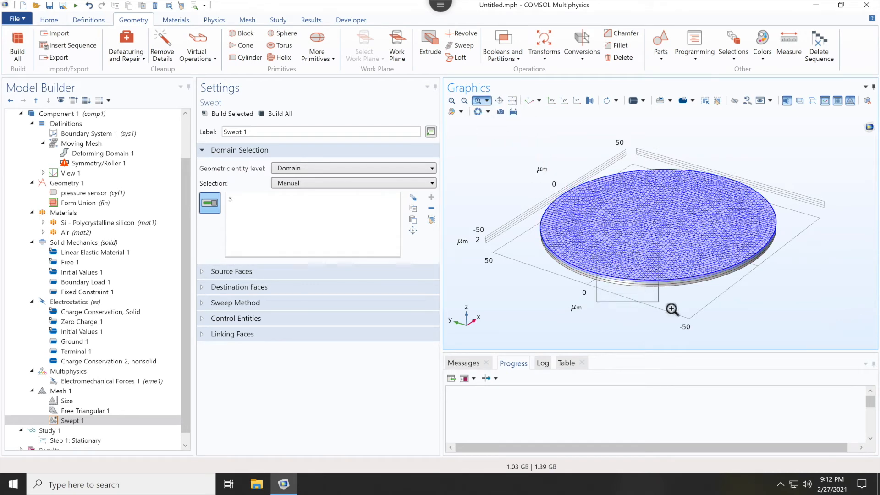
pyautogui.moveTo(666, 307); pyautogui.dragTo(670, 308)
pyautogui.click(321, 168)
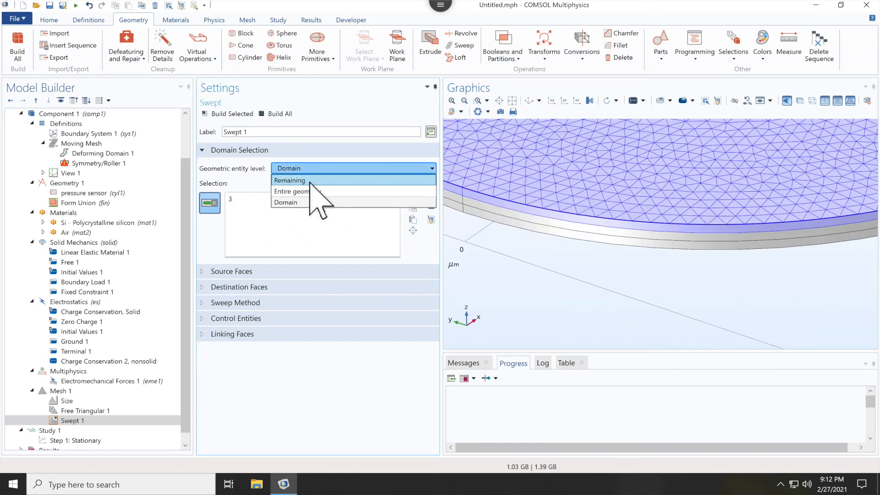
pyautogui.click(301, 202)
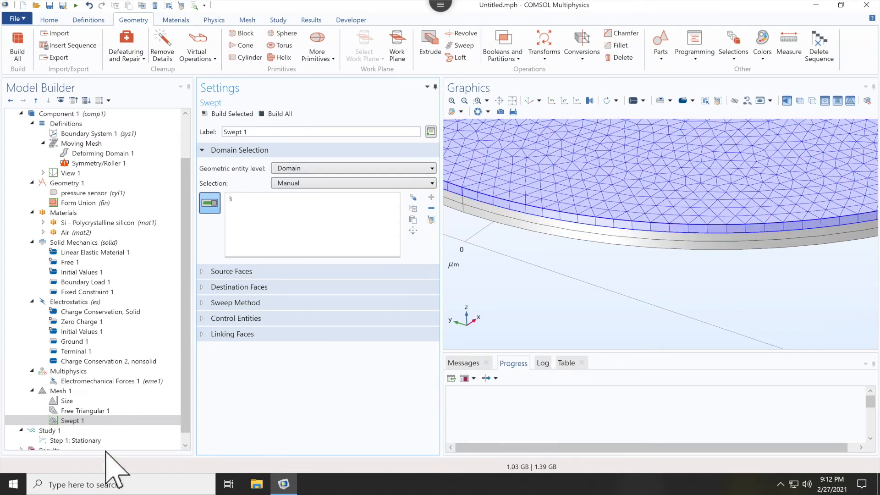
# Add a Distribution to the swept mesh on domain 3 with a fixed number of 5 elements, and build it
pyautogui.click(73, 421)
pyautogui.rightClick(80, 419)
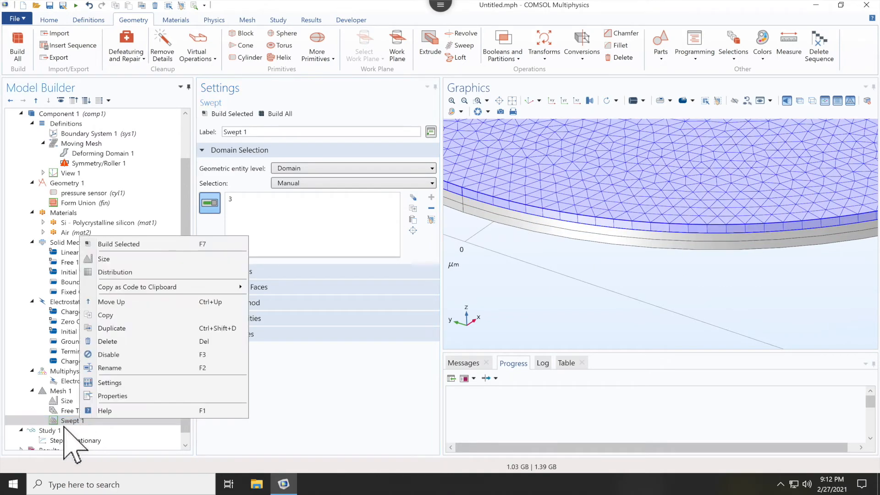
pyautogui.click(115, 272)
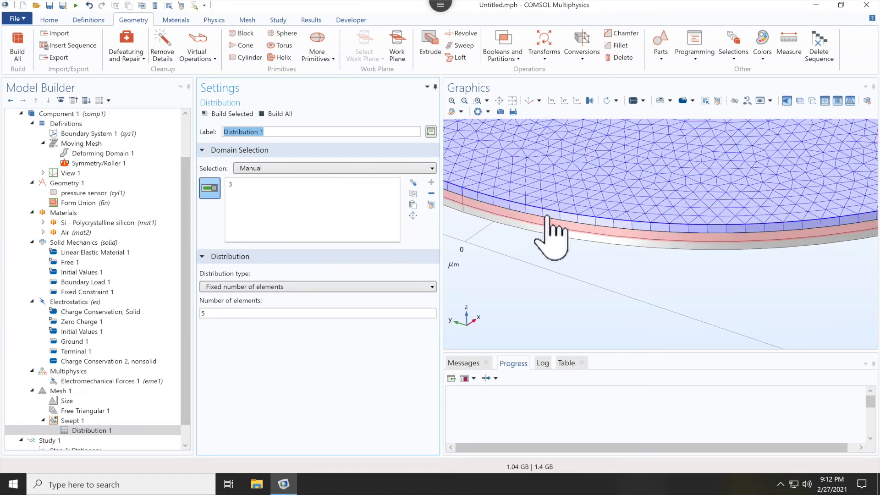
pyautogui.click(231, 314)
pyautogui.press('BackSpace')
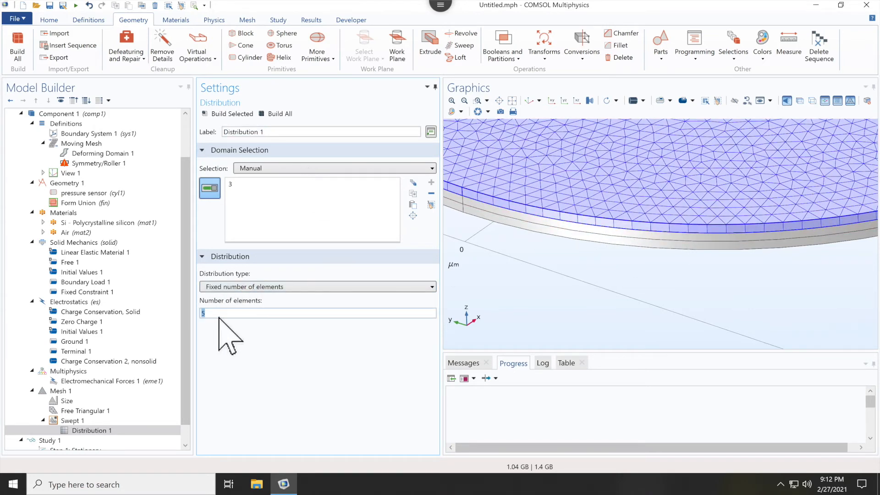
pyautogui.click(244, 115)
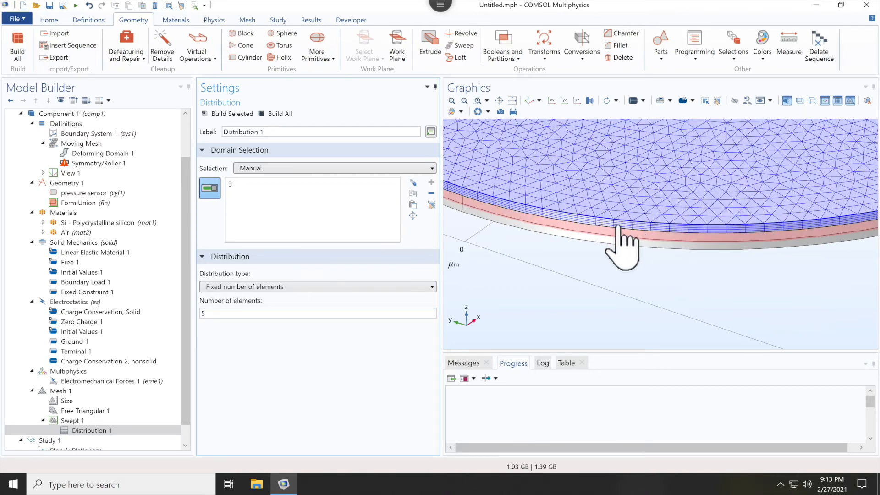
# Set the Free Triangular operation's x-direction and y-direction geometry scales to 2
pyautogui.click(77, 411)
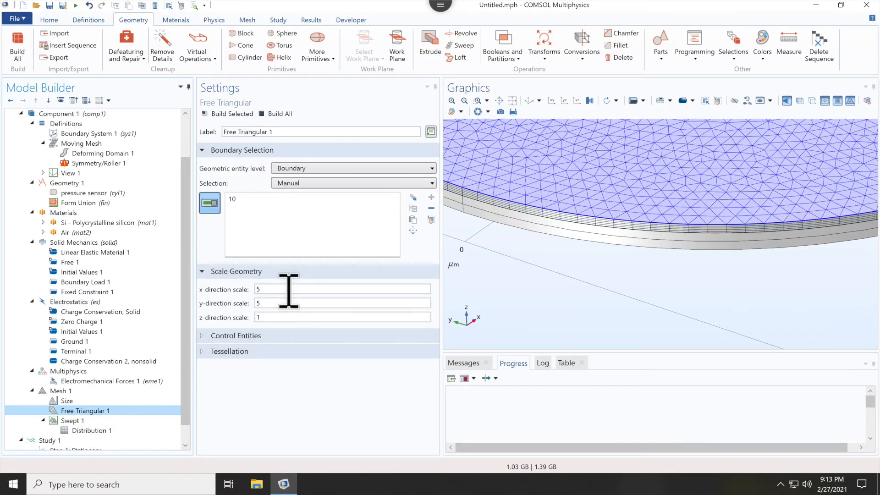
pyautogui.doubleClick(259, 289)
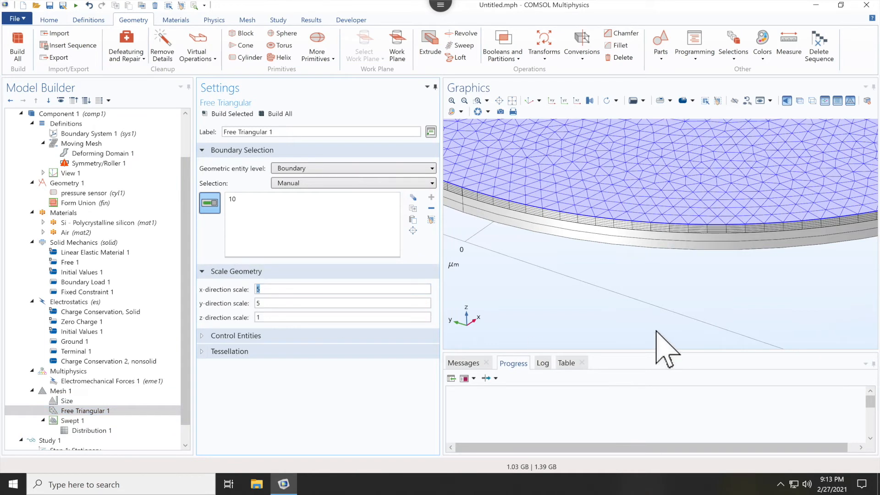
pyautogui.doubleClick(261, 289)
pyautogui.write('2')
pyautogui.doubleClick(266, 302)
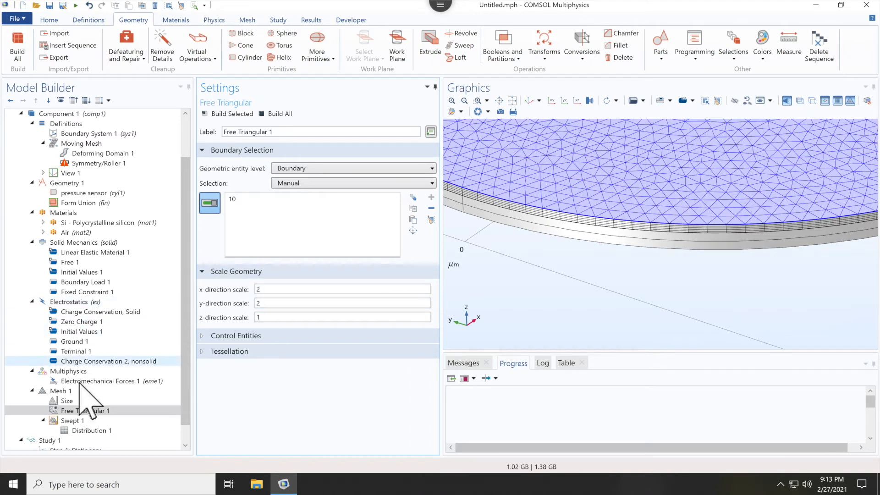
# Set the swept mesh's Distribution on domain 3 to 2 elements and rebuild the mesh
pyautogui.click(78, 421)
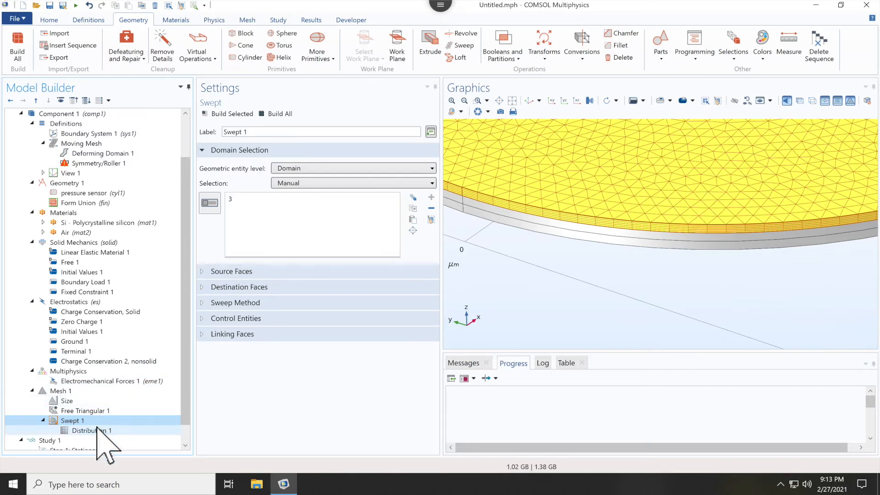
pyautogui.click(92, 431)
pyautogui.press('BackSpace')
pyautogui.write('2')
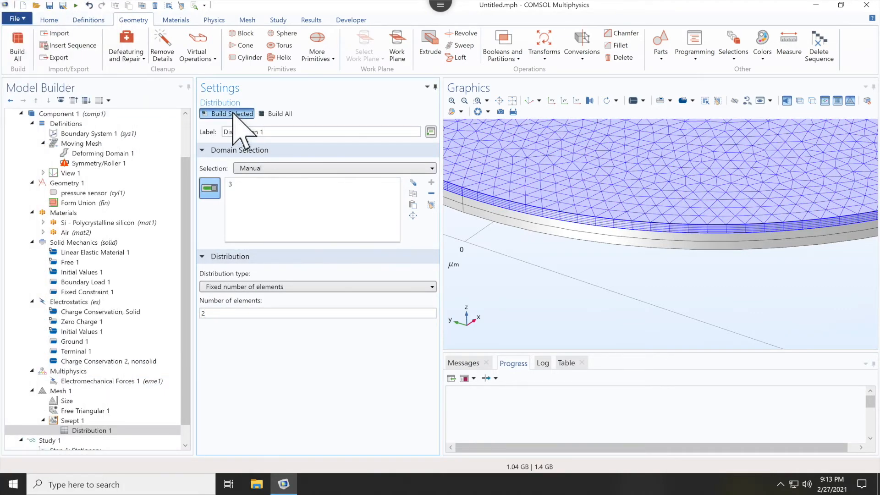
pyautogui.click(277, 115)
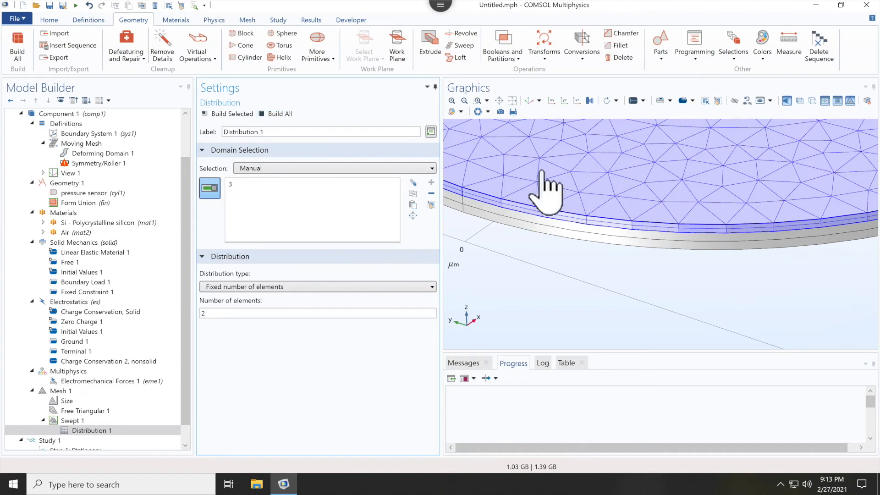
# Change the Swept operation's geometric entity level to Remaining and build it
pyautogui.click(100, 420)
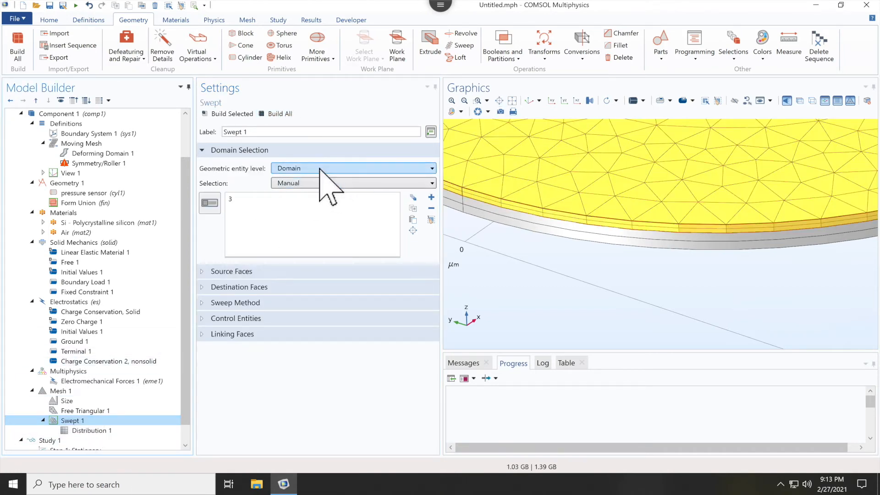
pyautogui.click(361, 170)
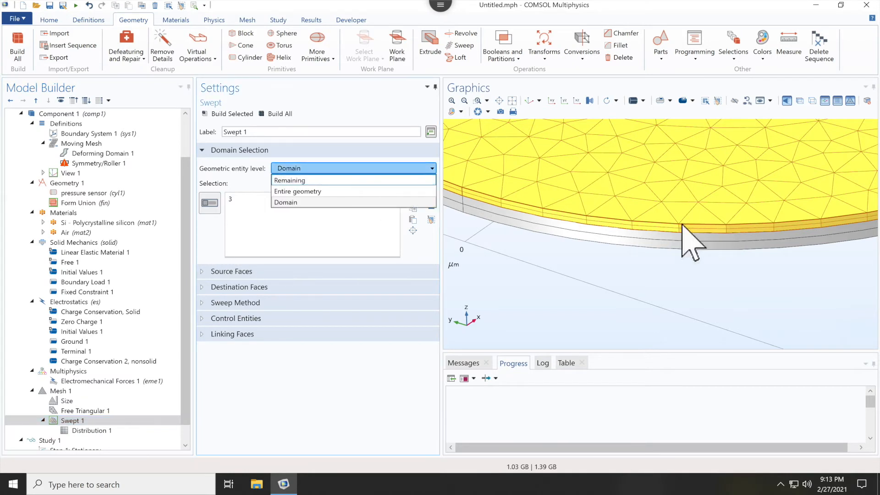
pyautogui.click(305, 180)
pyautogui.click(232, 114)
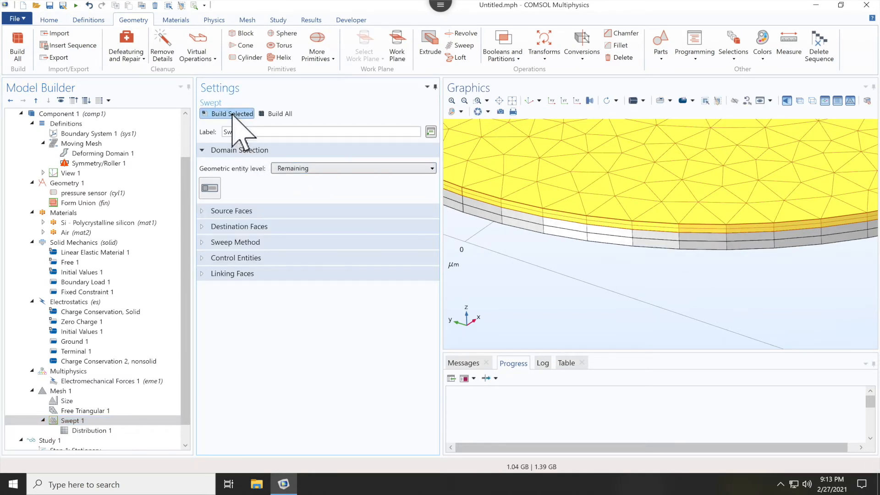
# Add the two lower disc layers, domains 1 and 2, to the swept mesh's Distribution and build it
pyautogui.click(88, 431)
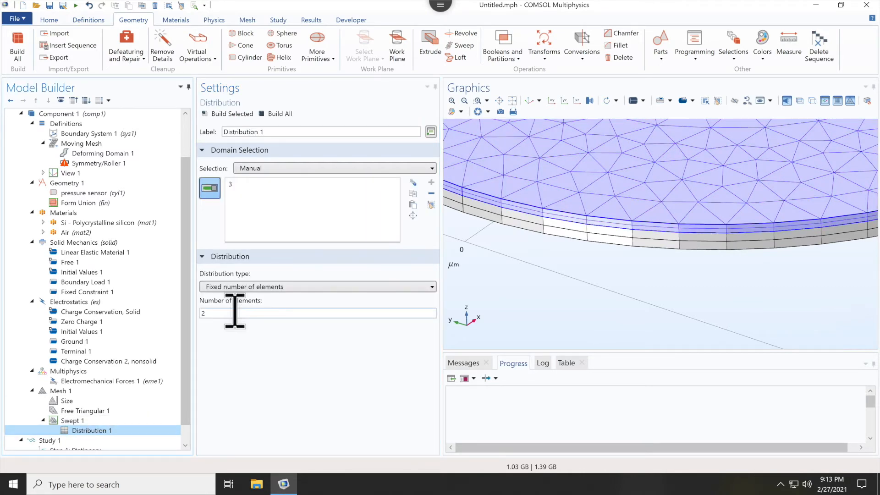
pyautogui.moveTo(234, 312); pyautogui.dragTo(176, 305)
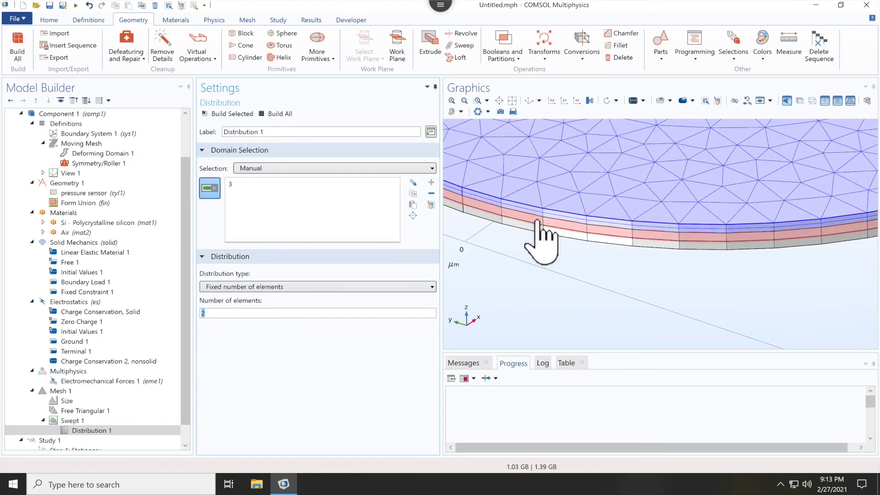
pyautogui.click(538, 223)
pyautogui.click(537, 228)
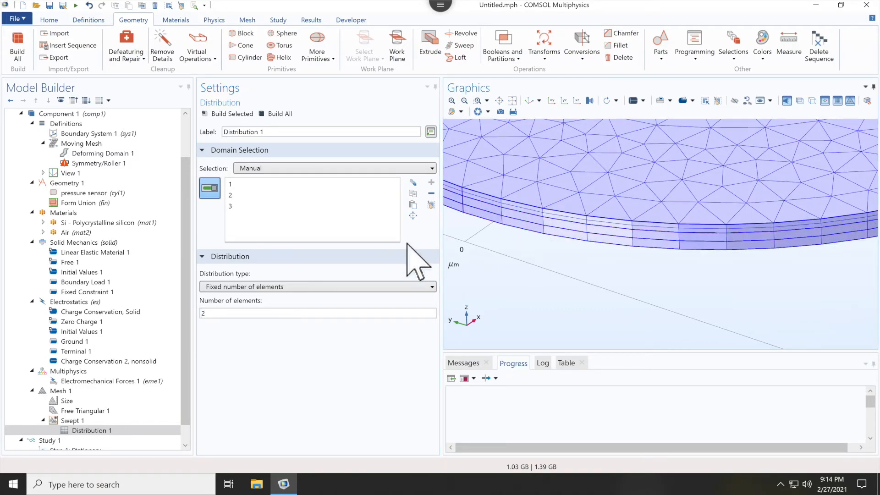
pyautogui.click(227, 113)
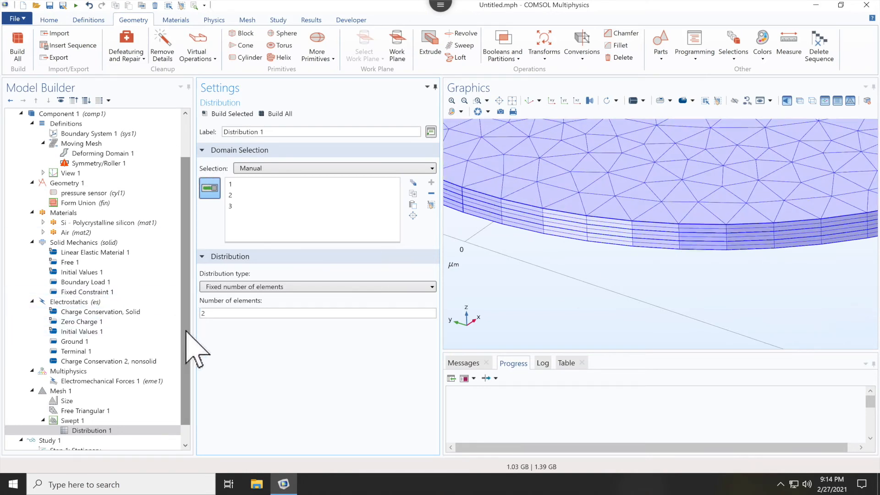
# Restore the default view of the disc and compute the Stationary step of Study 1
pyautogui.scroll(-1, 175, 399)
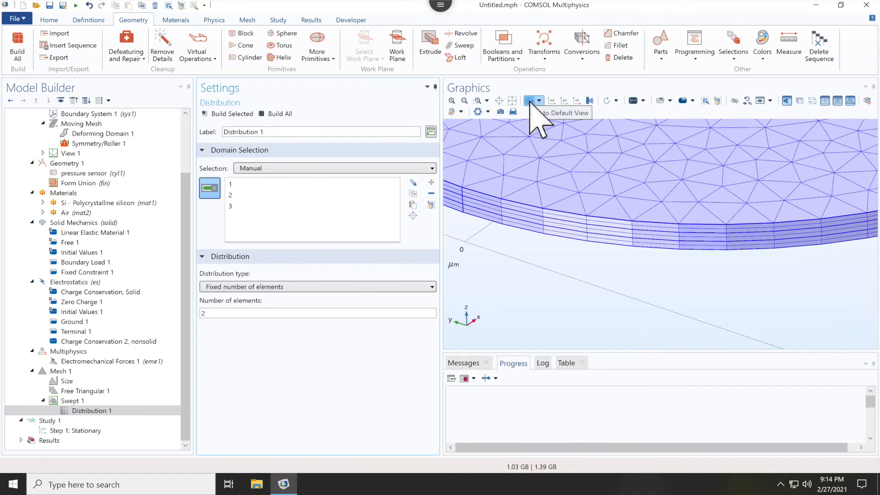
pyautogui.click(529, 100)
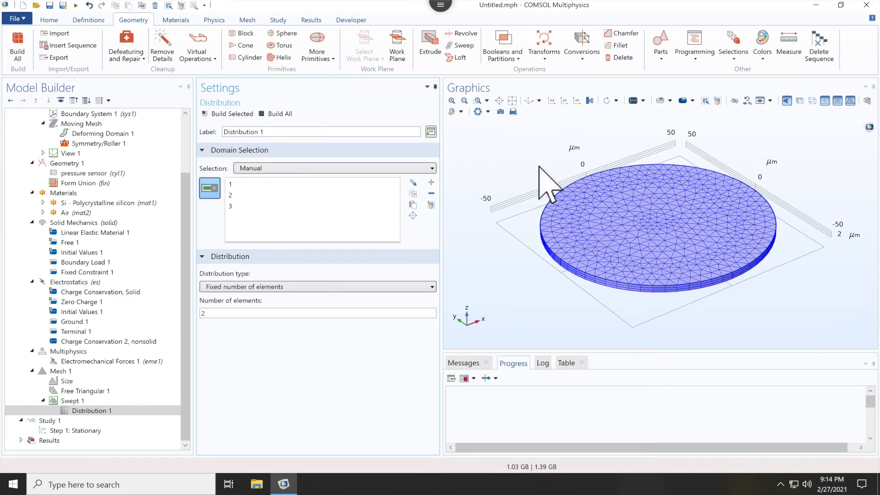
pyautogui.click(67, 420)
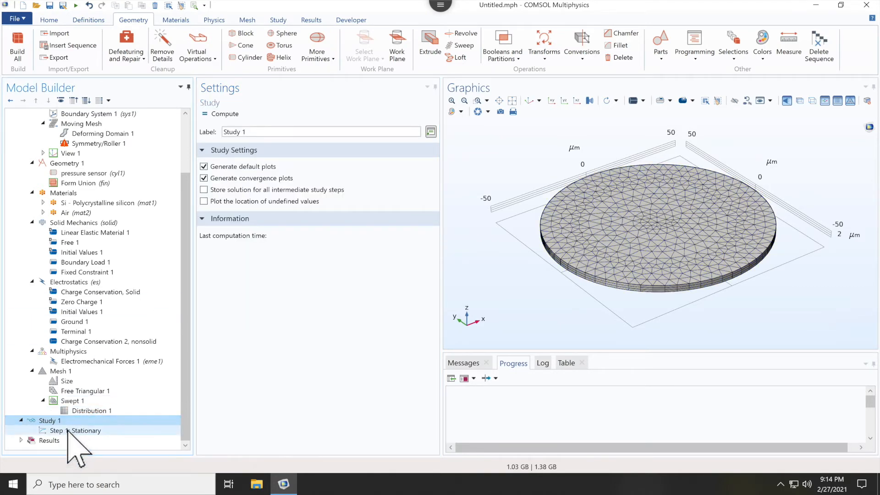
pyautogui.click(72, 430)
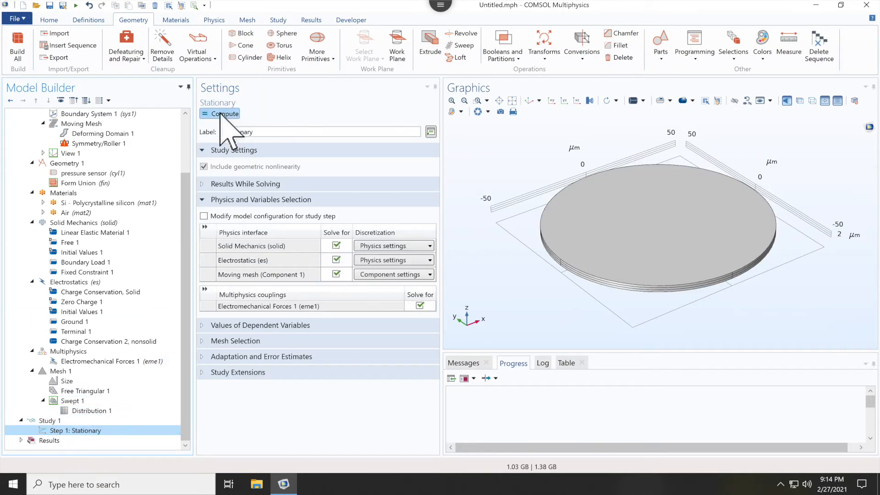
pyautogui.click(222, 114)
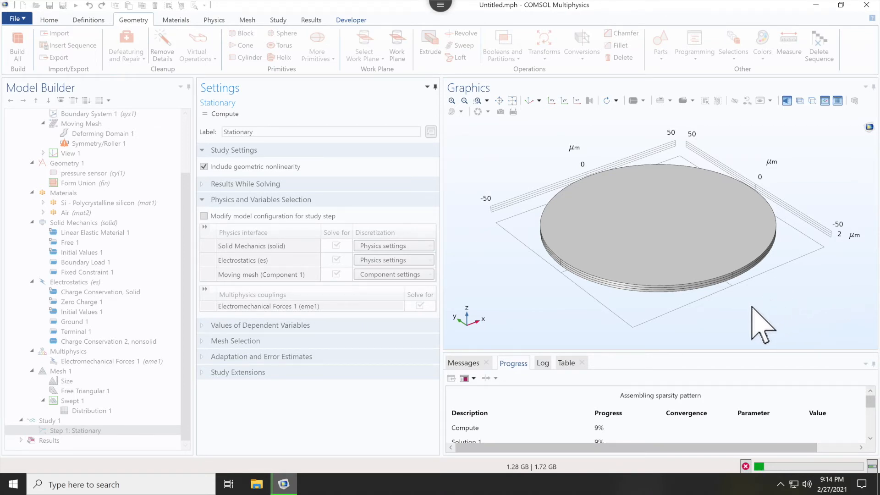
pyautogui.moveTo(371, 2)
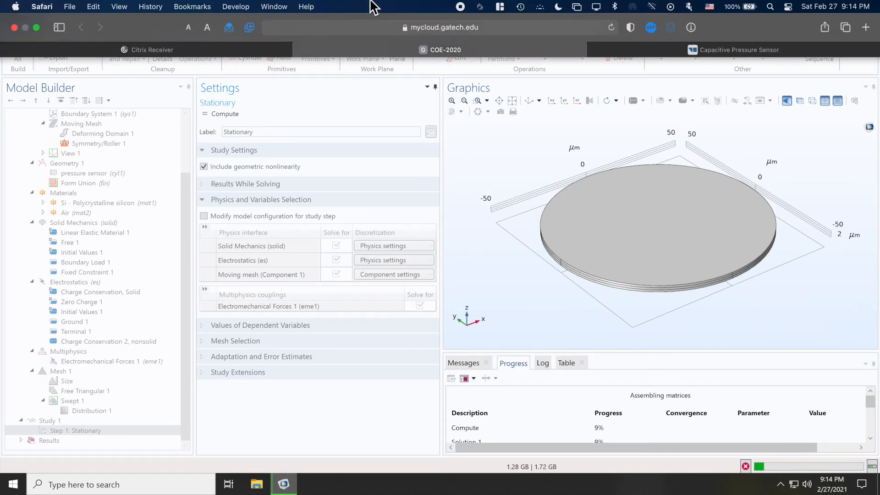
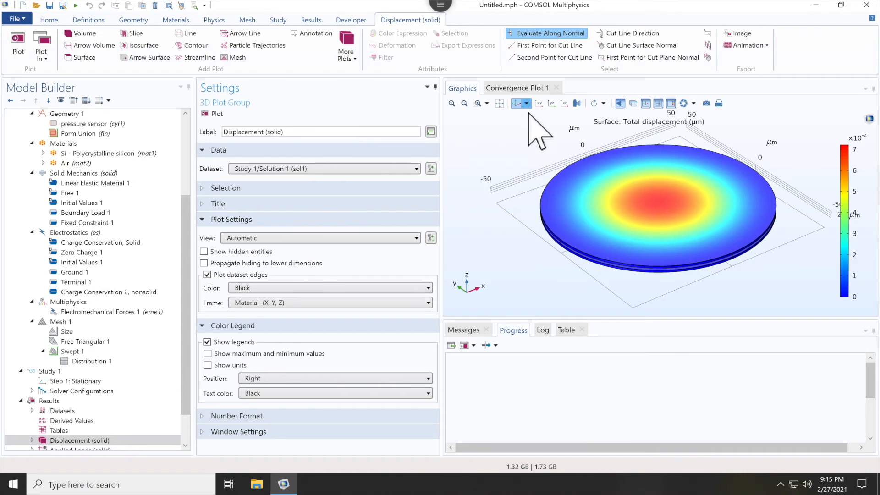
# View the Displacement (solid) plot group and open the settings of its Surface 1 plot
pyautogui.scroll(-2, 129, 380)
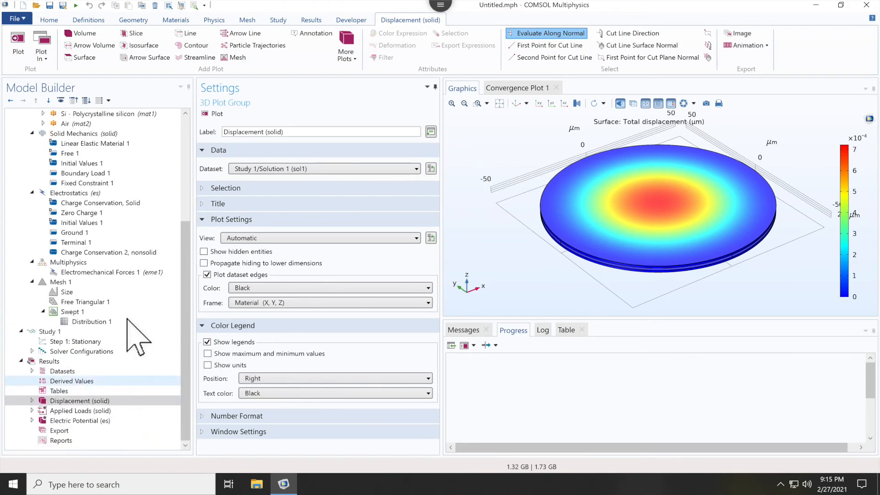
pyautogui.click(60, 401)
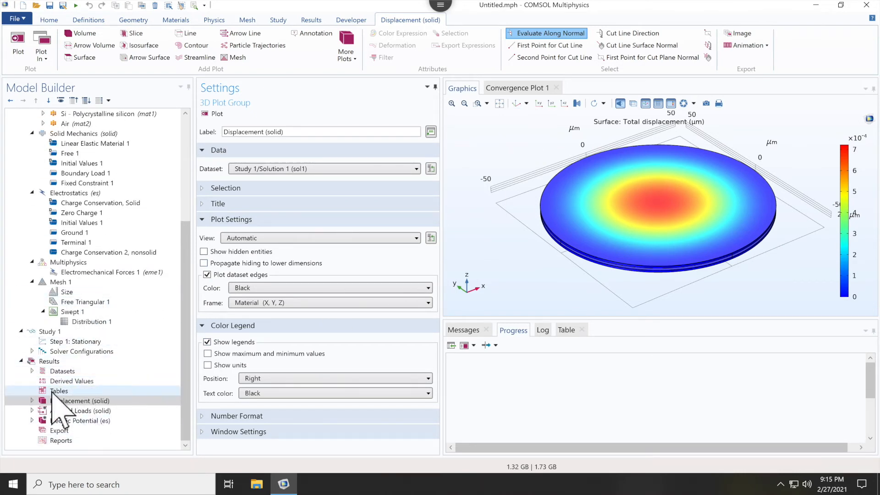
pyautogui.click(513, 33)
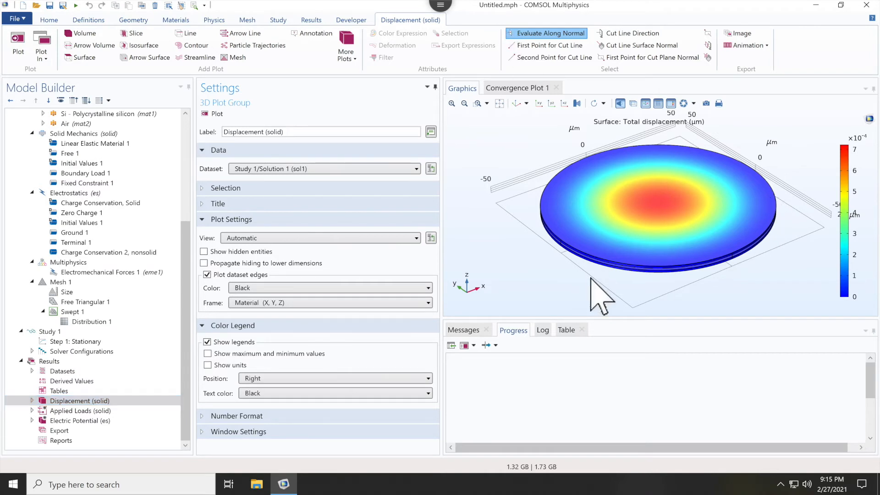
pyautogui.click(55, 401)
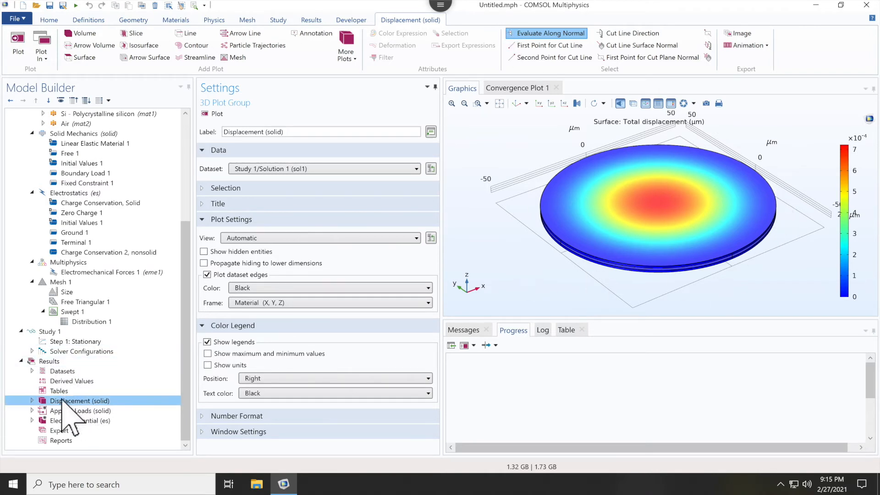
pyautogui.click(32, 401)
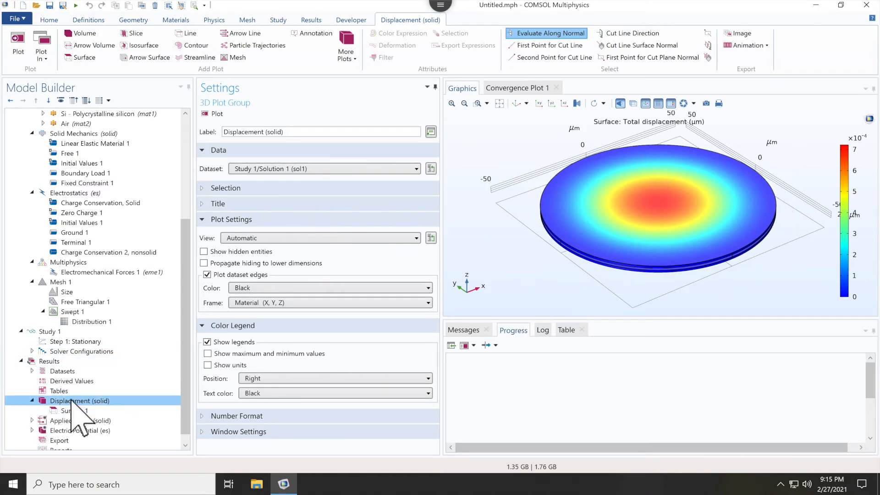
pyautogui.click(83, 410)
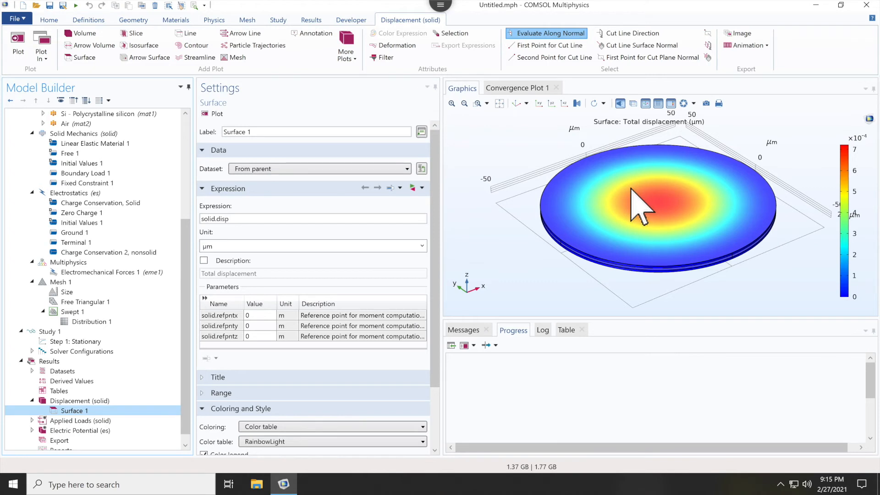
# Browse the expressions available for Surface 1, examining the strain and stress quantities under Solid Mechanics
pyautogui.moveTo(255, 219); pyautogui.dragTo(196, 212)
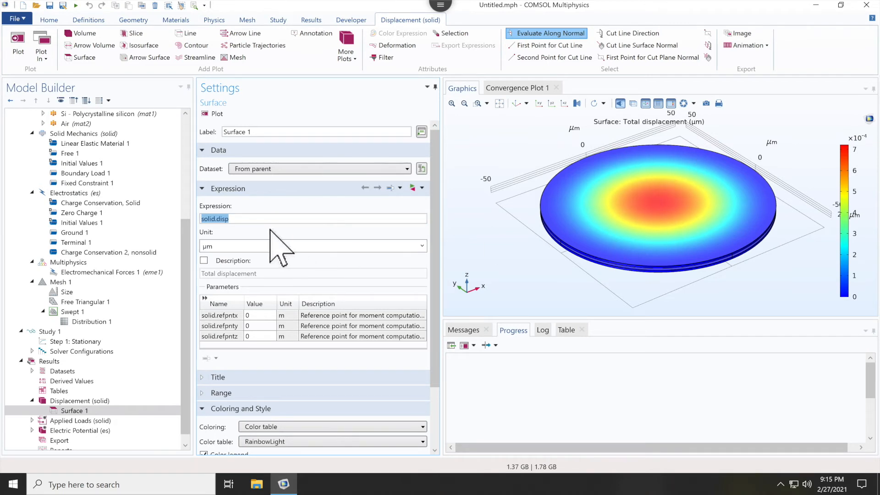
pyautogui.click(421, 188)
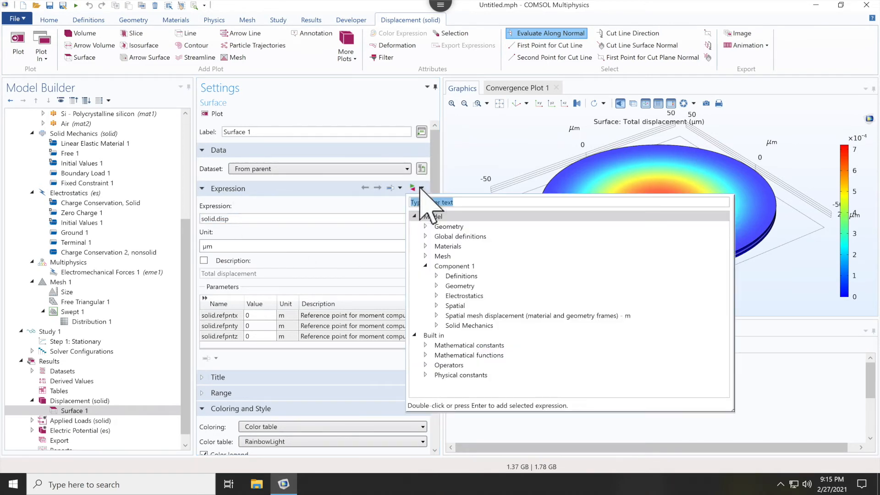
pyautogui.click(421, 187)
pyautogui.click(421, 188)
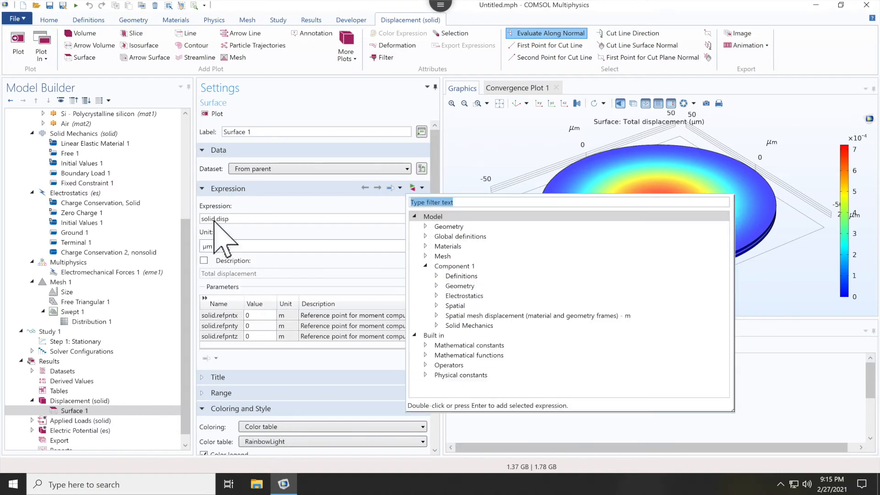
pyautogui.click(260, 216)
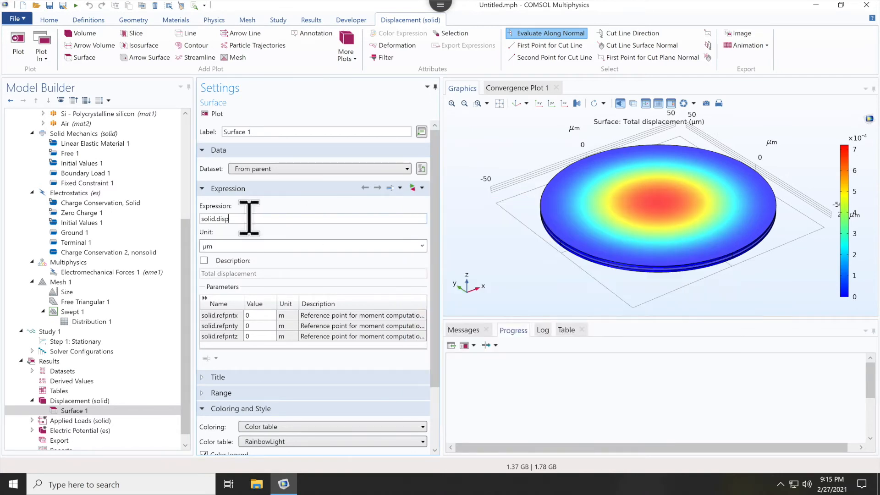
pyautogui.click(418, 188)
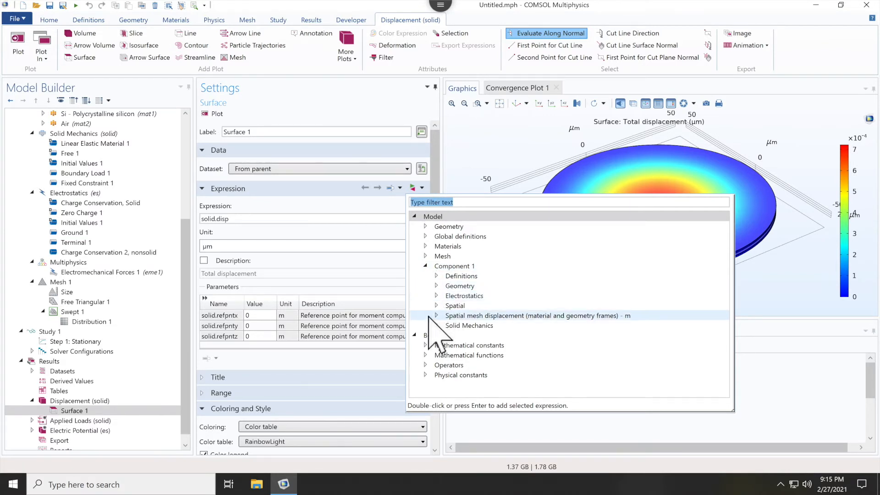
pyautogui.click(436, 326)
pyautogui.scroll(-2, 477, 348)
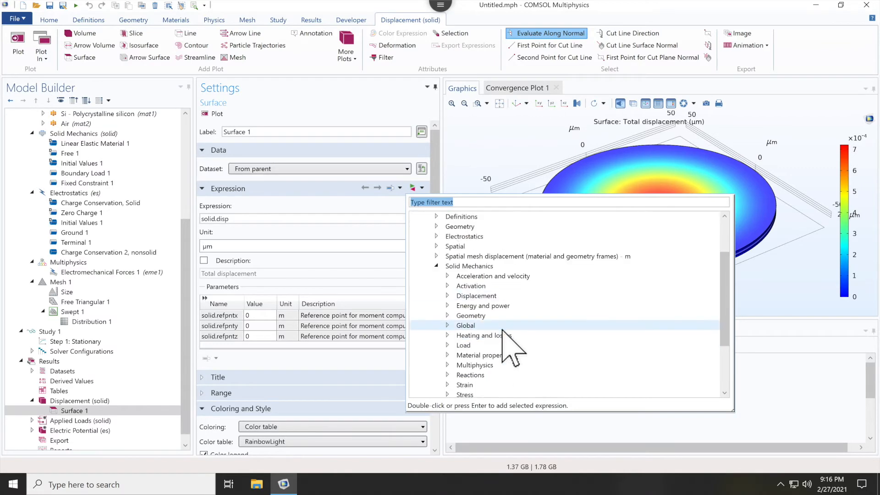
pyautogui.click(448, 384)
pyautogui.scroll(-4, 527, 376)
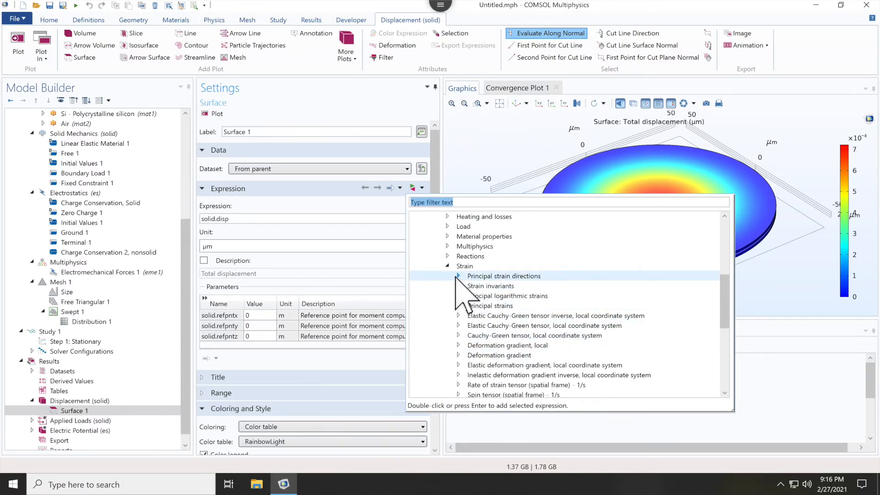
pyautogui.scroll(-6, 458, 275)
pyautogui.click(447, 335)
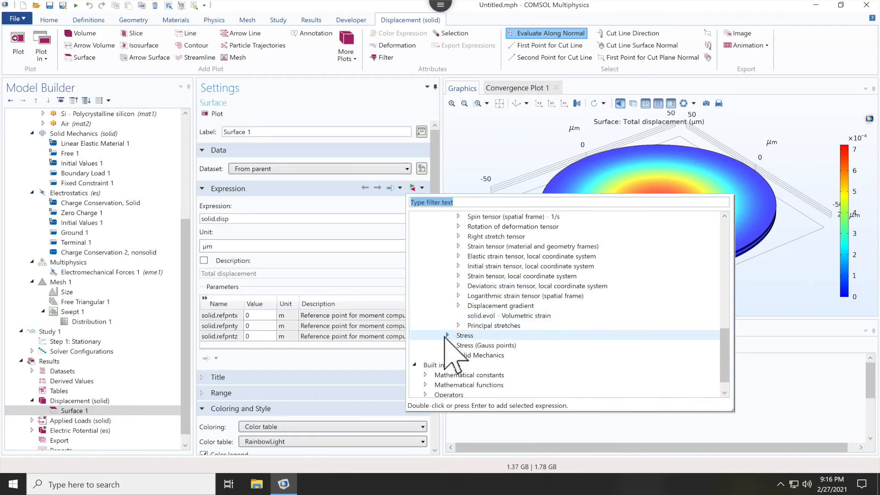
pyautogui.scroll(10, 550, 339)
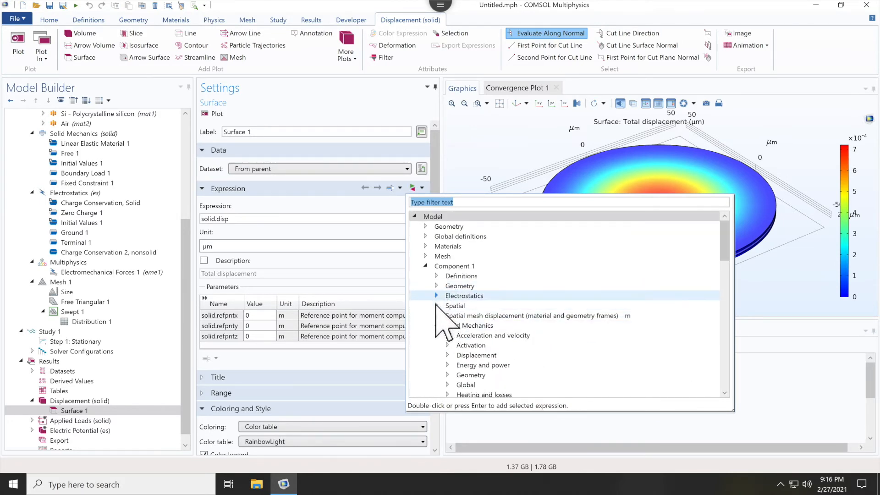
# Plot the Electrostatics electric potential V on Surface 1 and inspect it across the layers at the disc's edge
pyautogui.click(436, 296)
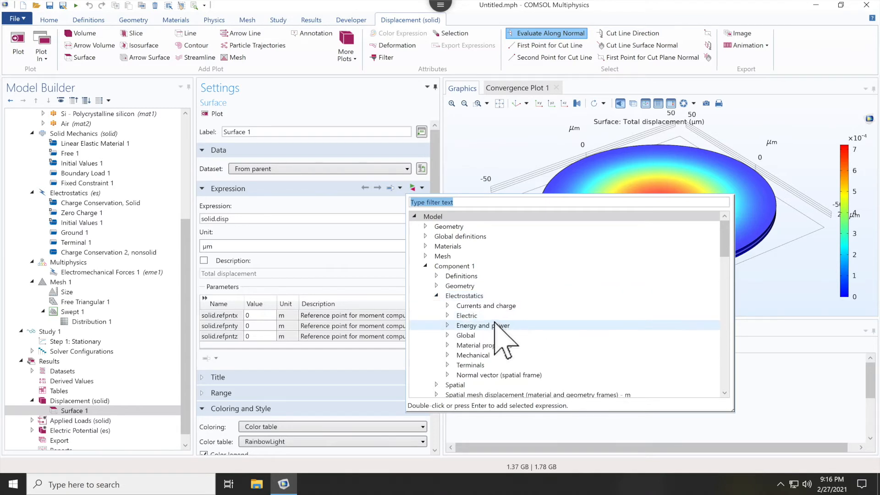
pyautogui.click(447, 316)
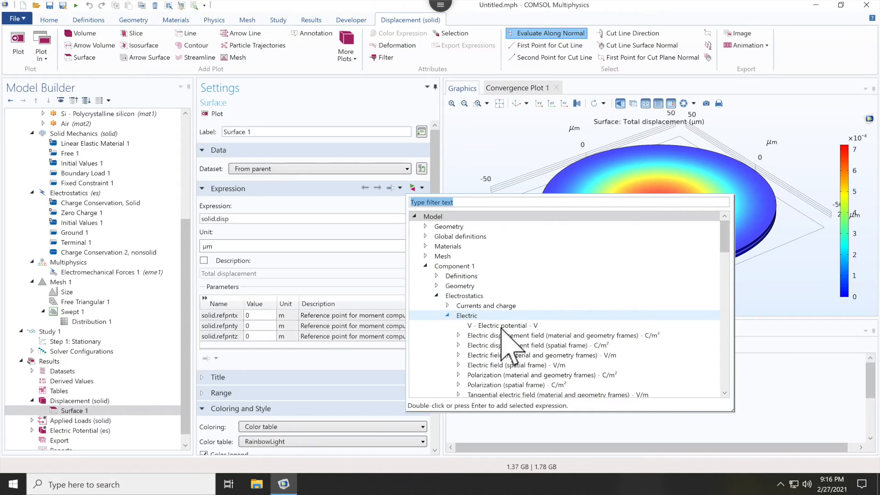
pyautogui.click(501, 326)
pyautogui.doubleClick(500, 327)
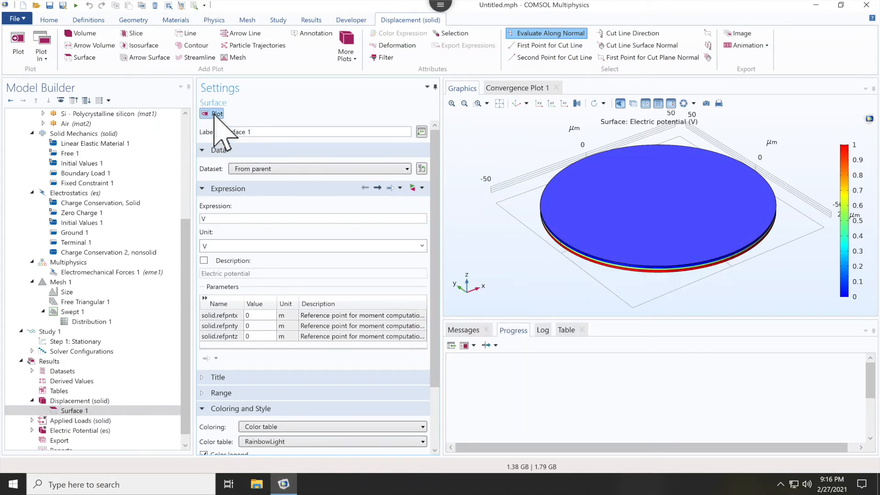
pyautogui.click(477, 103)
pyautogui.moveTo(563, 209); pyautogui.dragTo(660, 305)
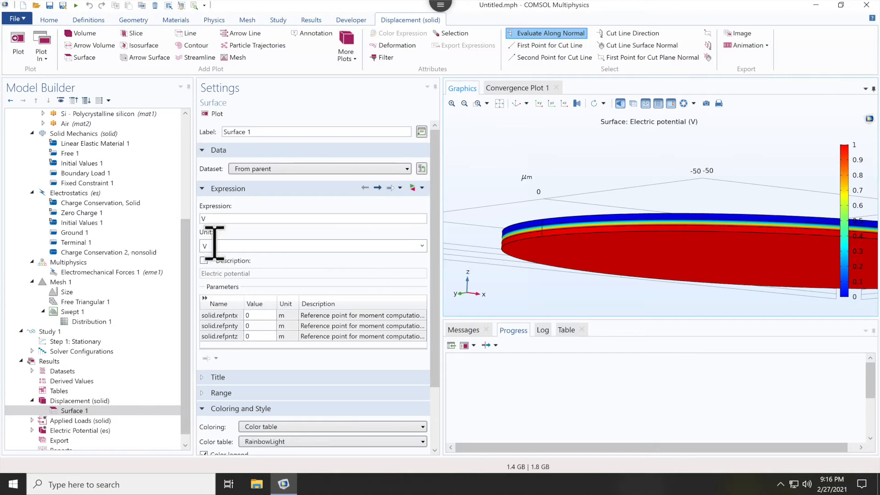
# Set the Surface 1 expression back to solid.disp, replot it, and inspect the displacement at the disc's center
pyautogui.doubleClick(254, 219)
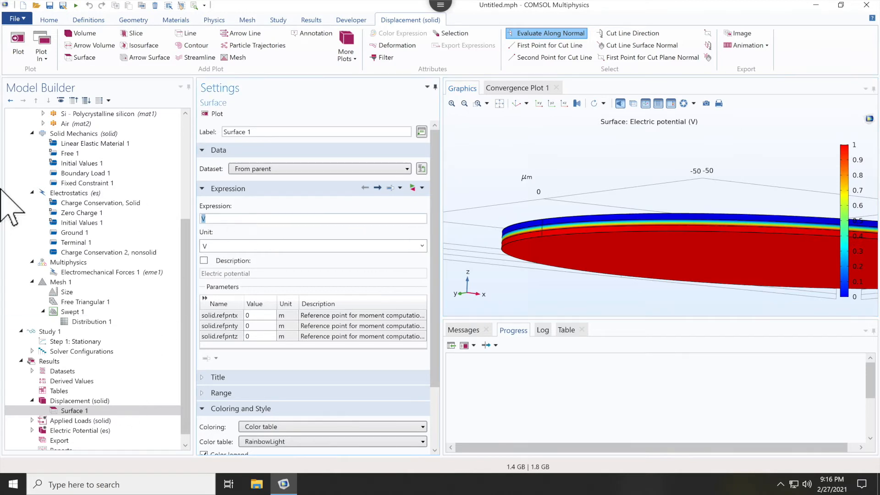
pyautogui.write('solid')
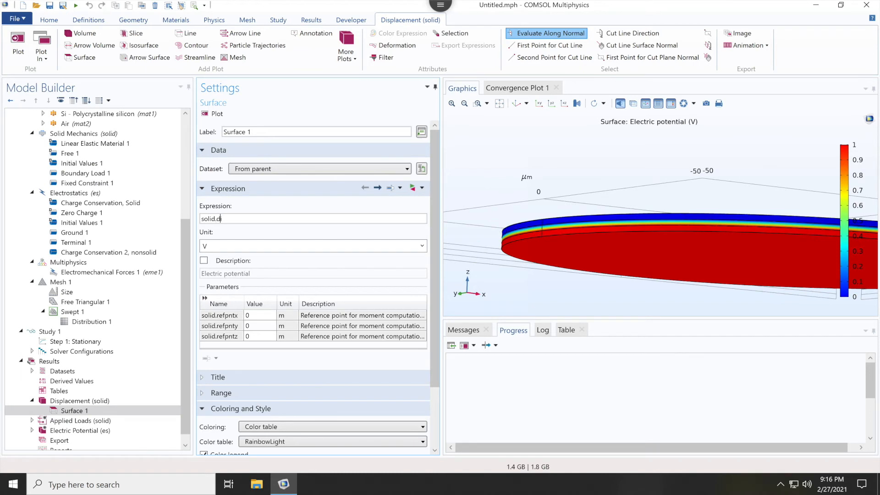
pyautogui.write('.disp')
pyautogui.press('Tab')
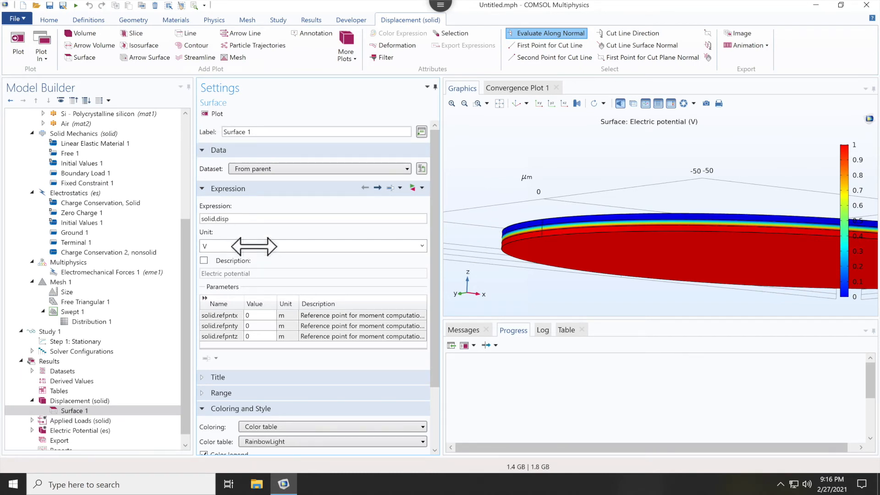
pyautogui.click(215, 113)
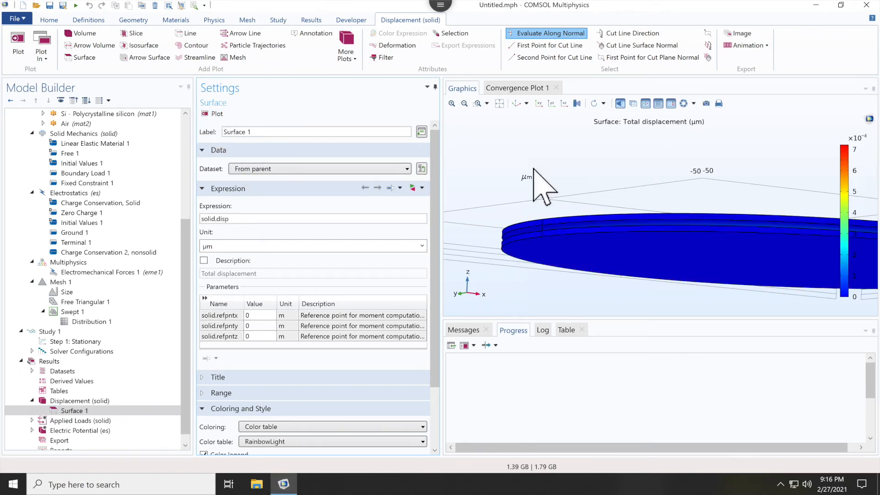
pyautogui.click(516, 104)
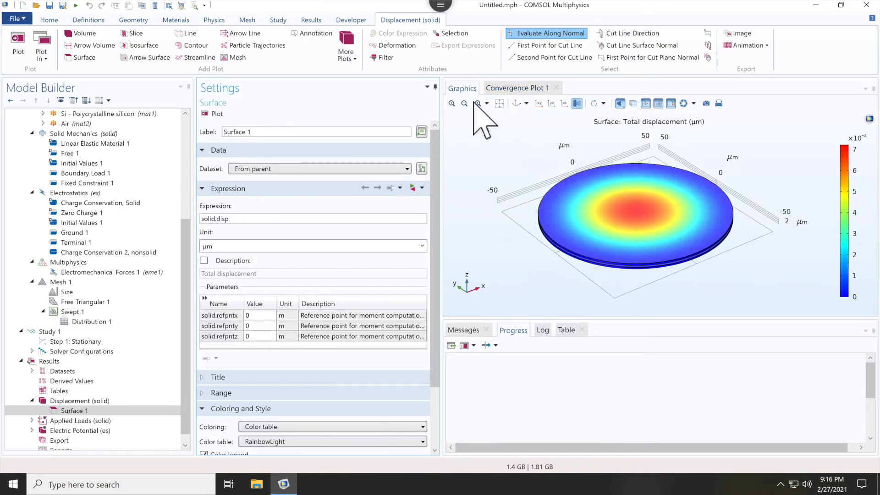
pyautogui.moveTo(589, 180); pyautogui.dragTo(668, 254)
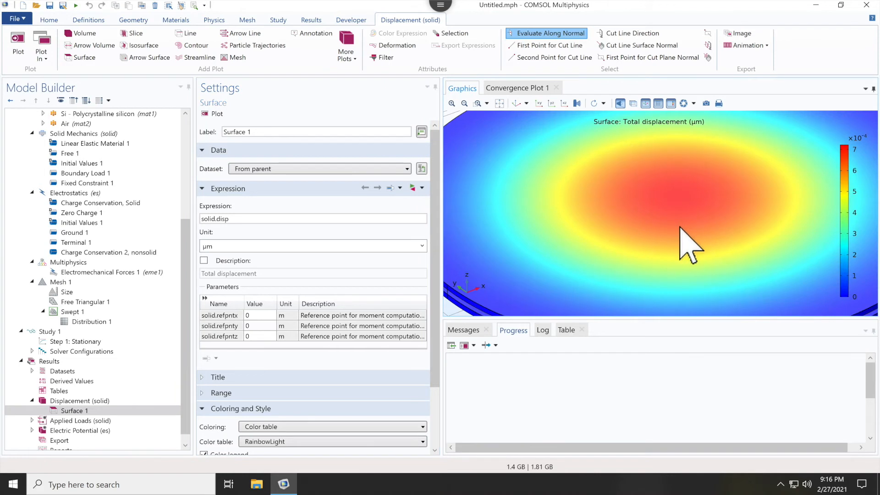
pyautogui.click(516, 102)
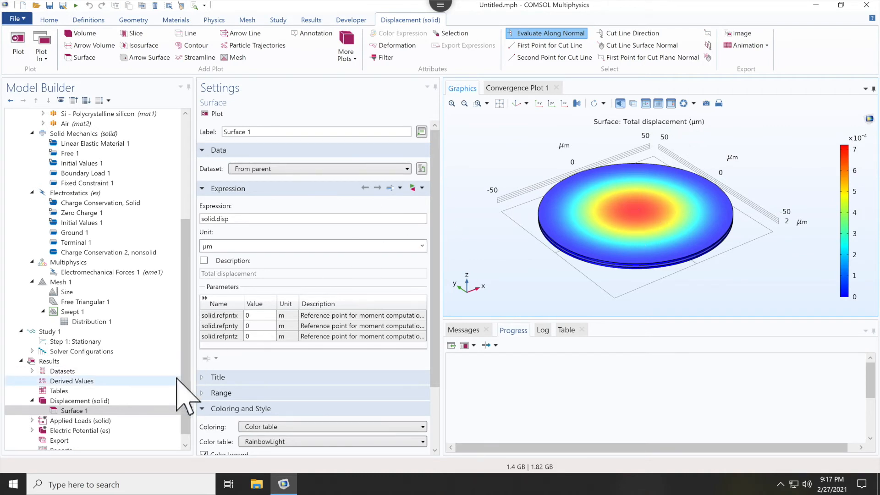
# Define a global parameter top_pressure with the expression 100 in Parameters 1
pyautogui.scroll(-1, 187, 385)
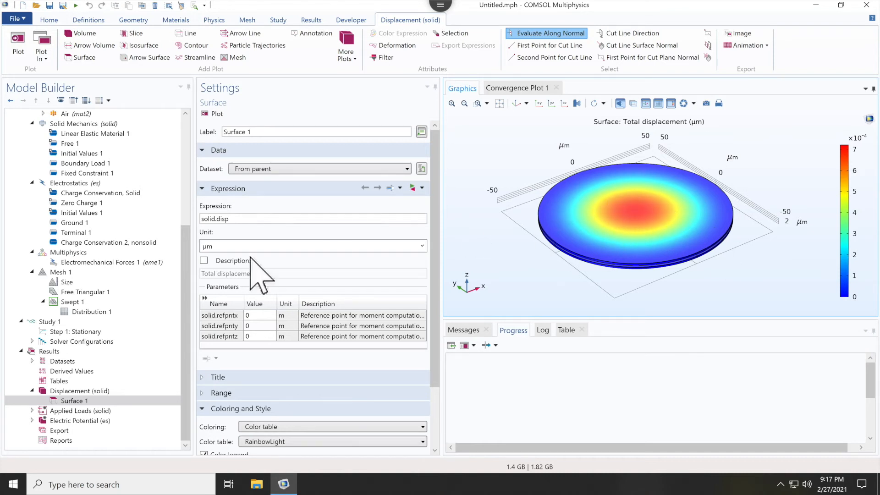
pyautogui.scroll(2, 189, 268)
pyautogui.moveTo(186, 262); pyautogui.dragTo(189, 175)
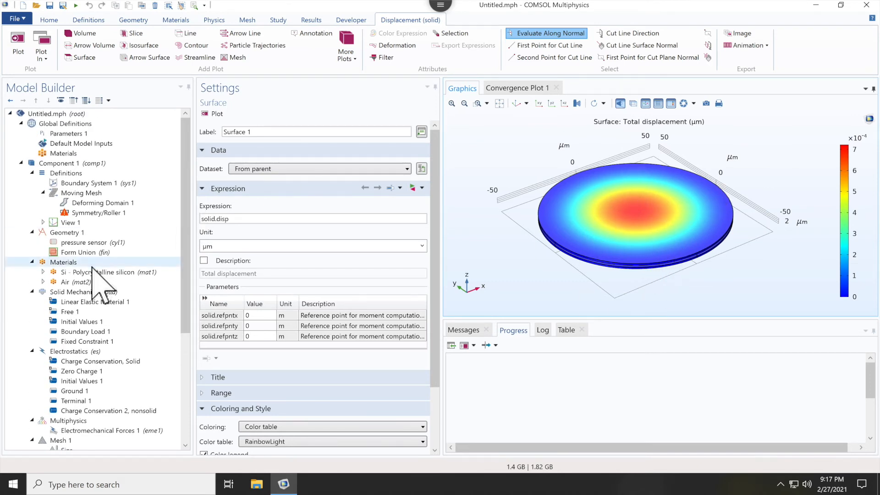
pyautogui.click(85, 332)
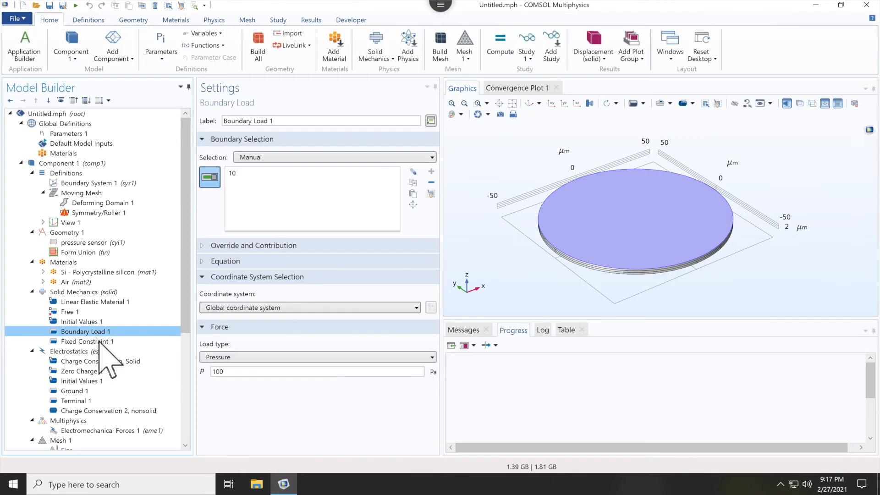
pyautogui.doubleClick(228, 371)
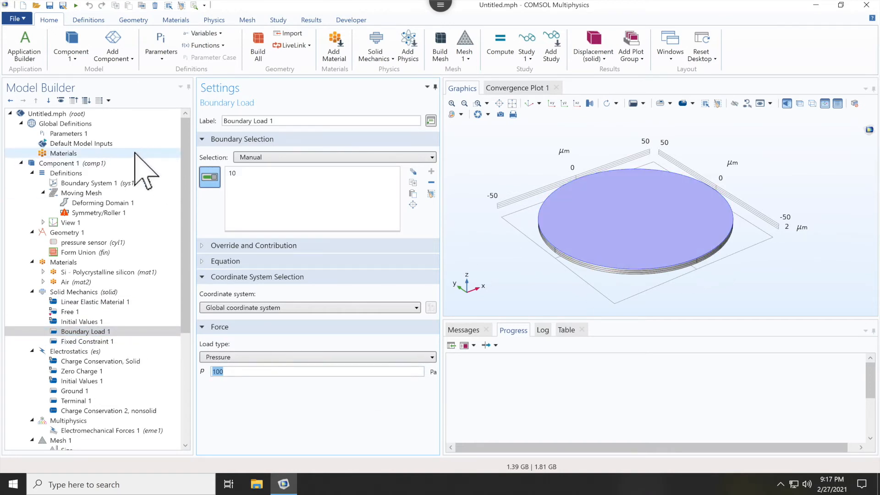
pyautogui.click(64, 133)
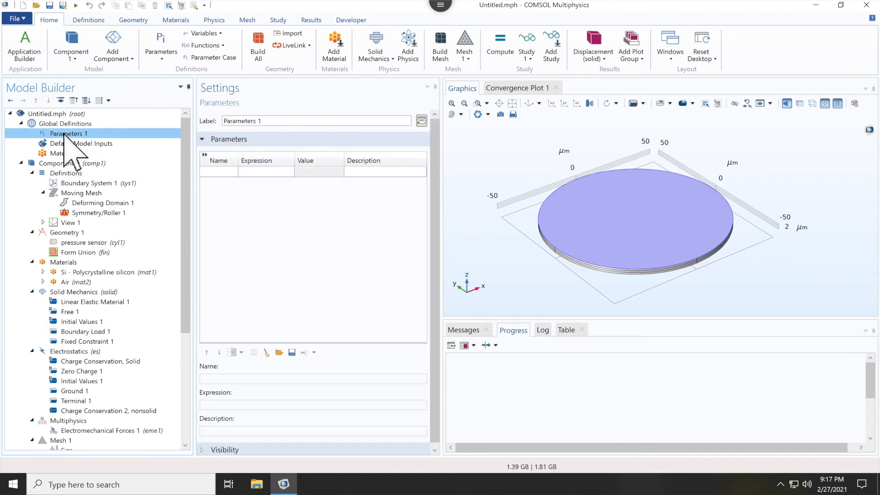
pyautogui.click(216, 172)
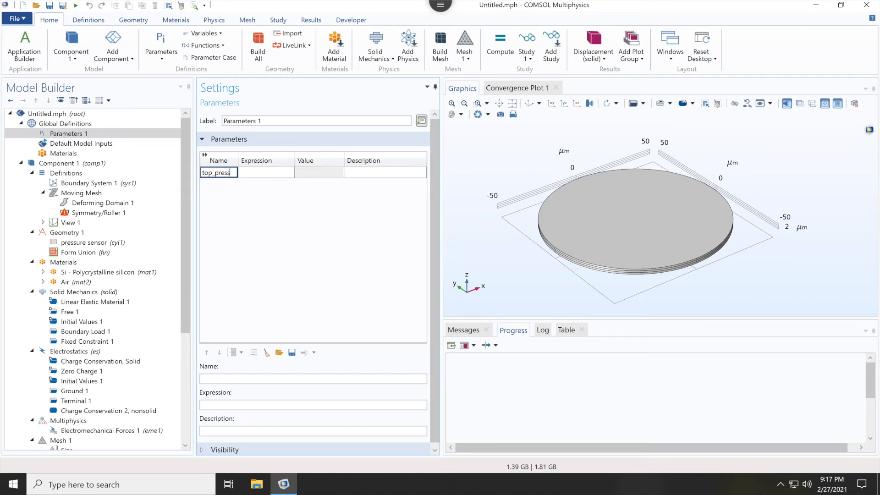
pyautogui.click(264, 173)
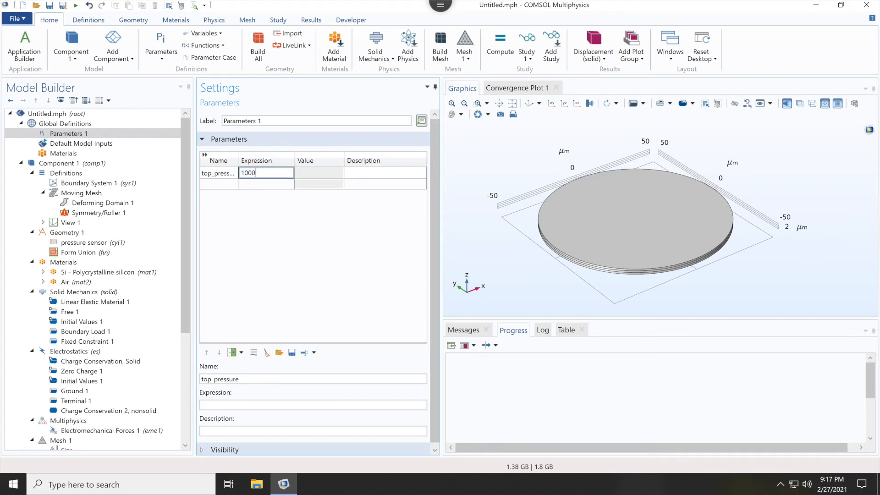
pyautogui.press('Return')
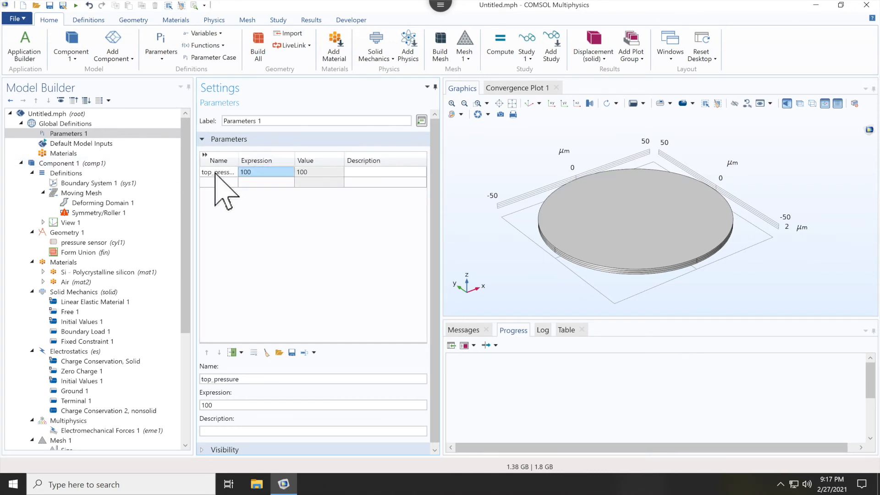
# Set the pressure of Boundary Load 1 to the parameter top_pressure
pyautogui.click(89, 342)
pyautogui.click(80, 332)
pyautogui.click(242, 372)
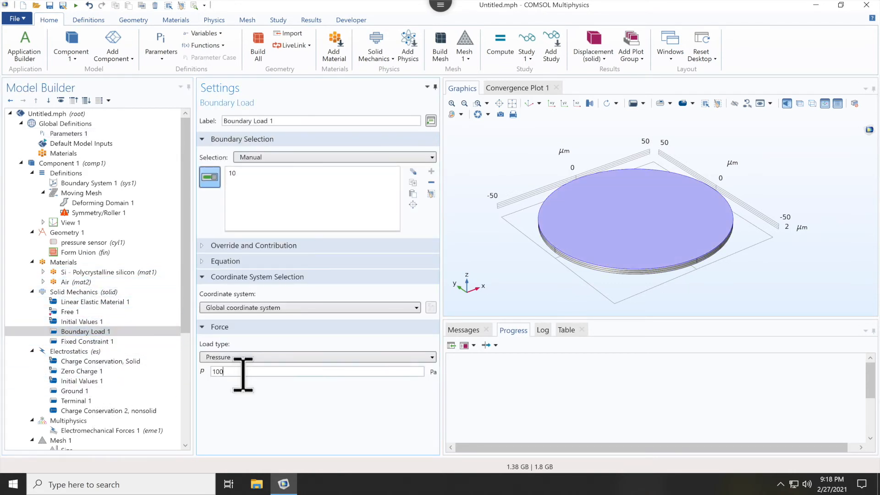
pyautogui.moveTo(213, 372); pyautogui.dragTo(250, 374)
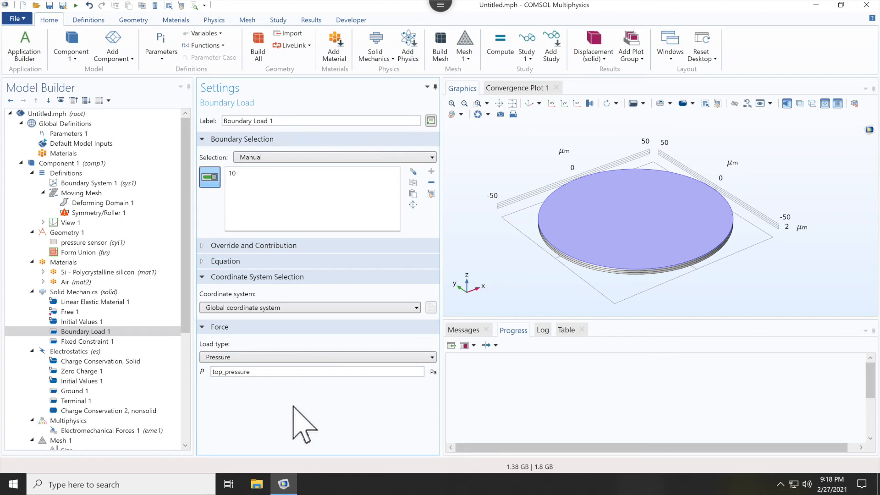
# Add a Parametric Sweep to Study 1
pyautogui.scroll(-1, 10, 348)
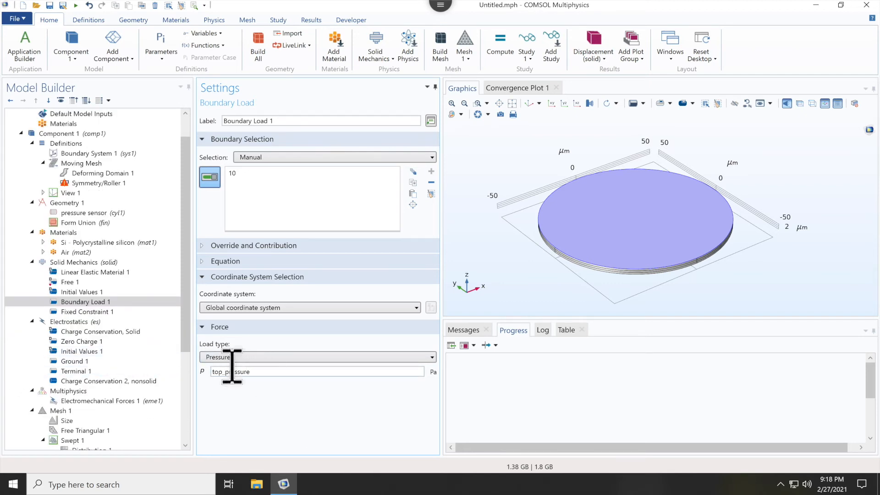
pyautogui.scroll(-2, 95, 347)
pyautogui.scroll(-1, 95, 347)
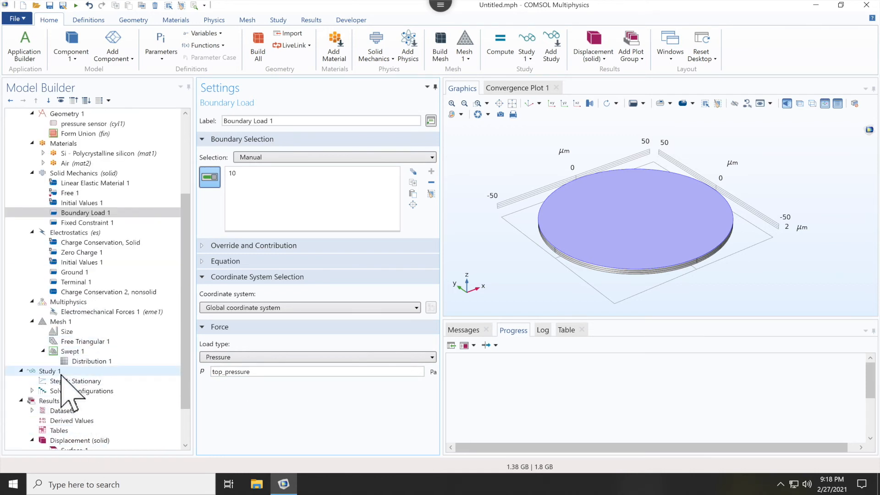
pyautogui.click(48, 371)
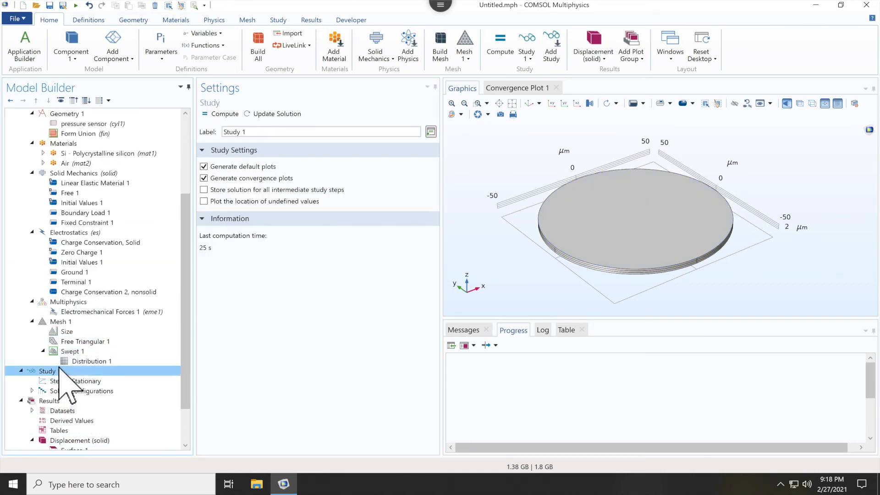
pyautogui.rightClick(59, 371)
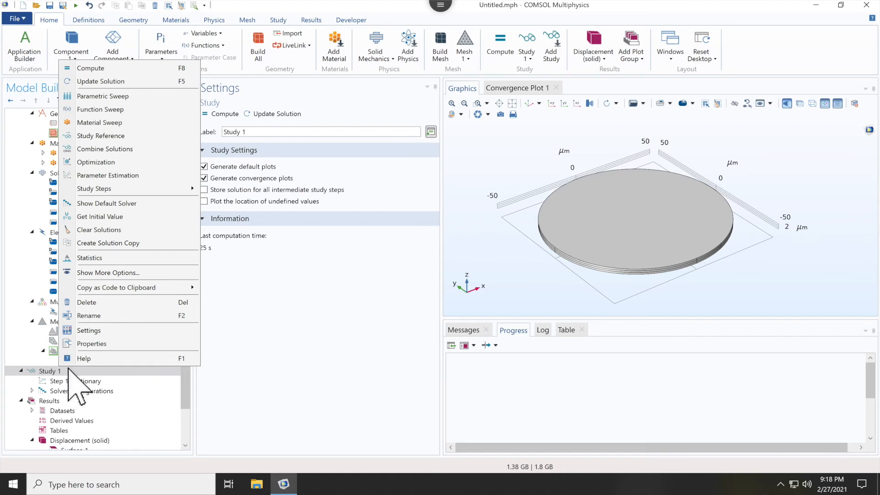
pyautogui.click(118, 97)
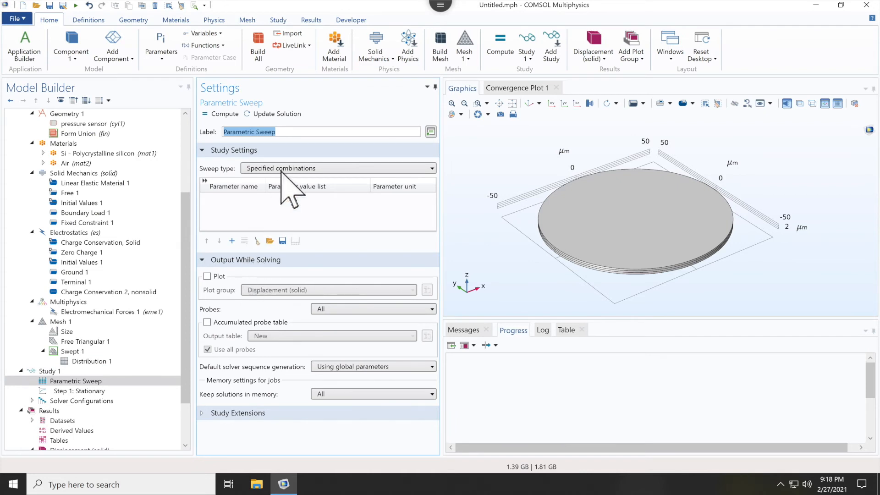
# Add top_pressure as the swept parameter of the Parametric Sweep
pyautogui.click(232, 241)
pyautogui.click(254, 200)
pyautogui.click(257, 201)
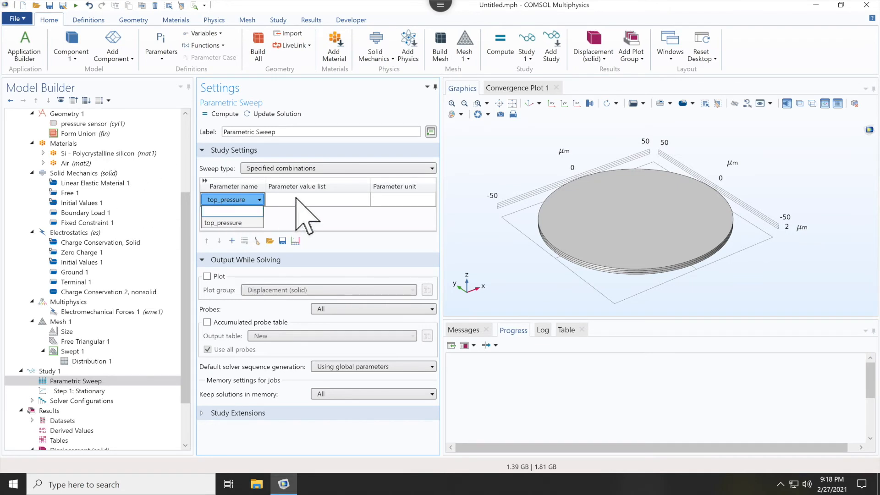
# Fill the top_pressure value list with a stepped range starting at 100, step 100, stopping at 1000
pyautogui.click(300, 204)
pyautogui.click(298, 202)
pyautogui.click(298, 202)
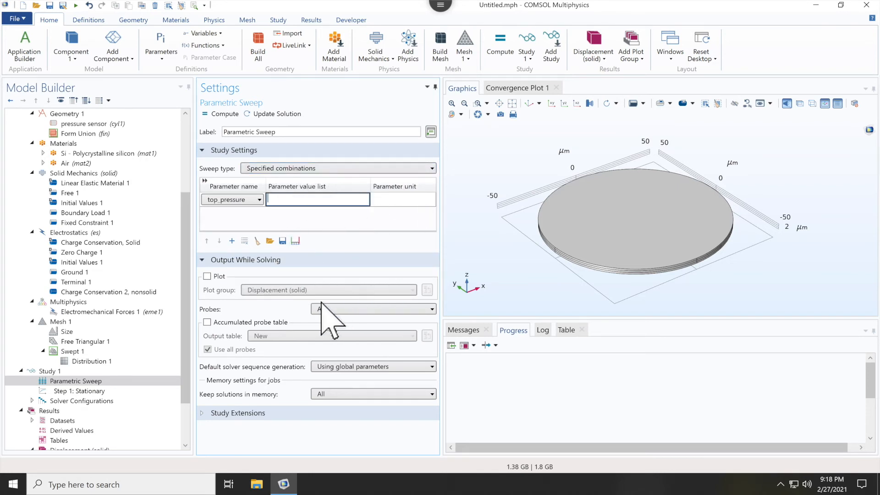
pyautogui.click(295, 240)
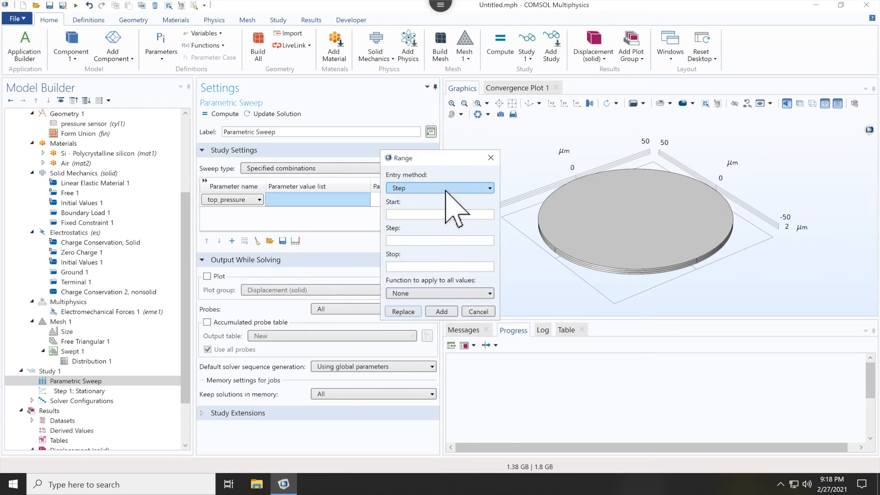
pyautogui.click(422, 188)
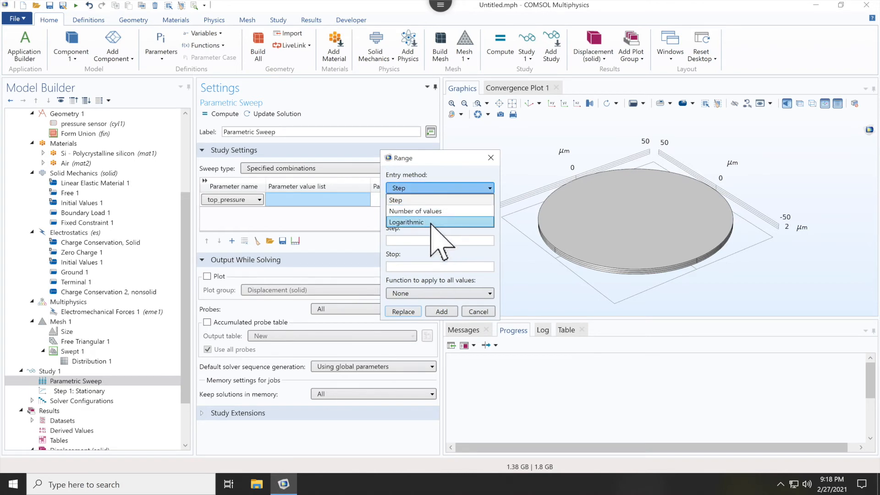
pyautogui.click(424, 200)
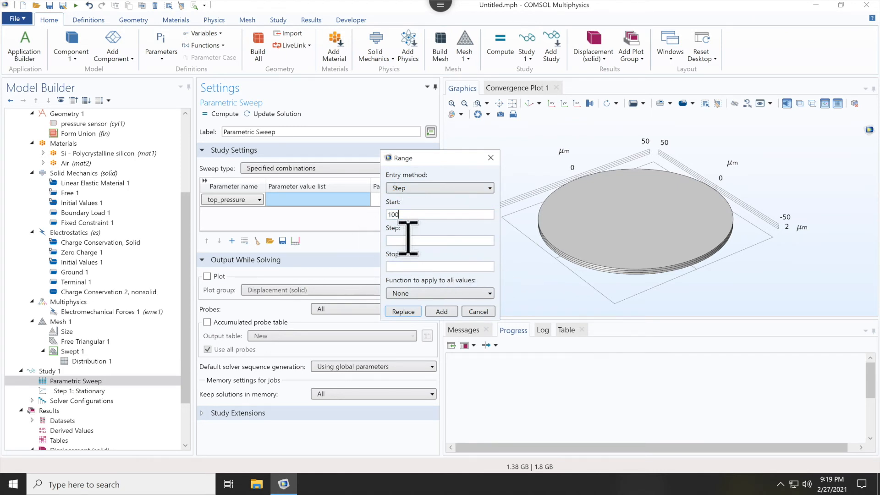
pyautogui.click(415, 240)
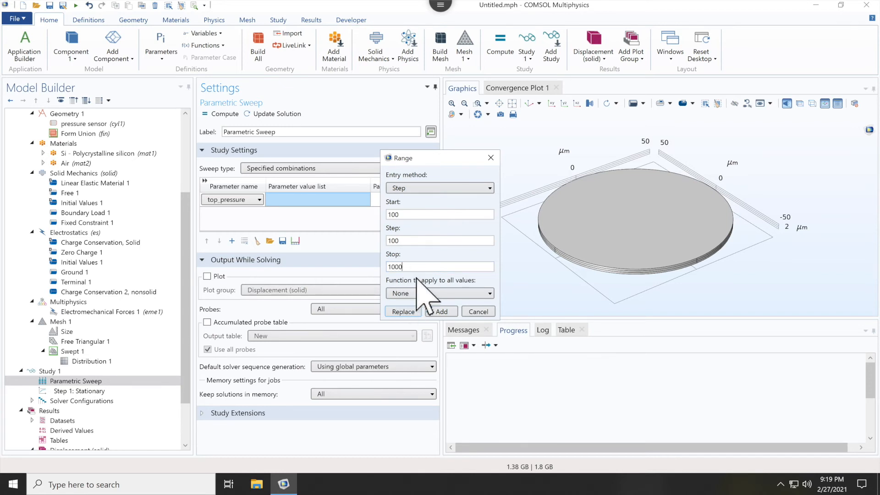
pyautogui.click(442, 311)
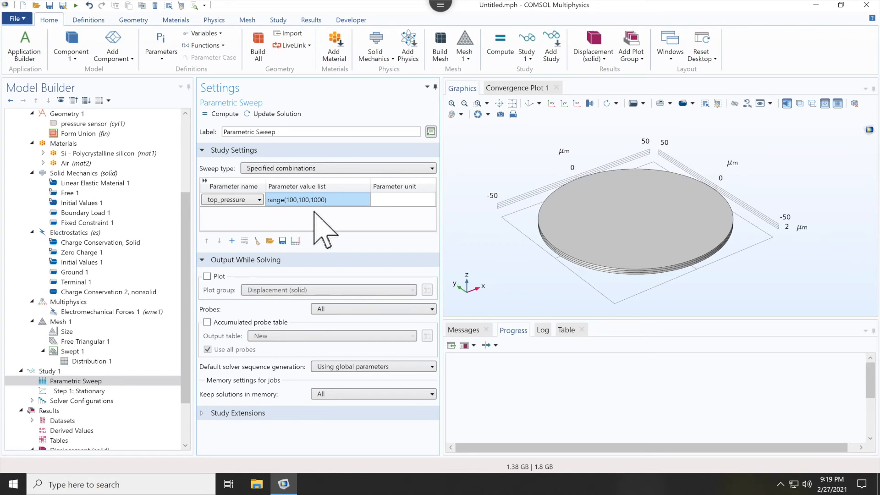
# Compute Study 1 with the parametric sweep and check the solver progress
pyautogui.click(61, 383)
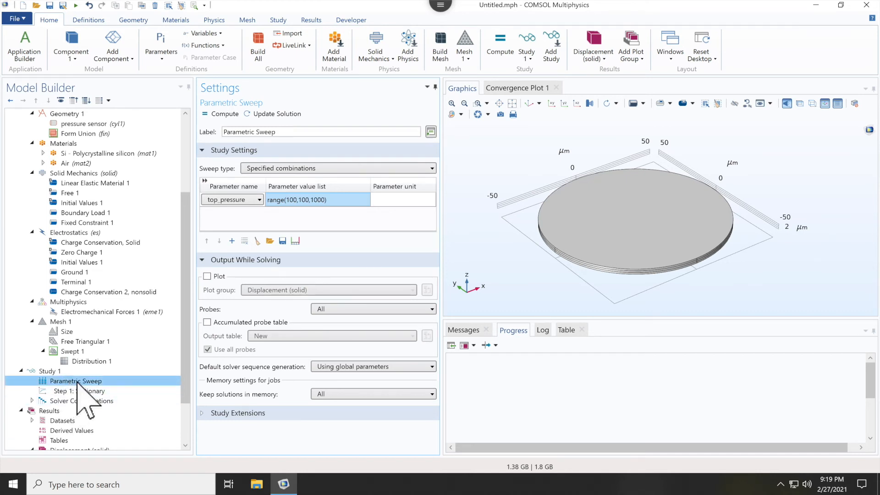
pyautogui.click(112, 381)
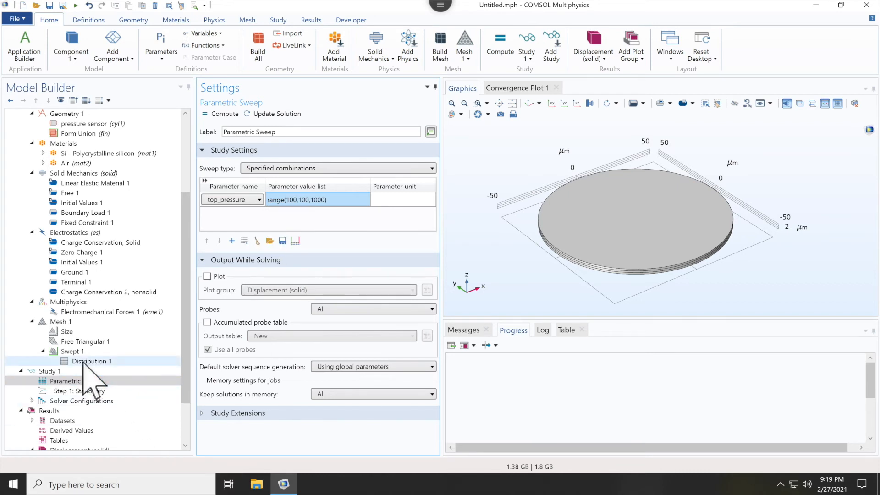
pyautogui.click(74, 371)
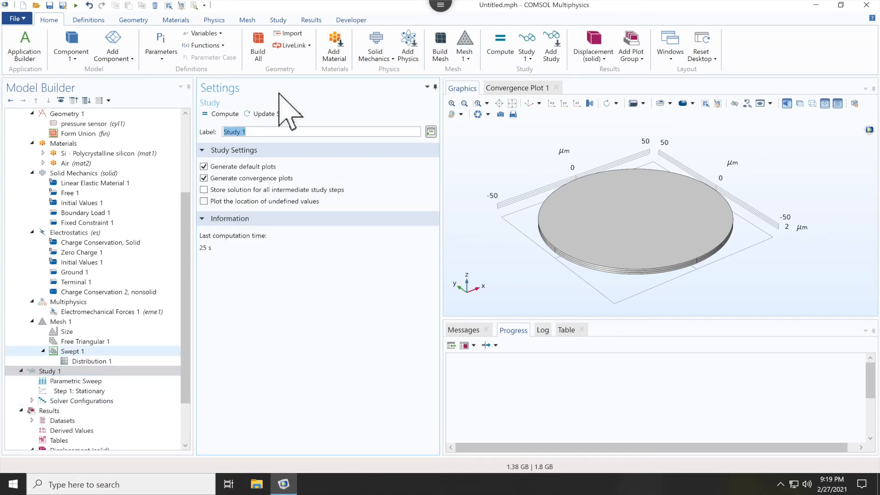
pyautogui.click(229, 114)
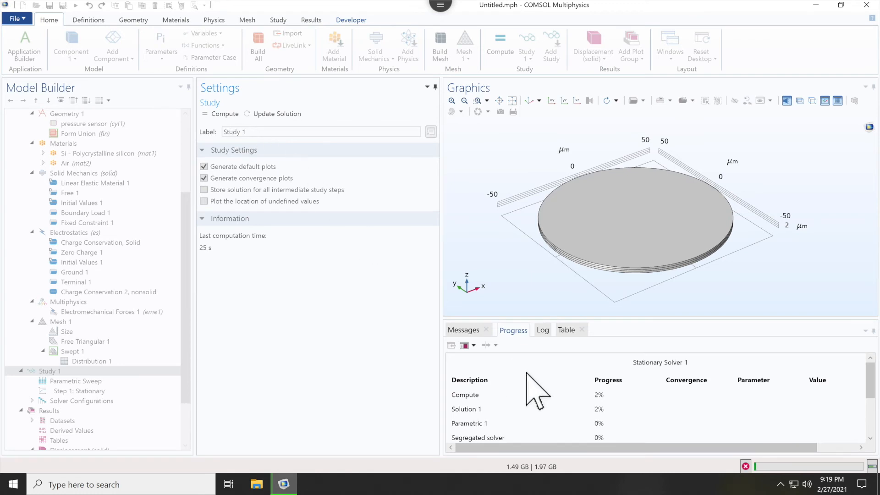
pyautogui.moveTo(866, 367); pyautogui.dragTo(858, 386)
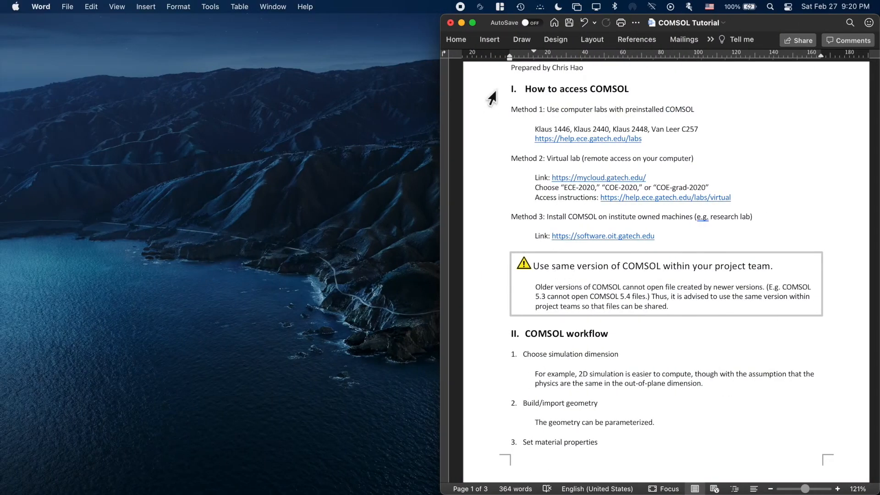
pyautogui.moveTo(818, 34); pyautogui.dragTo(879, 41)
pyautogui.hotkey('ctrl', 'Right')
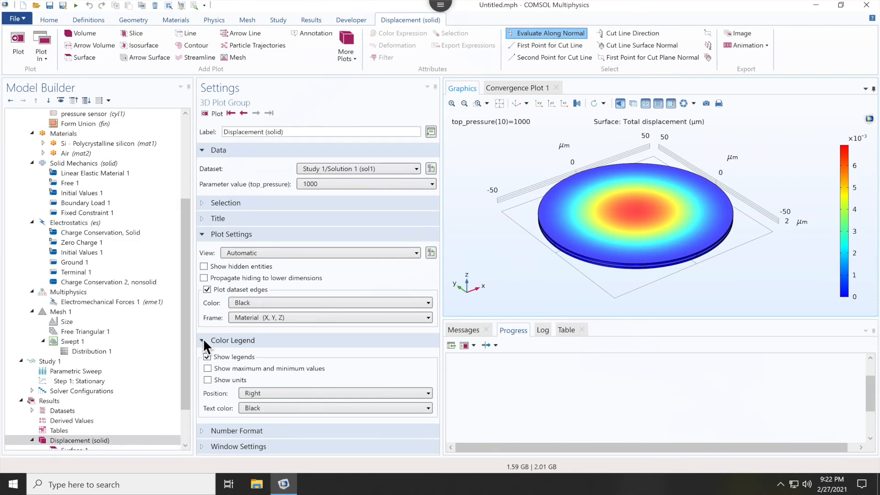
# Show the Displacement (solid) plot for the first top_pressure value, 100, and review the available parameter values
pyautogui.scroll(-2, 115, 345)
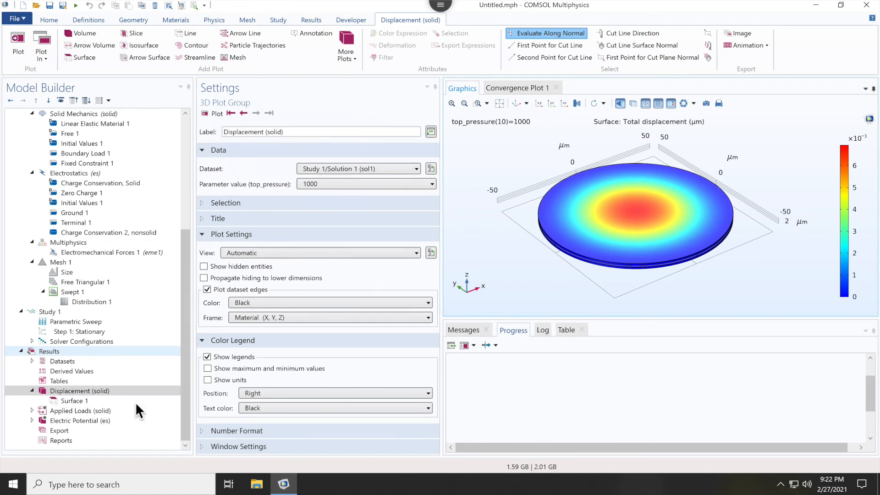
pyautogui.click(243, 113)
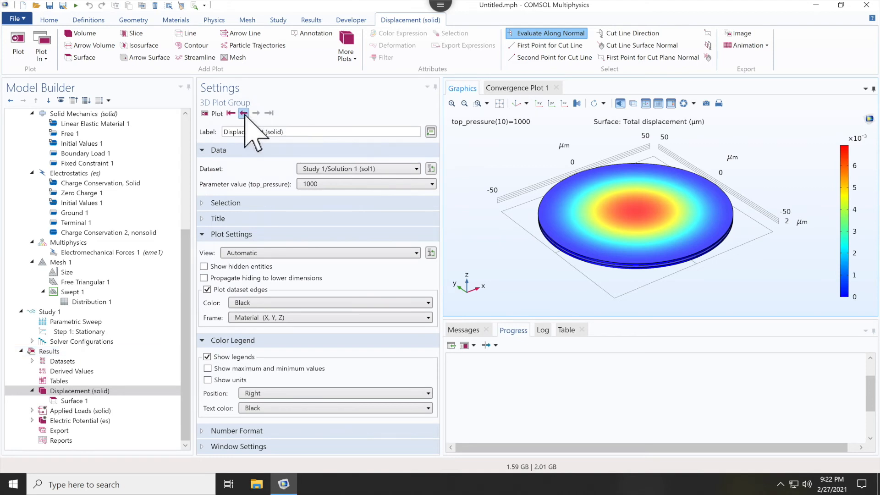
pyautogui.click(230, 112)
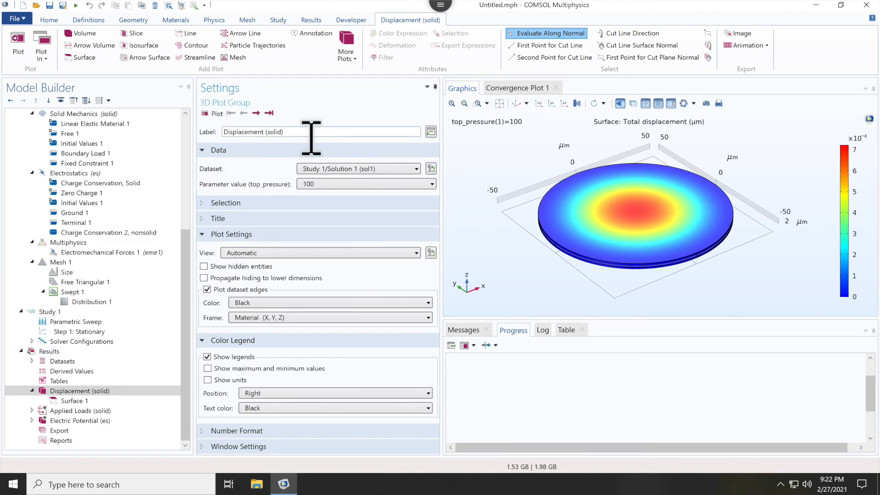
pyautogui.click(306, 183)
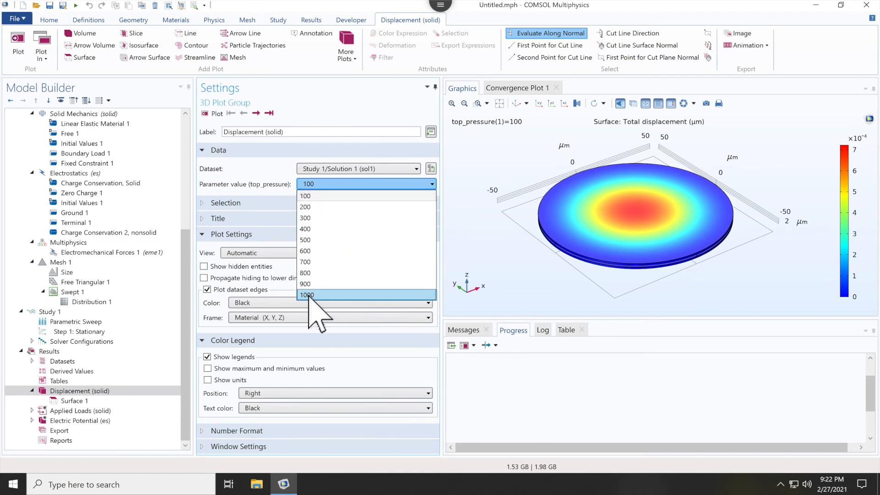
pyautogui.click(264, 186)
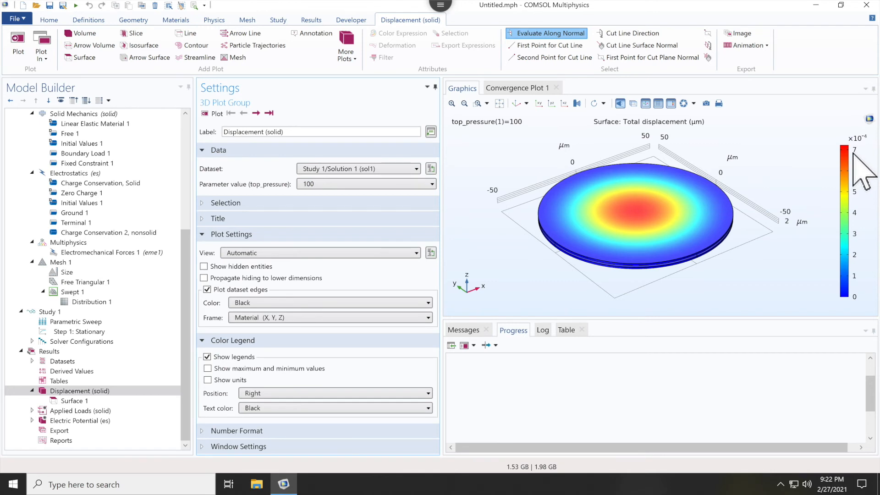
# Advance the displacement plot through each top_pressure solution from 100 up to 1000, comparing the displacement scale
pyautogui.click(256, 112)
pyautogui.click(256, 113)
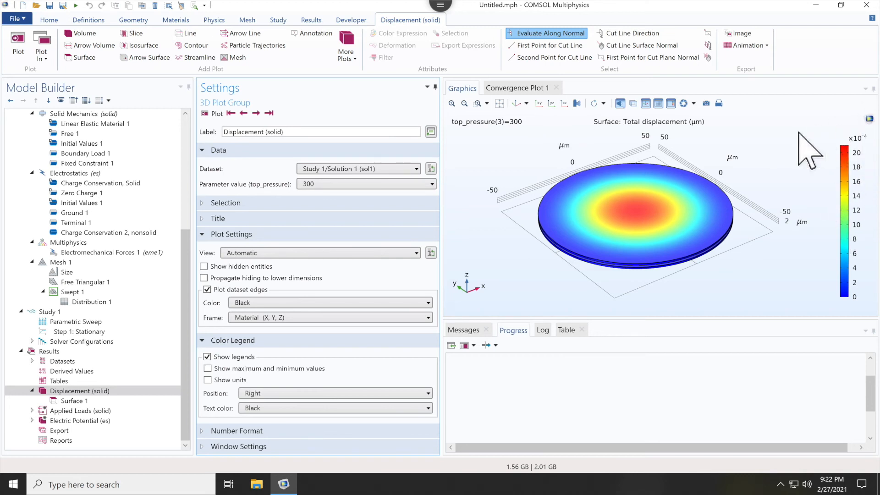
pyautogui.click(255, 113)
pyautogui.click(256, 113)
pyautogui.click(256, 113)
pyautogui.click(256, 113)
pyautogui.click(256, 113)
pyautogui.click(256, 113)
pyautogui.click(256, 113)
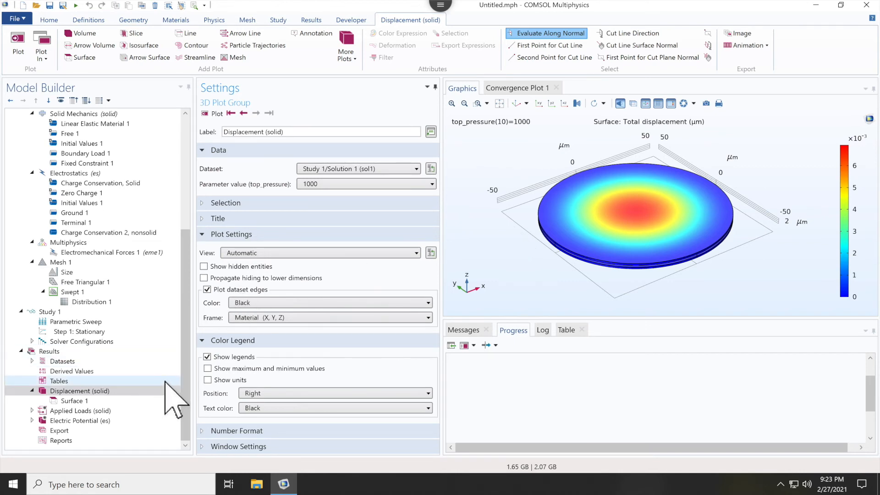
# Add a Surface Maximum evaluation under Derived Values
pyautogui.scroll(3, 184, 387)
pyautogui.scroll(-3, 184, 362)
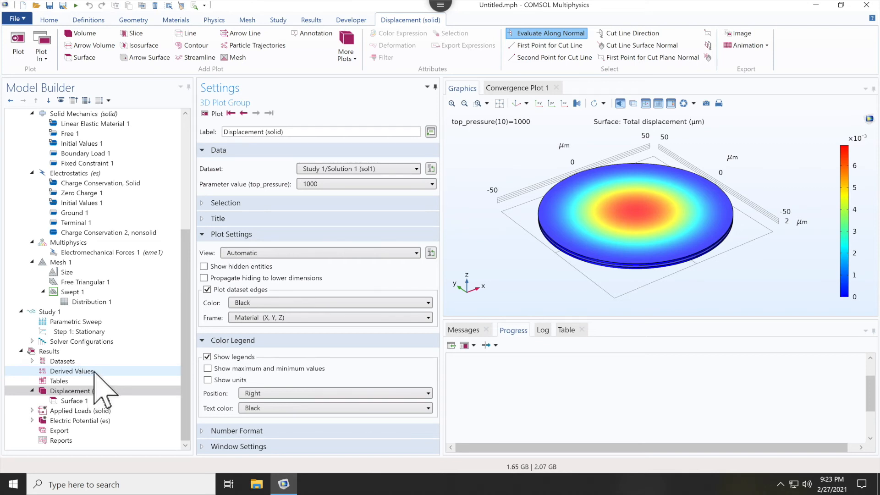
pyautogui.rightClick(61, 371)
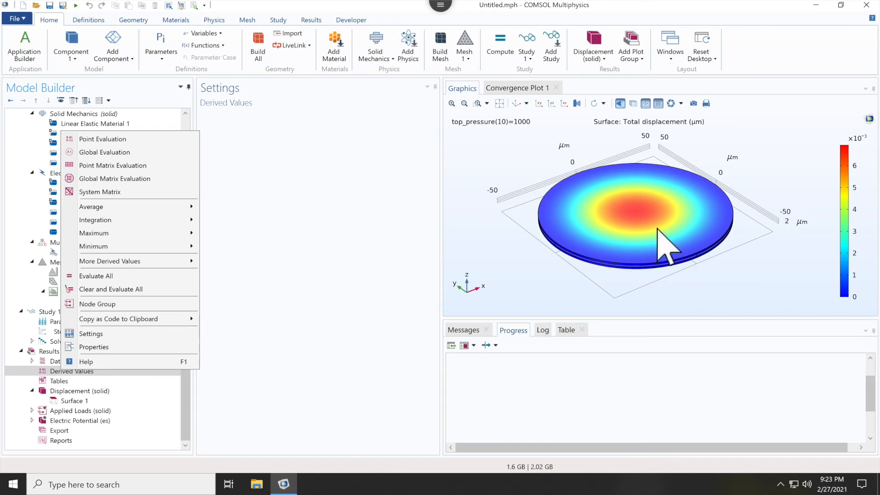
pyautogui.click(207, 347)
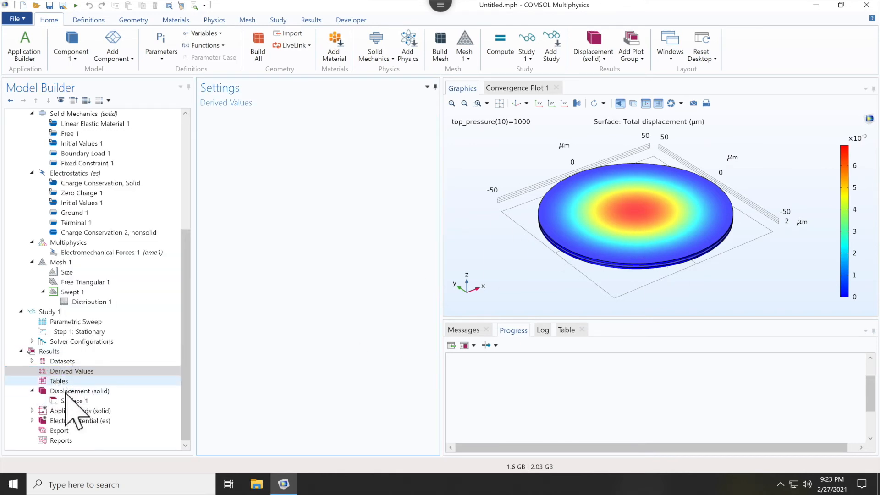
pyautogui.rightClick(61, 371)
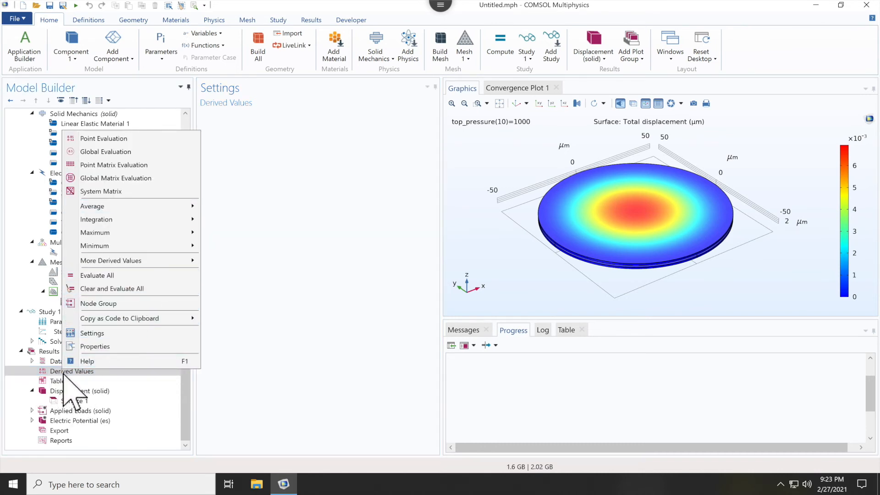
pyautogui.moveTo(144, 202)
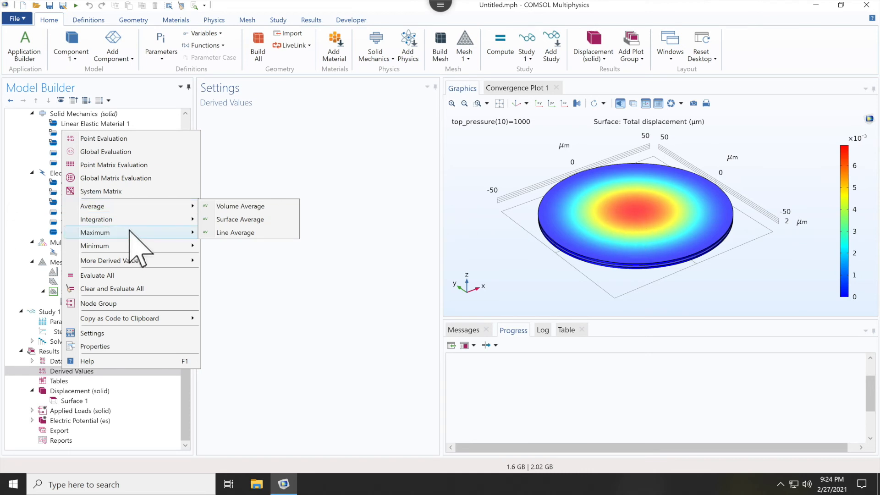
pyautogui.moveTo(122, 232)
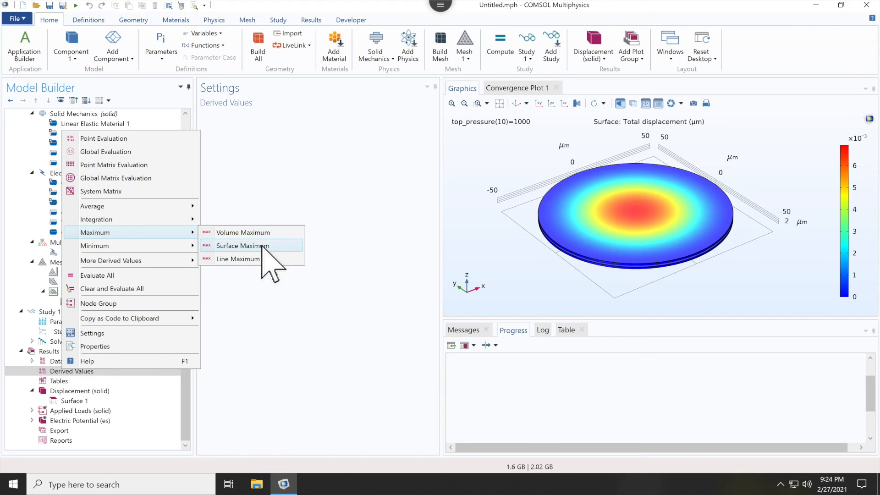
pyautogui.click(263, 246)
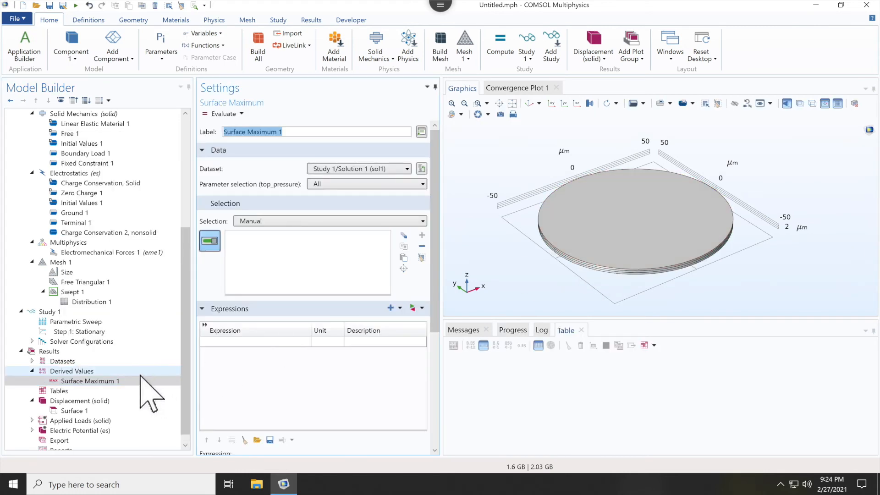
# Select the disc's top surface for the Surface Maximum and enter solid.disp as its expression
pyautogui.click(665, 222)
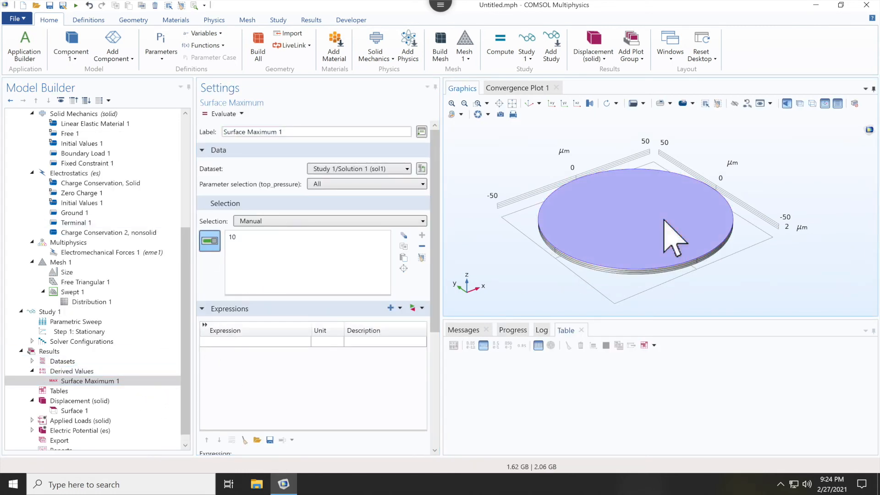
pyautogui.click(293, 342)
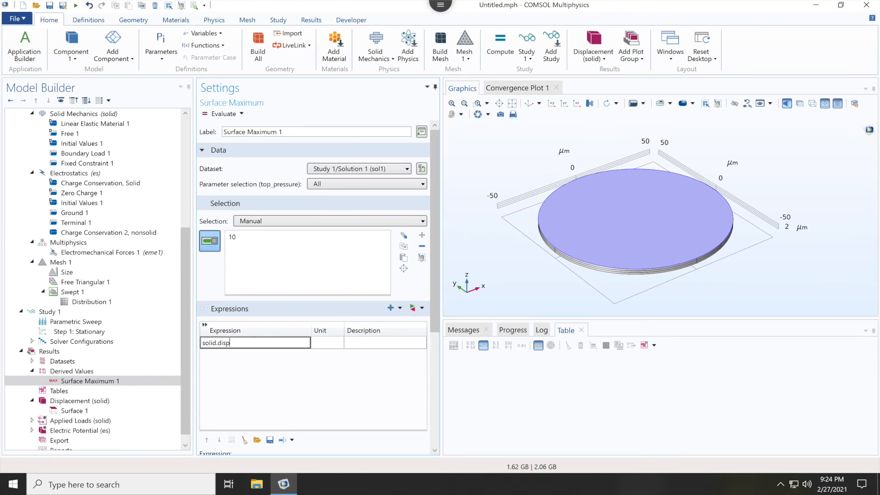
pyautogui.click(366, 378)
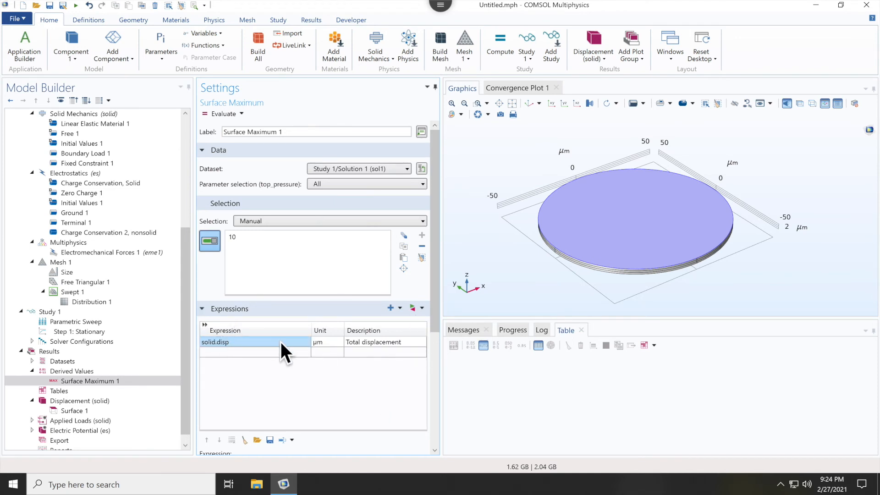
pyautogui.click(422, 308)
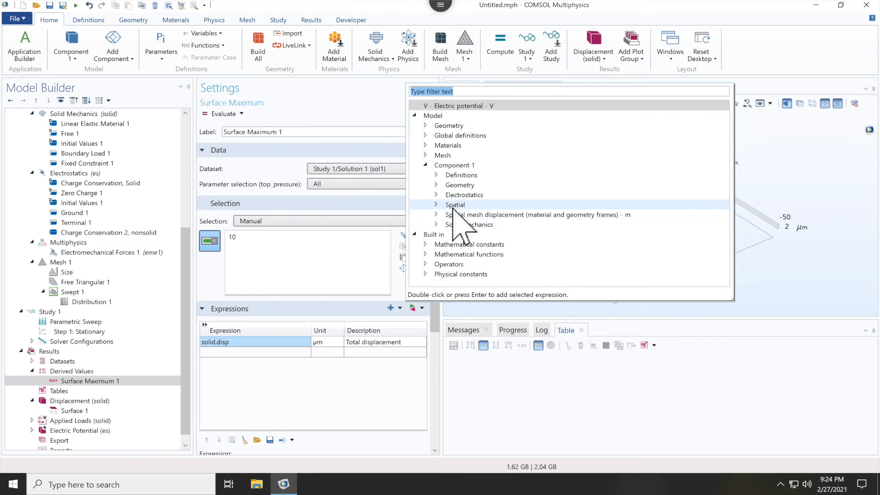
pyautogui.click(339, 392)
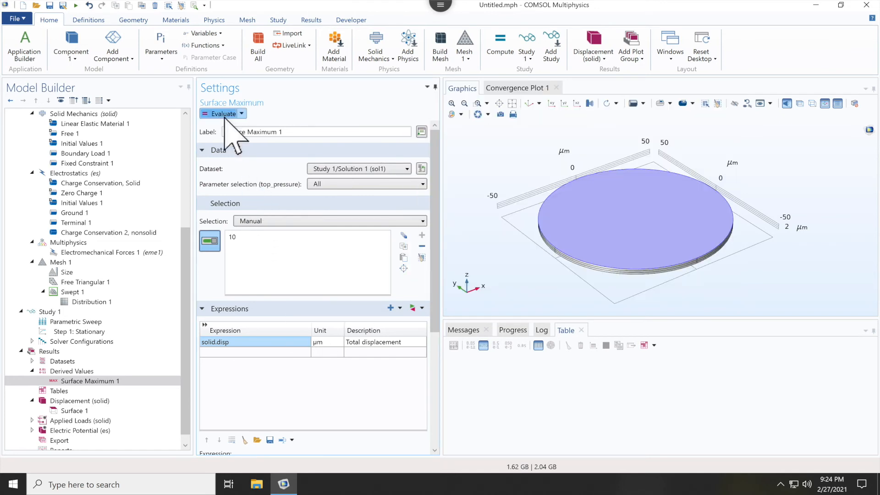
# Choose Study 1/Solution 1 (sol1) as the Surface Maximum dataset and All for the top_pressure parameter selection
pyautogui.click(357, 169)
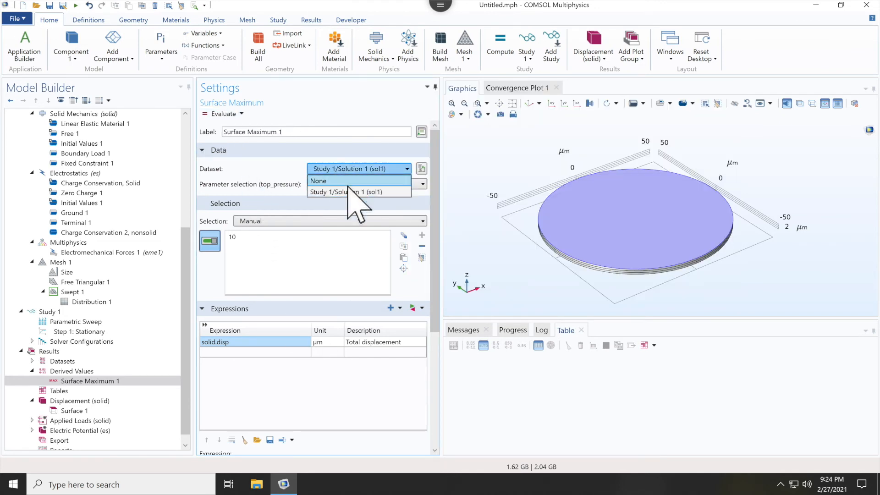
pyautogui.click(338, 192)
pyautogui.click(341, 184)
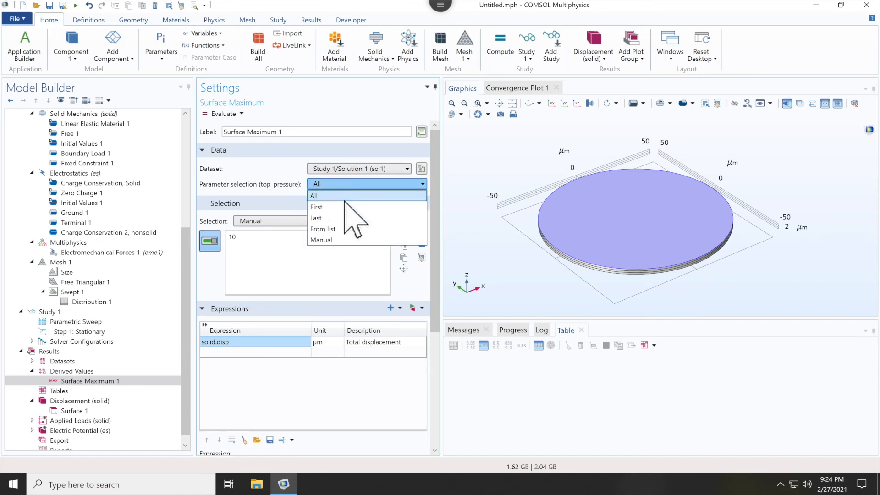
pyautogui.click(327, 197)
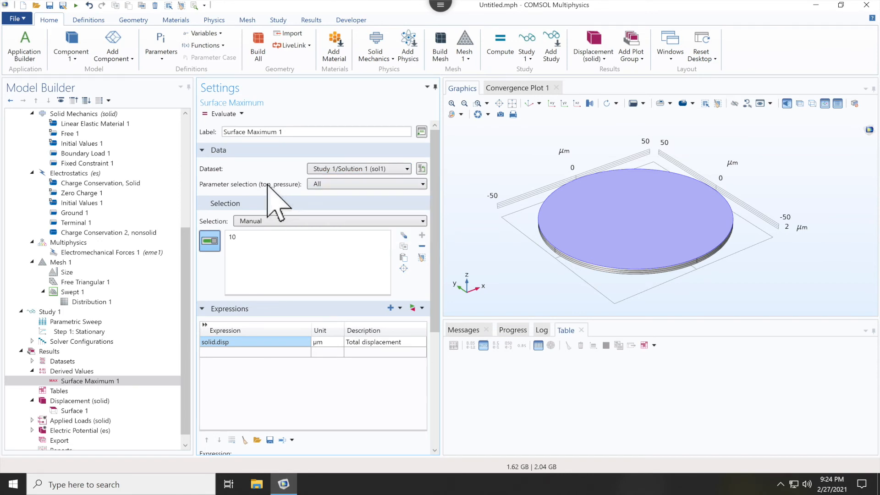
# Evaluate the Surface Maximum and review the total displacement for every top_pressure value
pyautogui.click(223, 114)
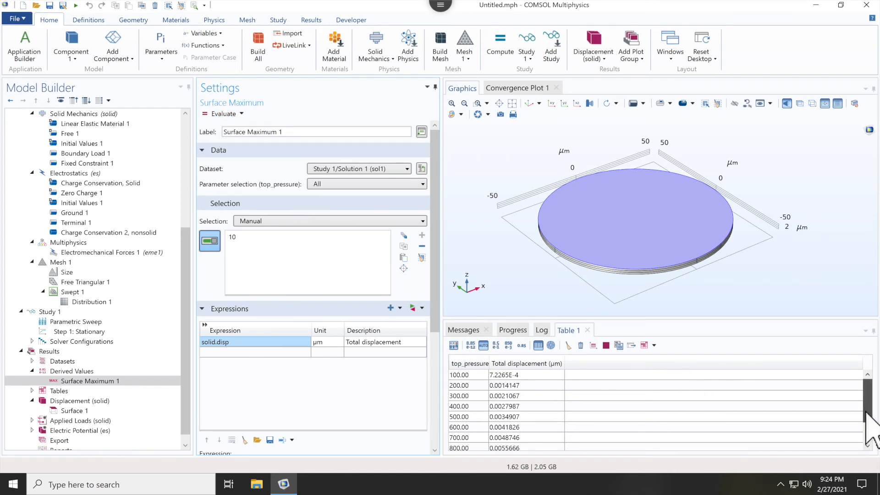
pyautogui.click(472, 375)
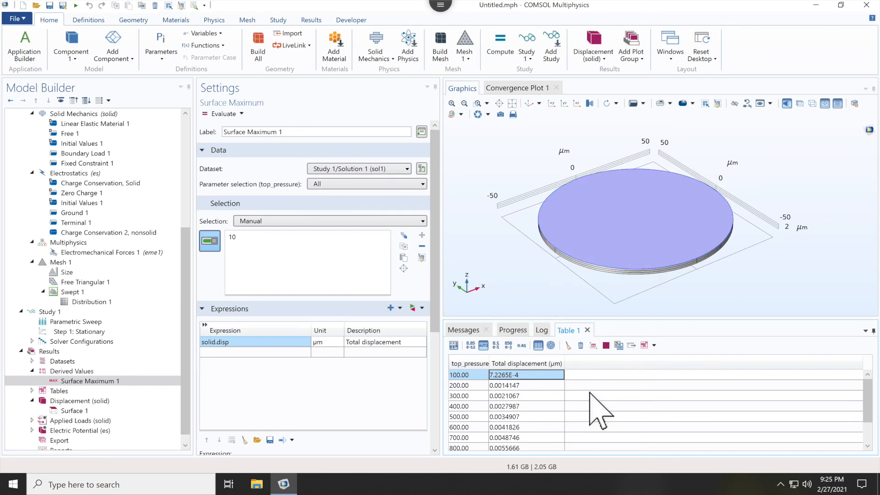
pyautogui.scroll(-1, 597, 408)
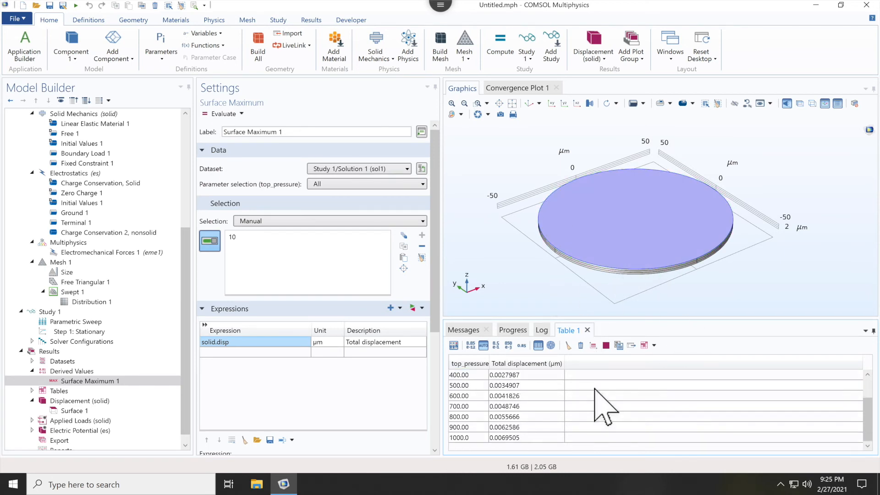
# Plot the total displacement table as a table graph against top_pressure and set its line markers to Asterisk
pyautogui.click(593, 345)
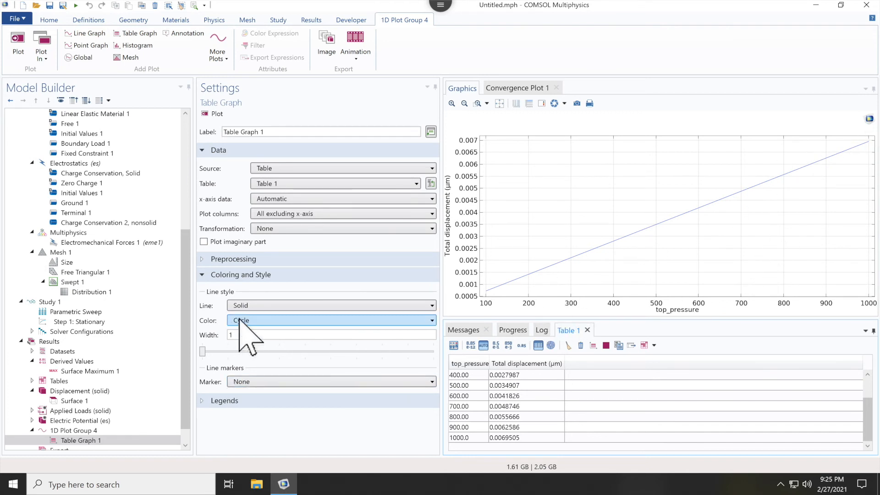
pyautogui.click(253, 381)
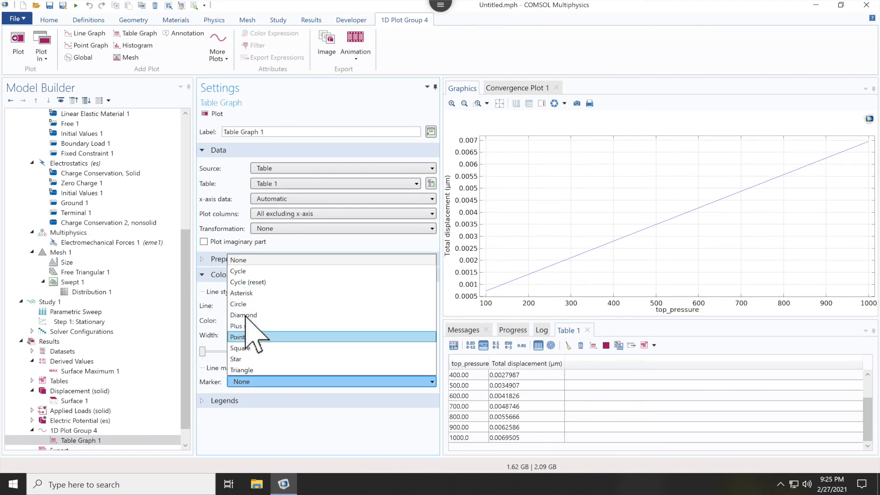
pyautogui.click(244, 293)
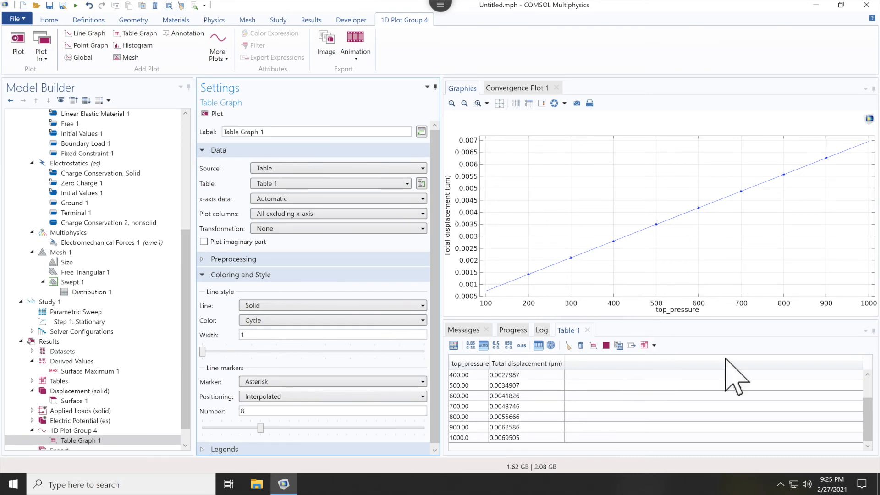
# Add a Global Evaluation under Derived Values
pyautogui.click(80, 362)
pyautogui.rightClick(71, 362)
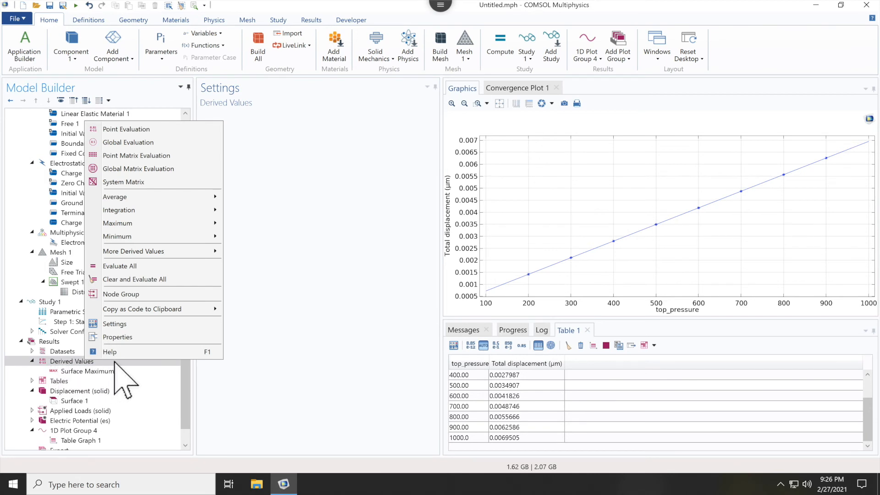
pyautogui.click(154, 143)
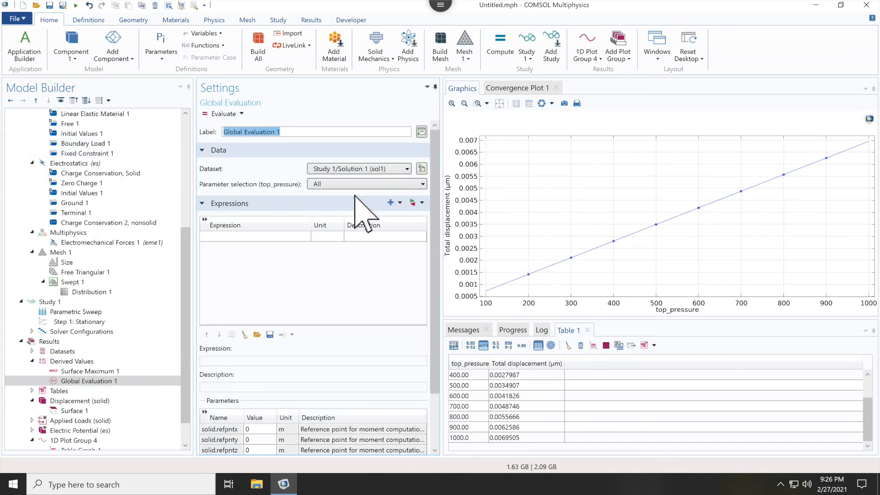
# Enter the Electrostatics terminal Maxwell capacitance, es.C11, as the Global Evaluation's expression
pyautogui.click(422, 204)
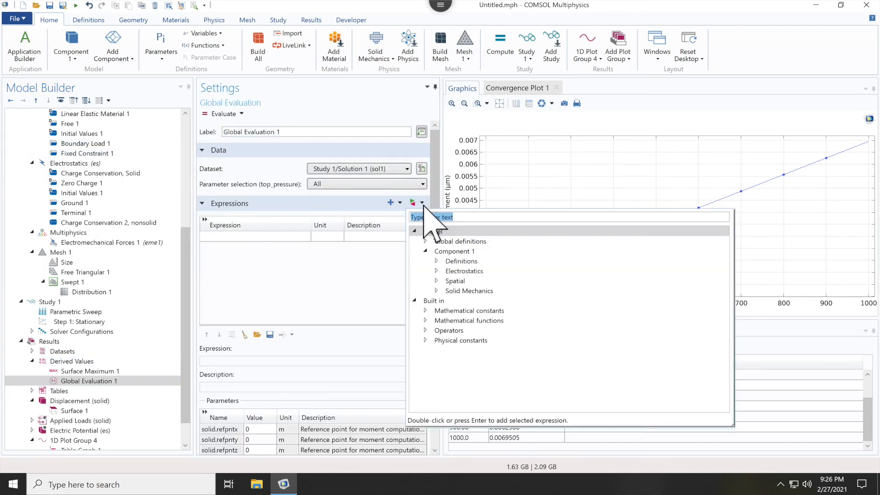
pyautogui.click(441, 300)
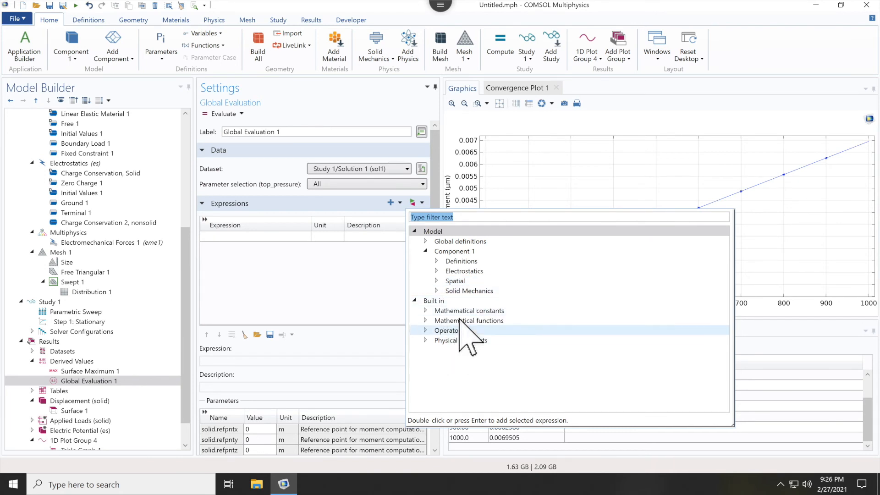
pyautogui.click(437, 271)
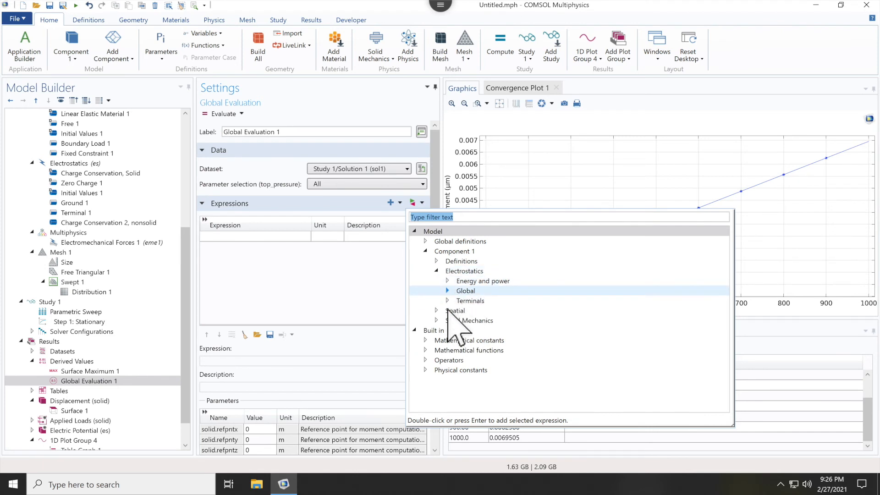
pyautogui.click(448, 290)
pyautogui.click(448, 310)
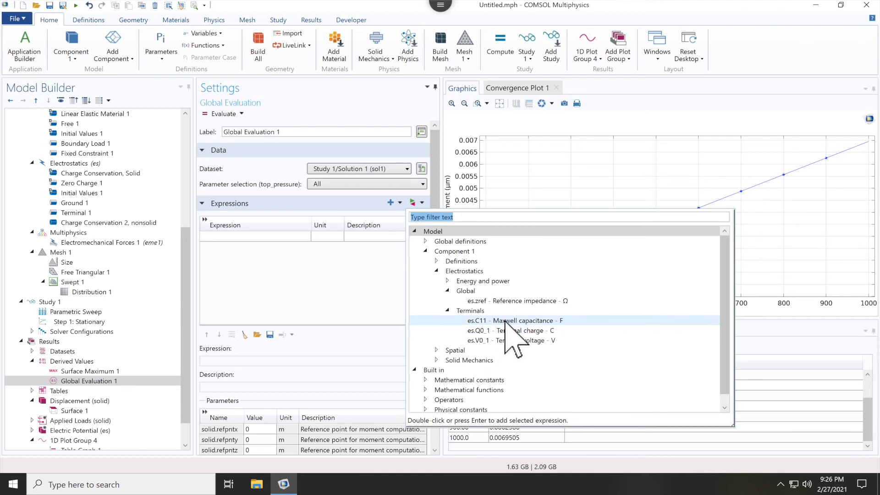
pyautogui.doubleClick(505, 321)
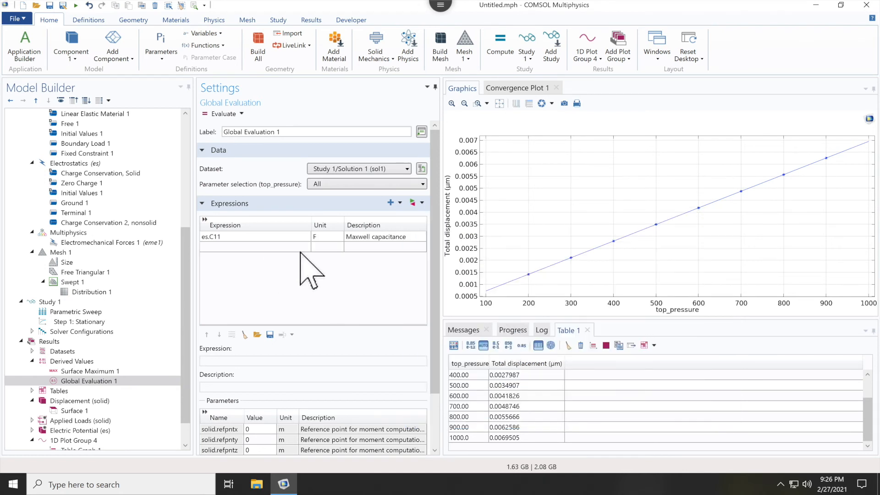
# Evaluate the Maxwell capacitance and review its values across the top_pressure sweep
pyautogui.click(230, 114)
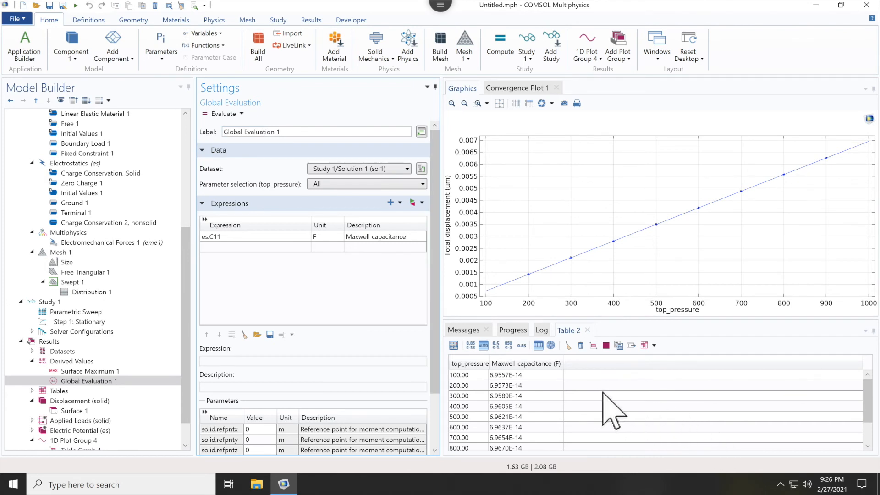
pyautogui.click(472, 374)
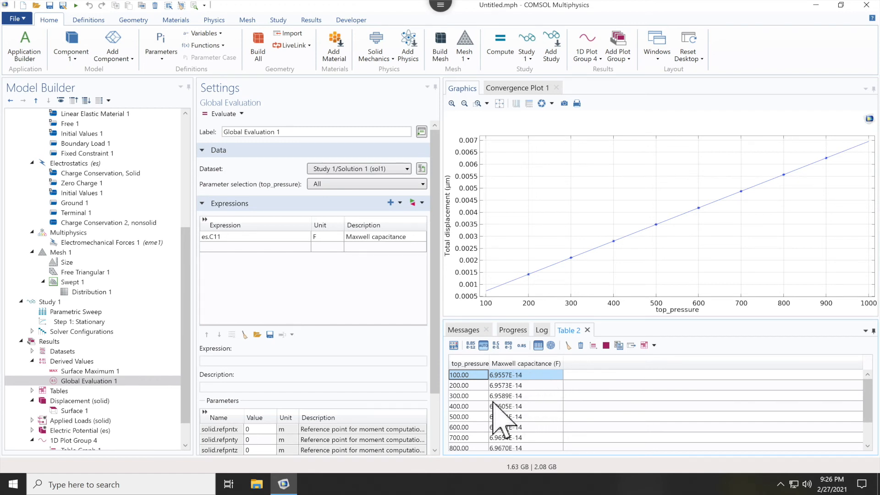
pyautogui.scroll(-1, 475, 406)
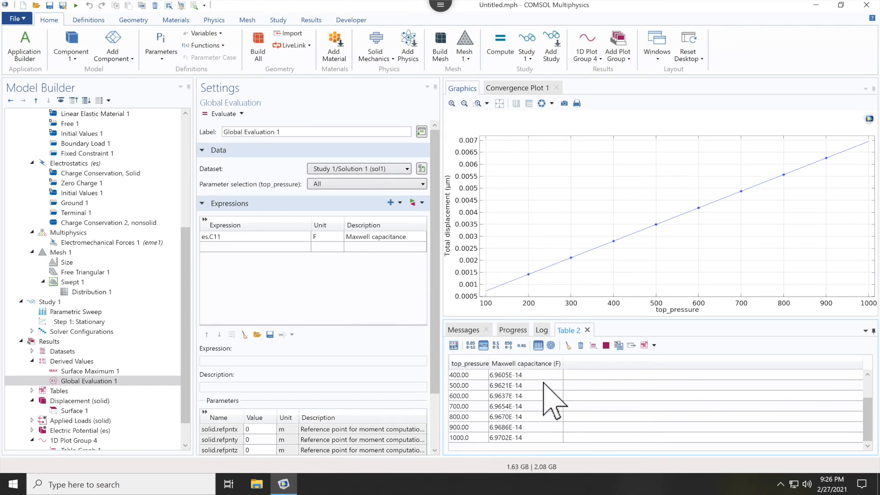
pyautogui.scroll(3, 546, 427)
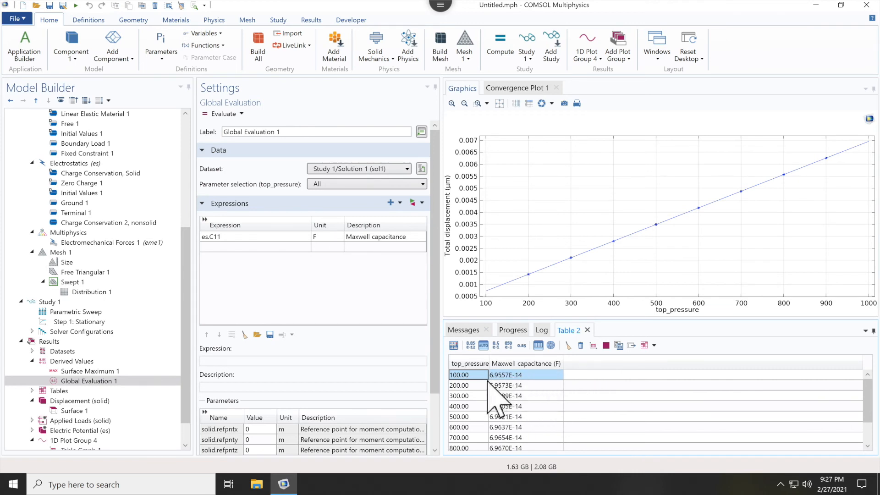
# Plot the Maxwell capacitance table as a table graph against top_pressure and set its line markers to Asterisk
pyautogui.click(594, 346)
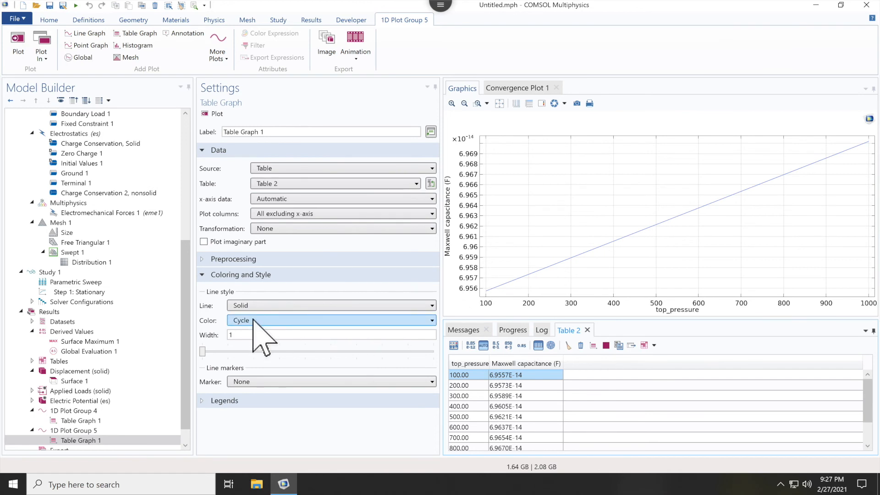
pyautogui.click(264, 382)
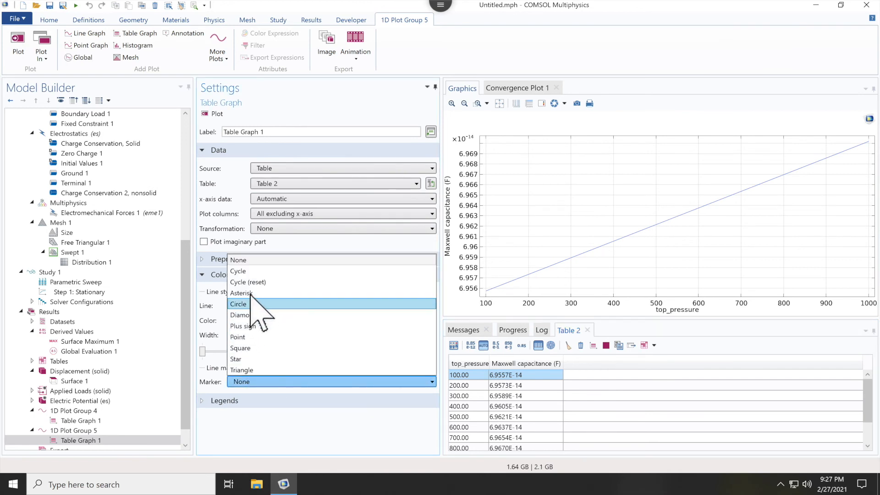
pyautogui.click(261, 293)
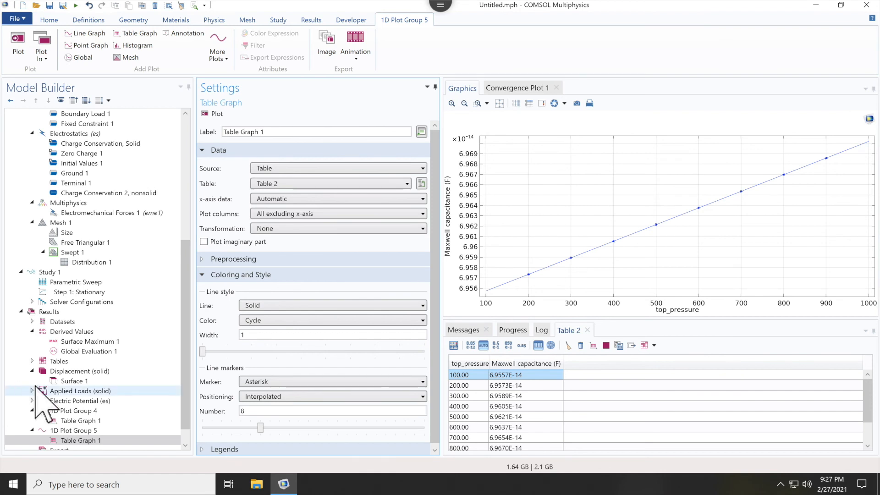
# Create a player animation from the Displacement (solid) plot group
pyautogui.scroll(-1, 114, 394)
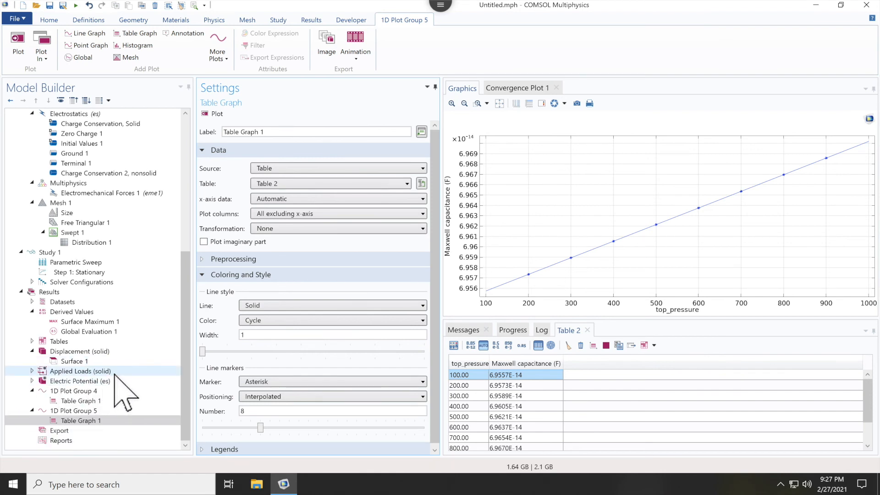
pyautogui.click(90, 351)
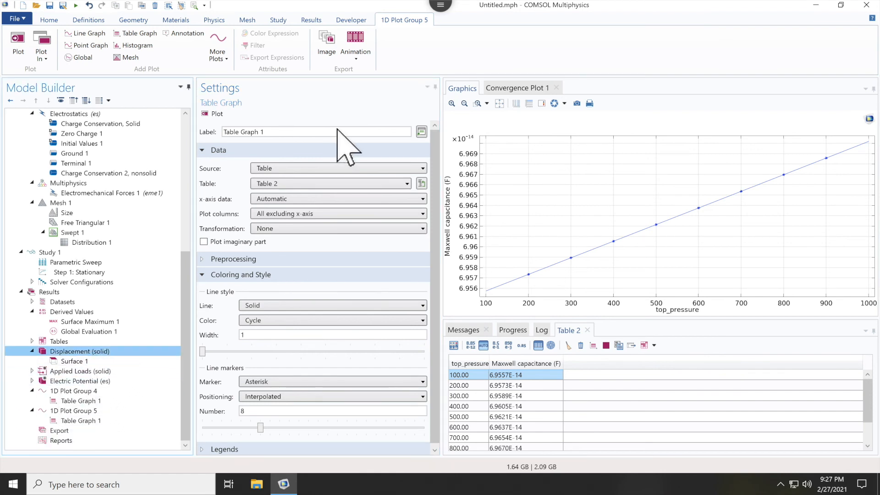
pyautogui.click(394, 183)
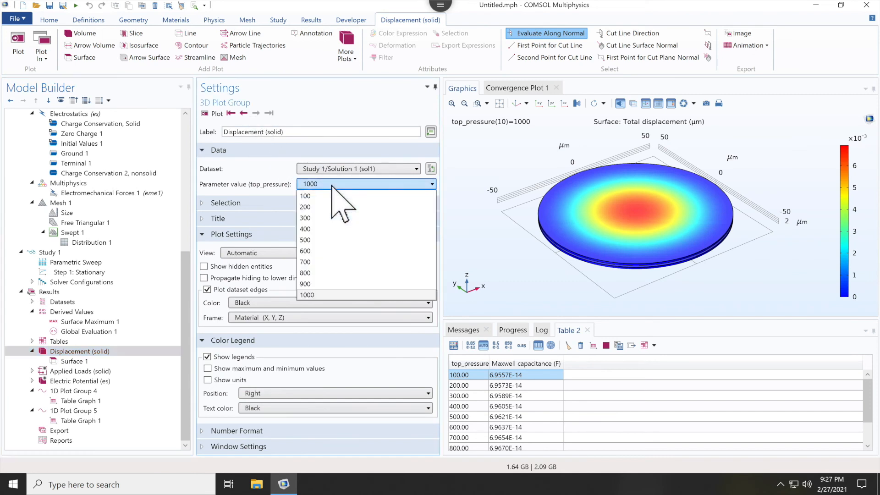
pyautogui.click(274, 181)
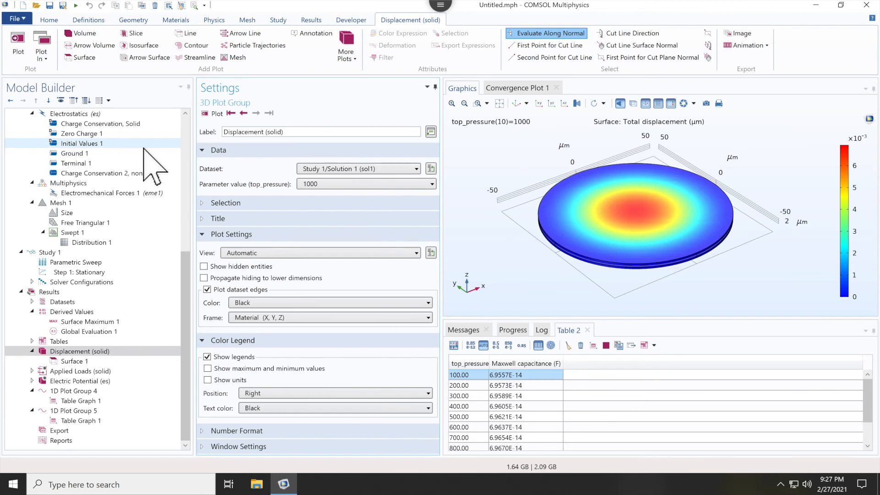
pyautogui.click(86, 352)
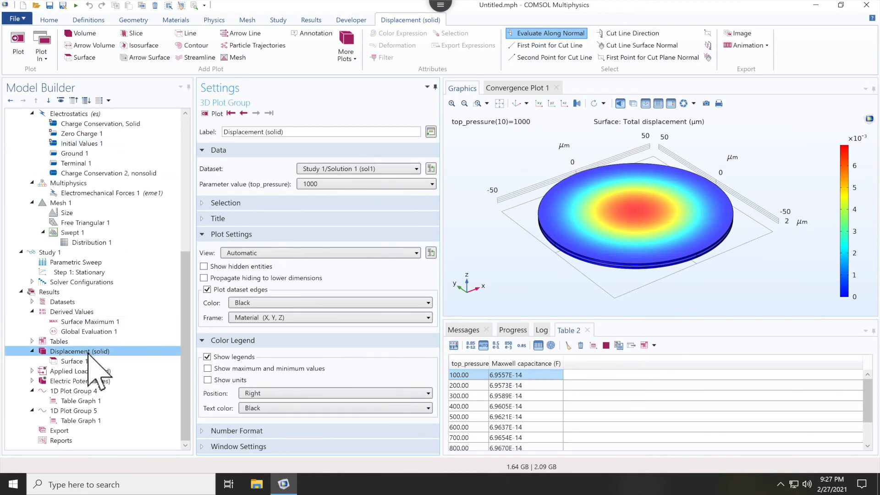
pyautogui.click(768, 46)
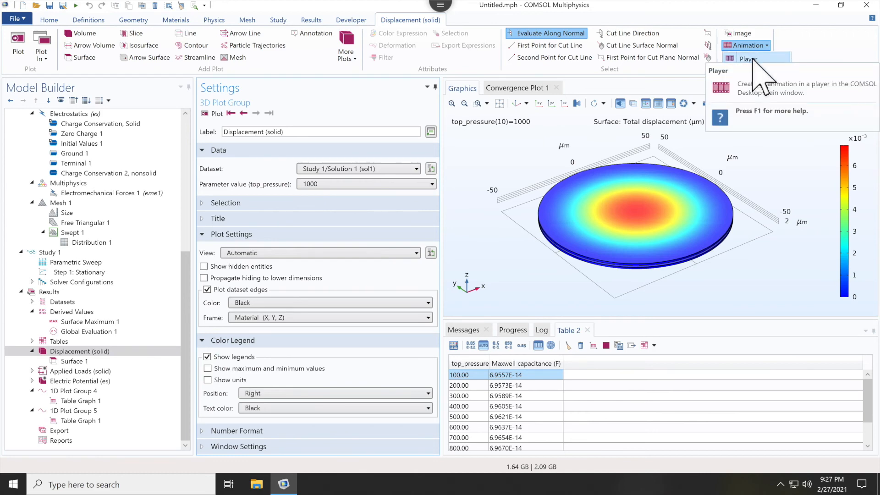
pyautogui.click(753, 60)
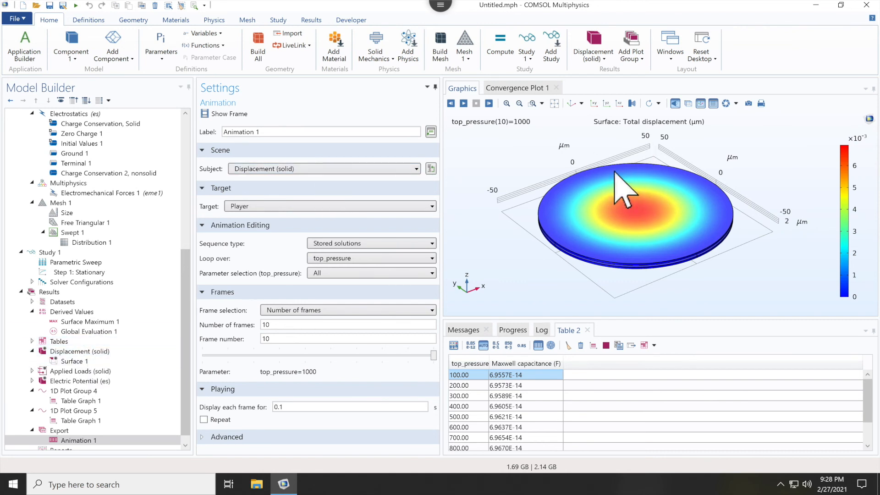
# Set the animation to display each frame for 1 s and play it from the first frame
pyautogui.doubleClick(304, 406)
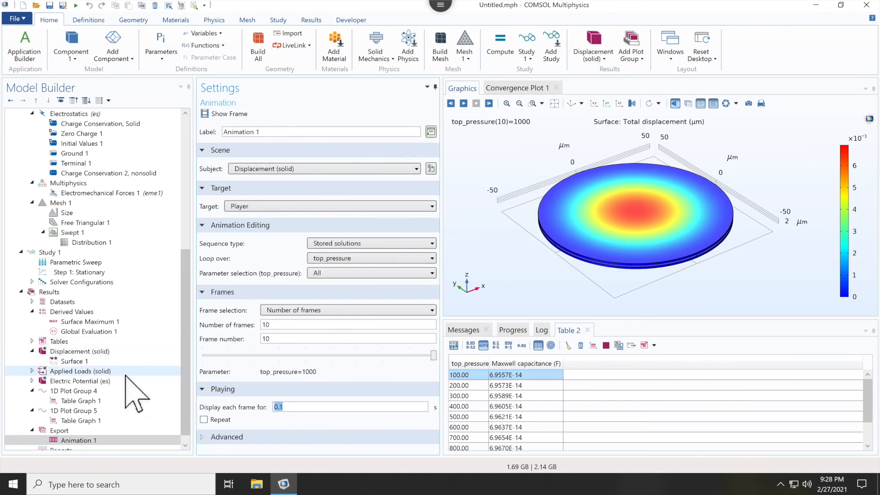
pyautogui.write('1')
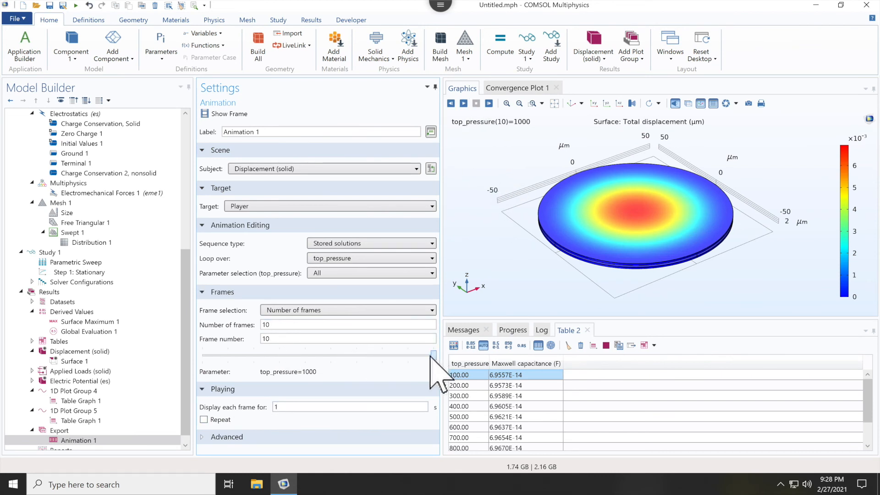
pyautogui.moveTo(434, 355); pyautogui.dragTo(187, 356)
pyautogui.click(464, 103)
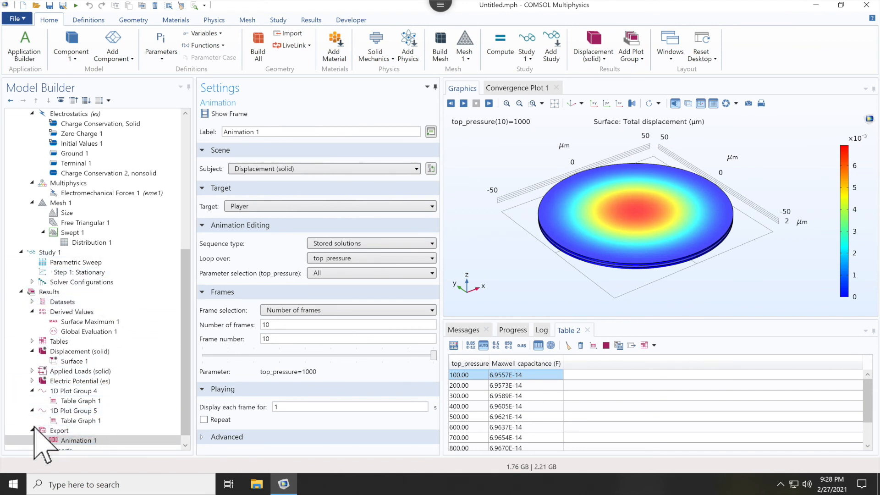
# Review the model tree, including the animation, the capacitance evaluation, the Derived Values and the Geometry 1 settings
pyautogui.click(87, 440)
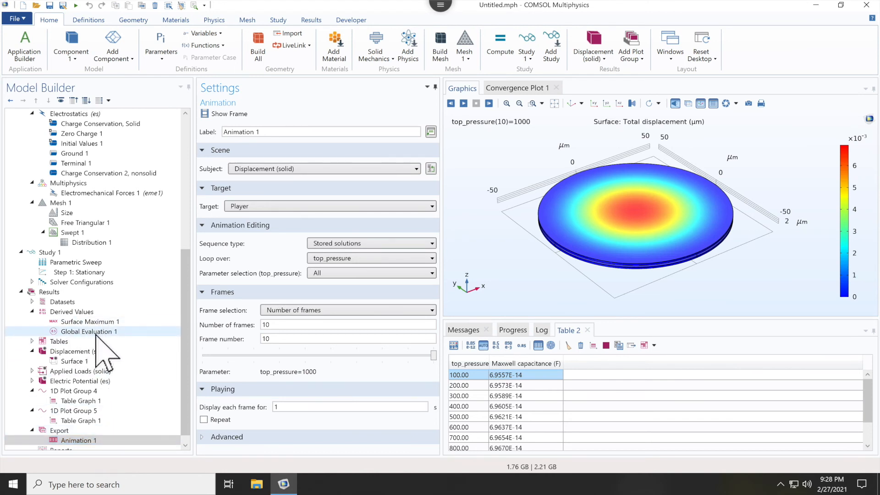
pyautogui.click(96, 333)
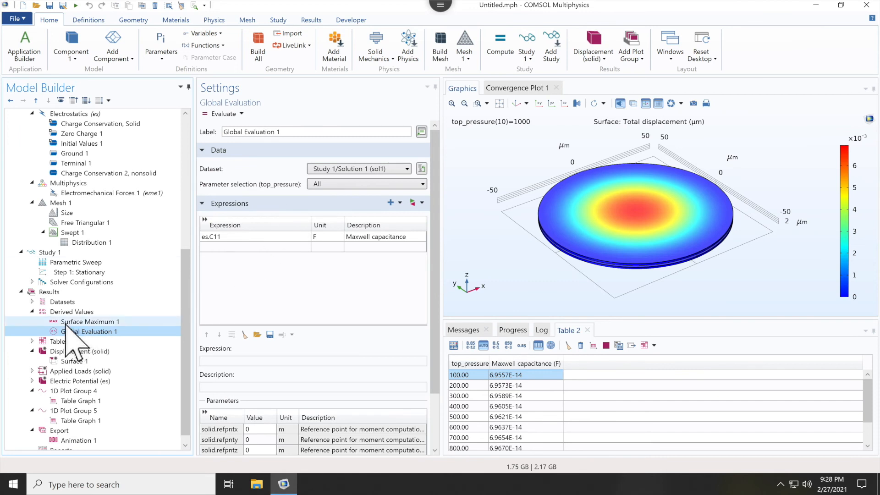
pyautogui.click(72, 312)
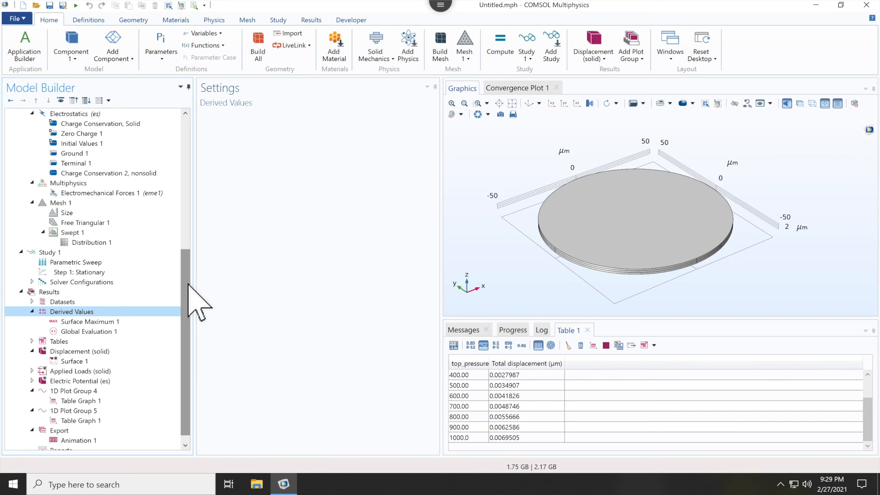
pyautogui.moveTo(187, 291); pyautogui.dragTo(189, 122)
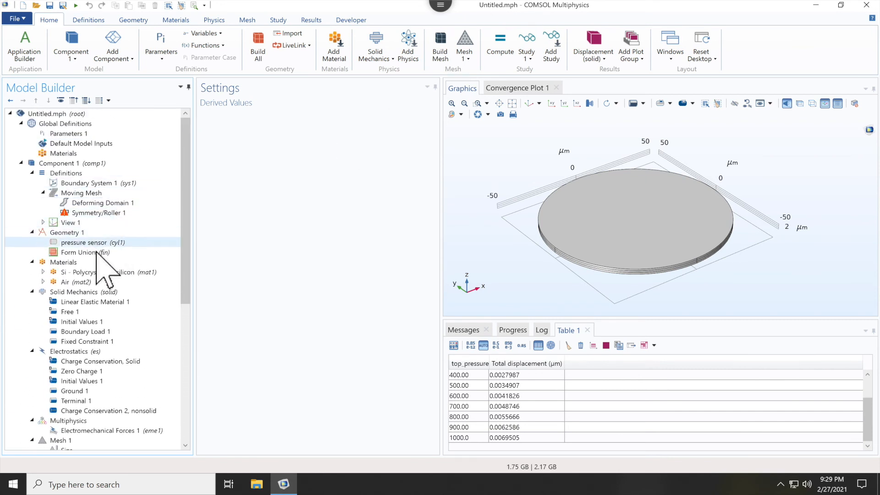
pyautogui.click(66, 232)
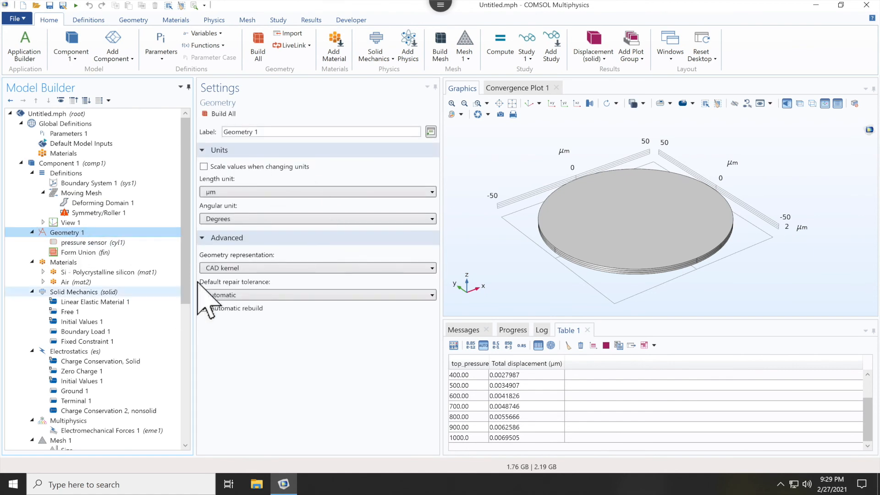
# Add an Import feature to Geometry 1 and examine the source file types it offers
pyautogui.click(94, 243)
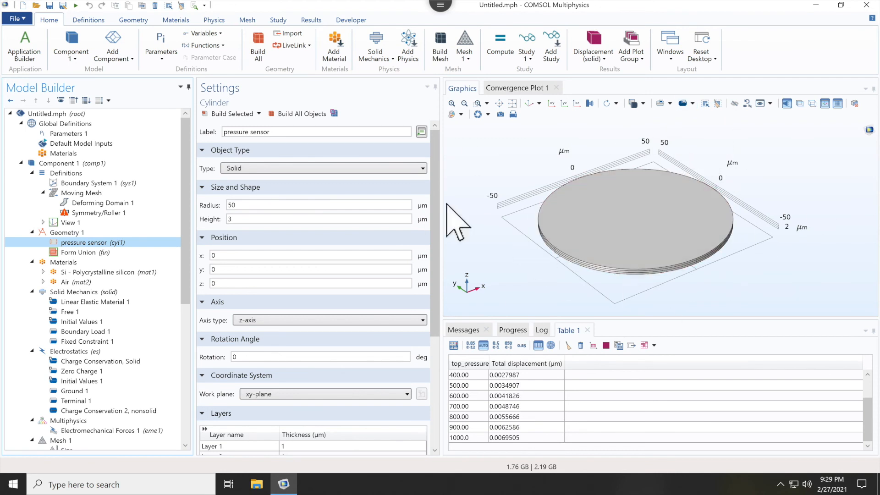
pyautogui.click(77, 233)
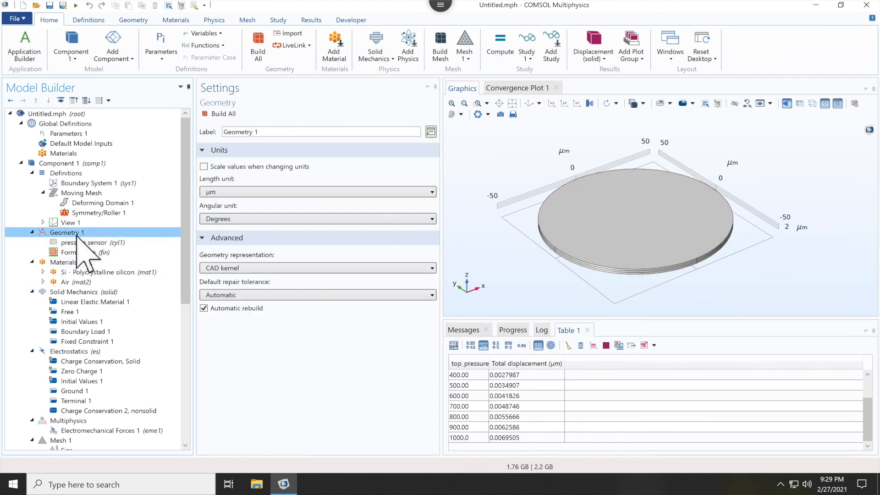
pyautogui.rightClick(76, 235)
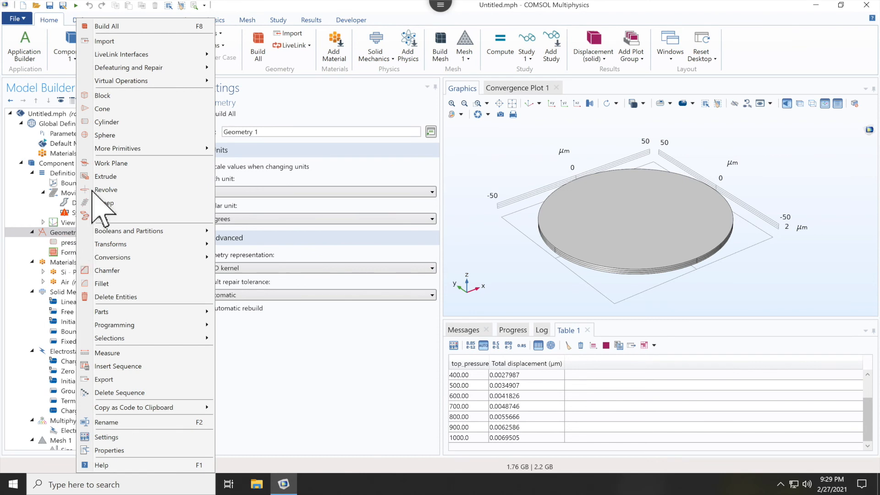
pyautogui.click(151, 42)
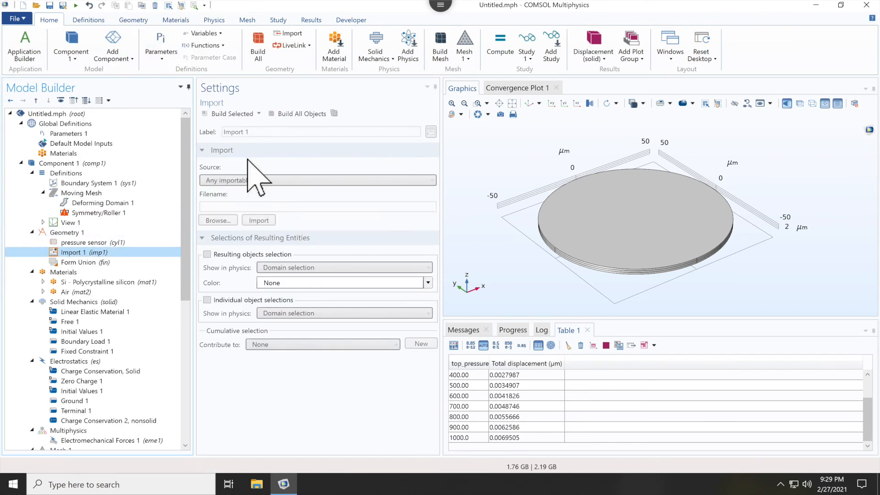
pyautogui.click(254, 180)
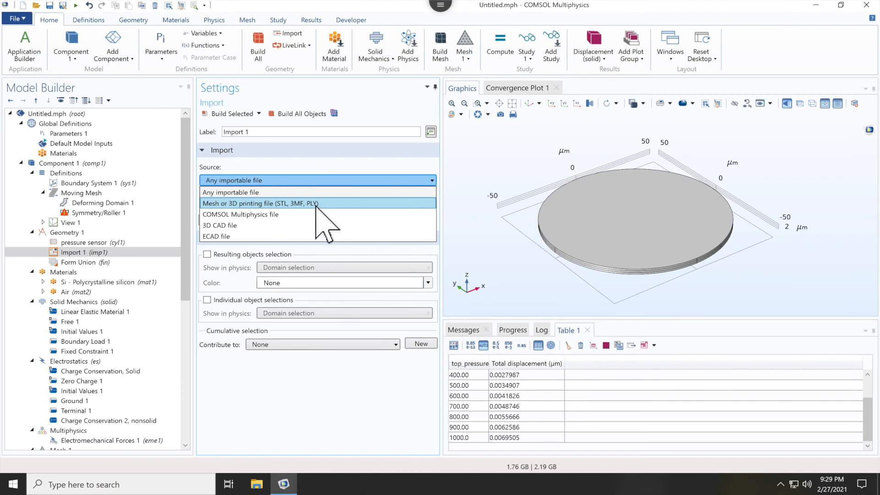
pyautogui.click(282, 386)
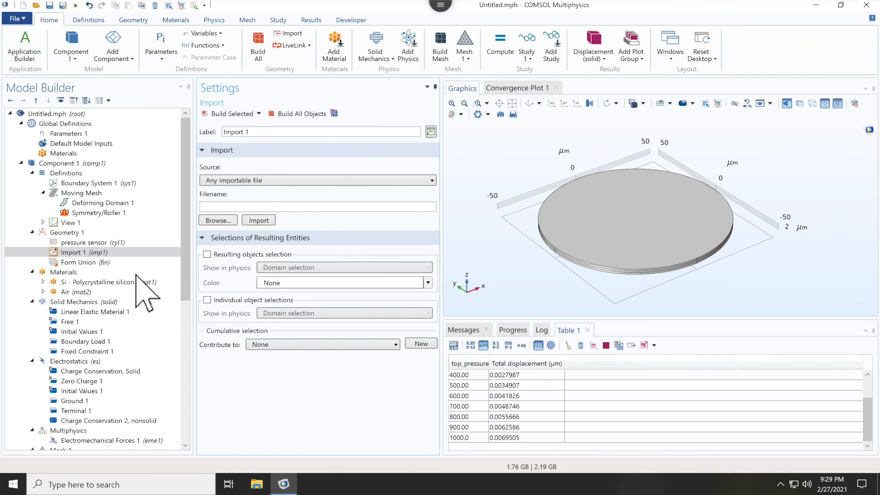
# Delete the Import feature from Geometry 1
pyautogui.rightClick(80, 251)
pyautogui.click(73, 232)
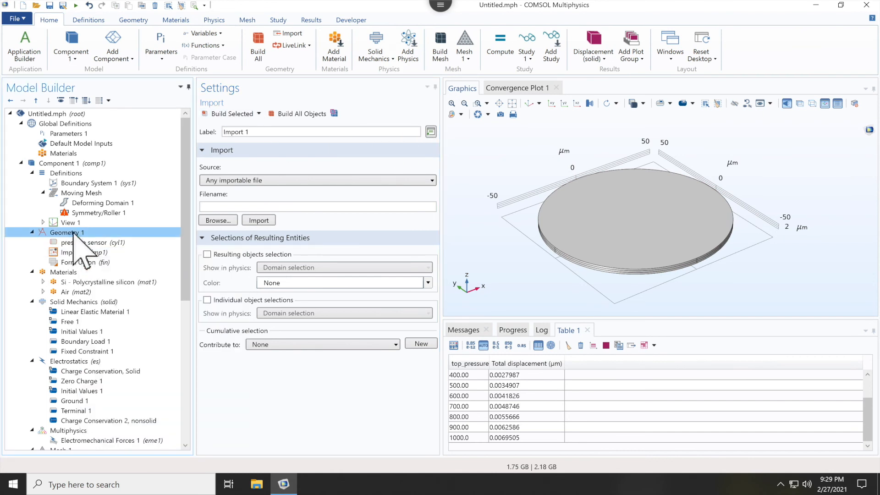
pyautogui.rightClick(73, 232)
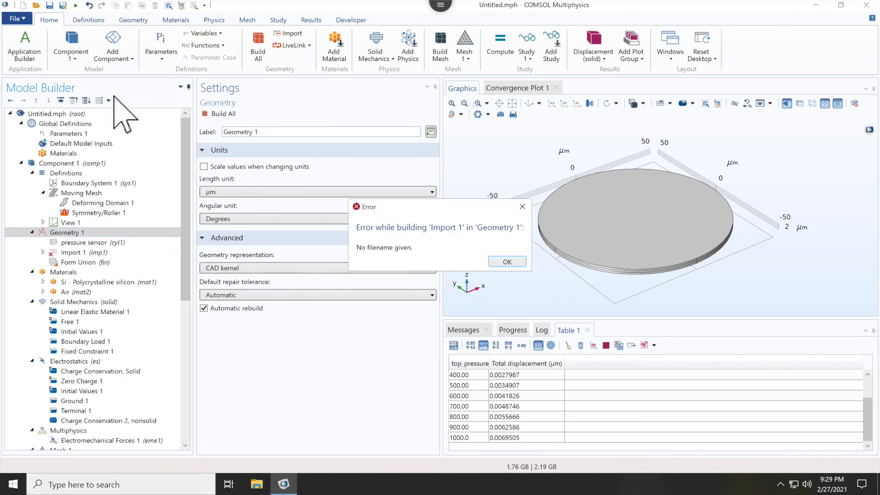
pyautogui.click(507, 262)
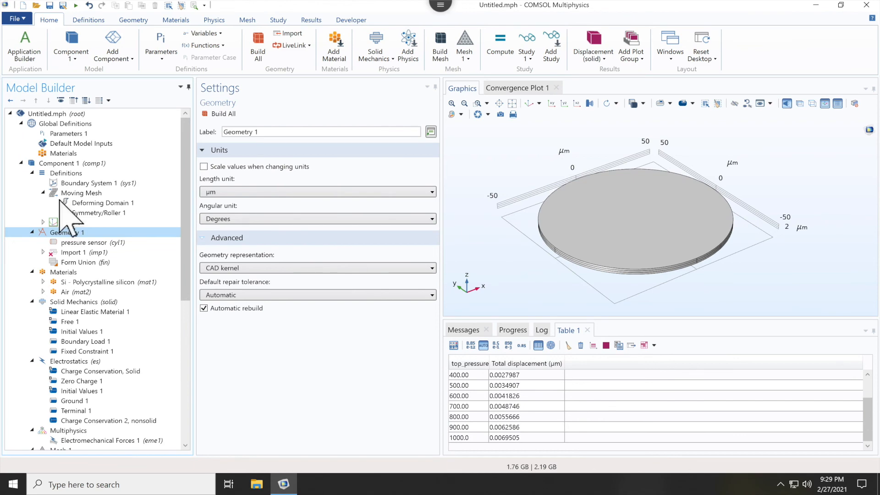
pyautogui.rightClick(69, 252)
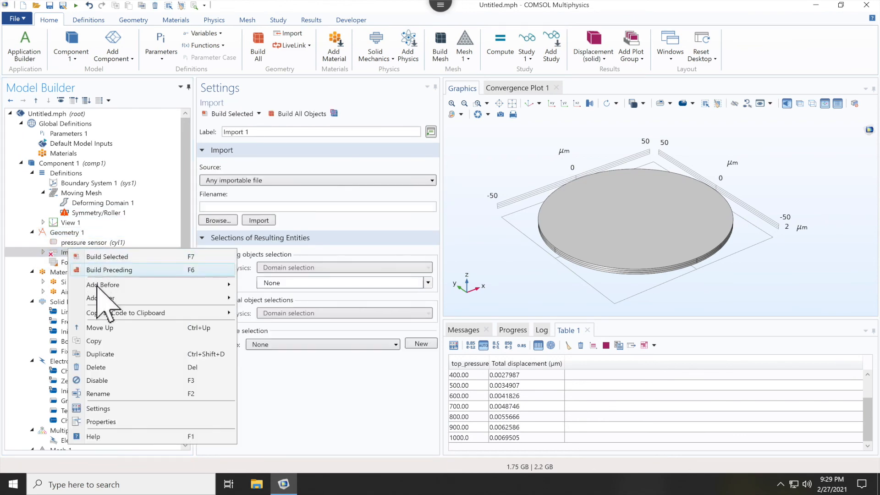
pyautogui.click(99, 367)
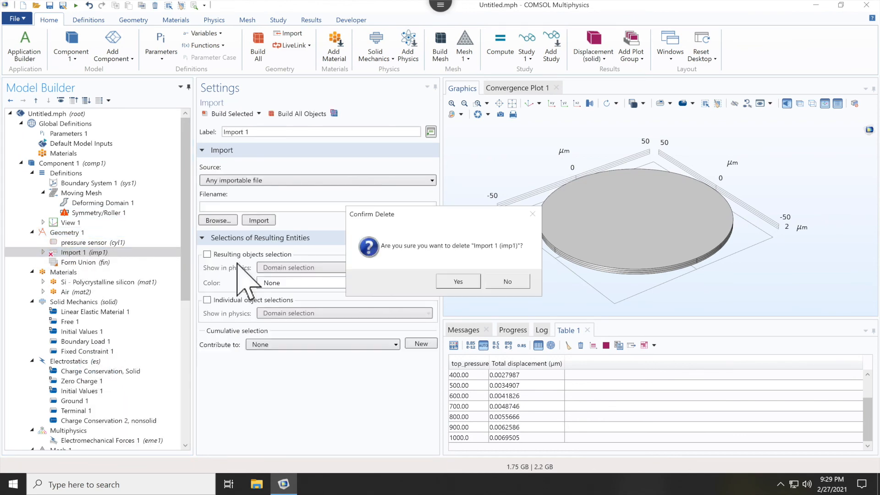
pyautogui.click(458, 281)
# Add a solid block to Geometry 1 with width, depth and height of 20 µm, and build it
pyautogui.click(65, 234)
pyautogui.rightClick(73, 234)
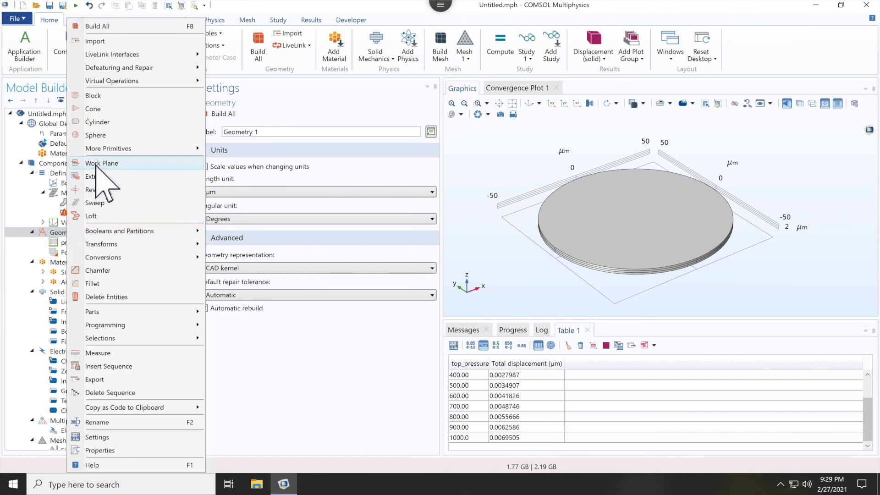
pyautogui.click(97, 92)
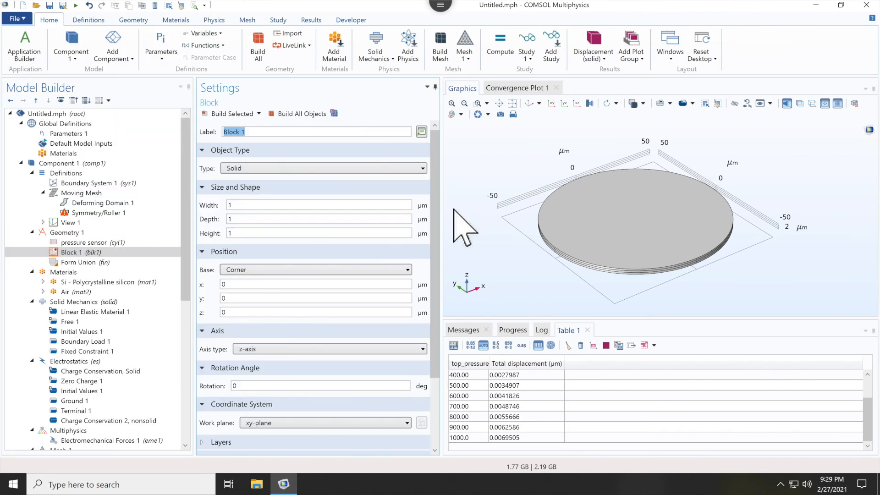
pyautogui.click(238, 114)
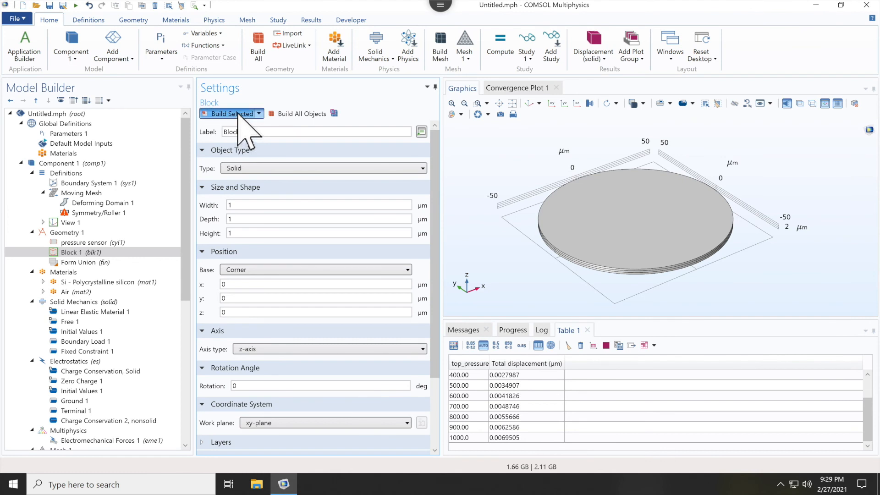
pyautogui.doubleClick(250, 204)
pyautogui.write('202')
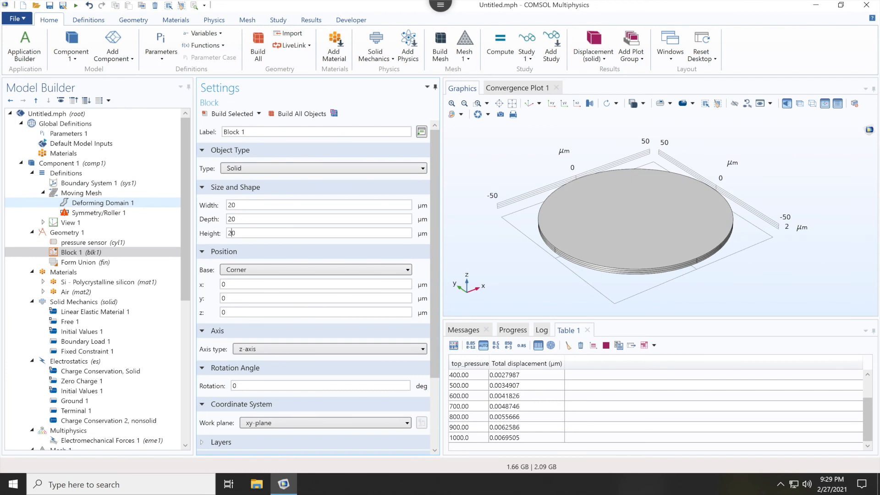
pyautogui.write('0')
pyautogui.click(235, 114)
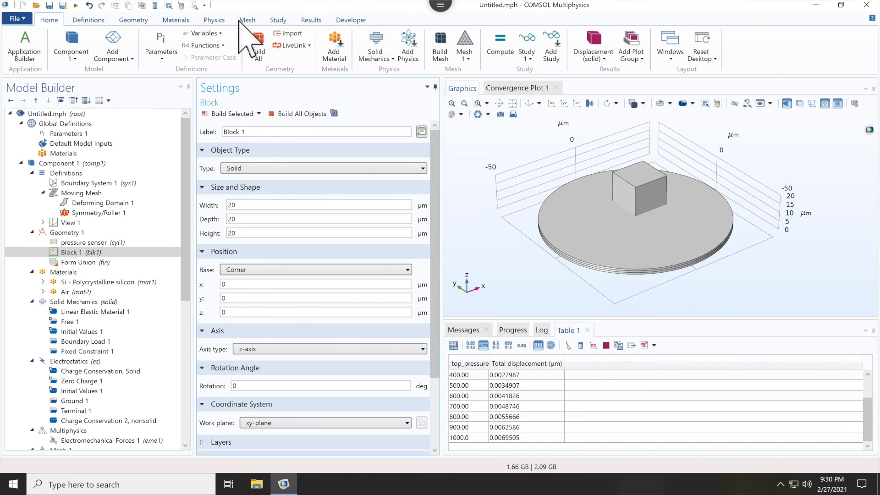
# Subtract the block from the pressure sensor cylinder with a Difference operation and build it
pyautogui.click(130, 20)
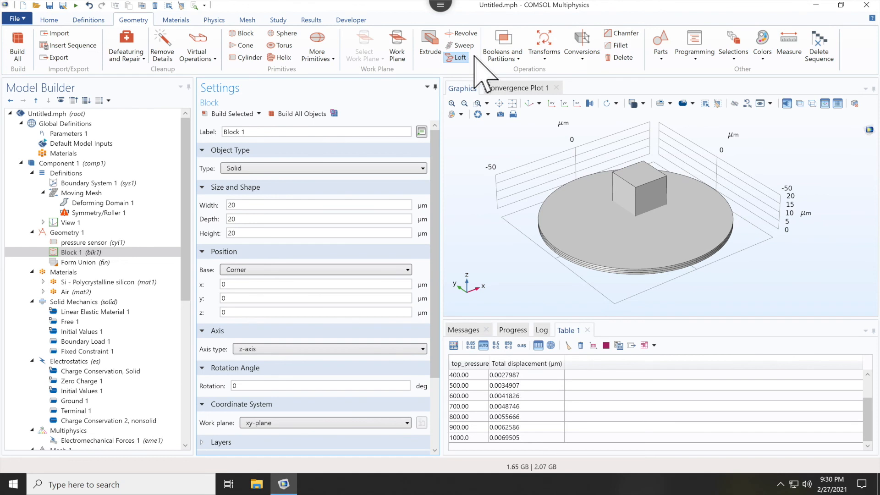
pyautogui.click(502, 52)
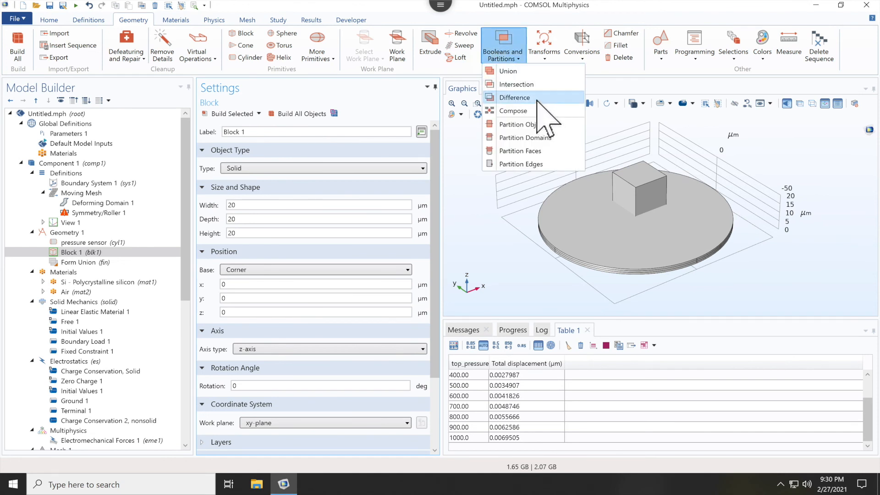
pyautogui.click(514, 97)
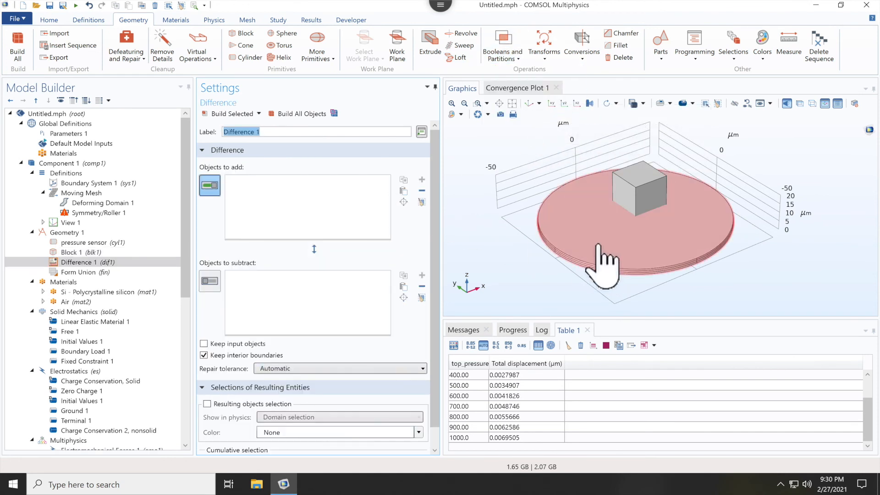
pyautogui.click(614, 259)
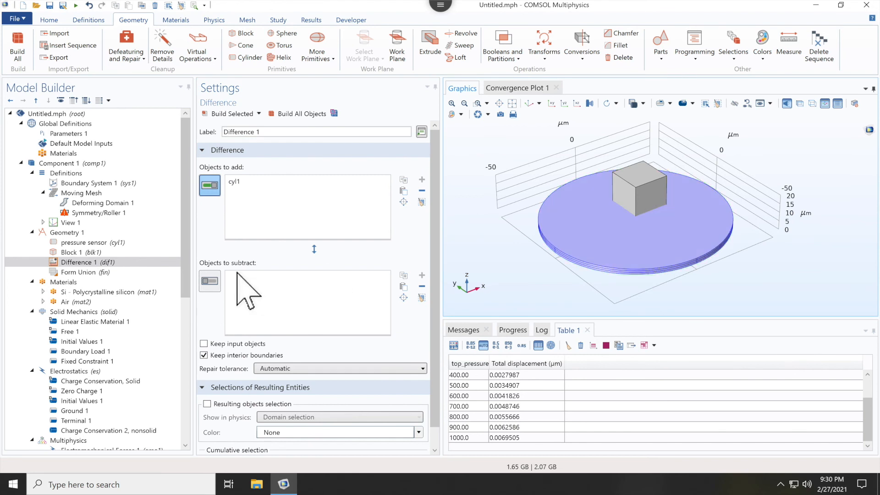
pyautogui.click(210, 281)
pyautogui.click(640, 192)
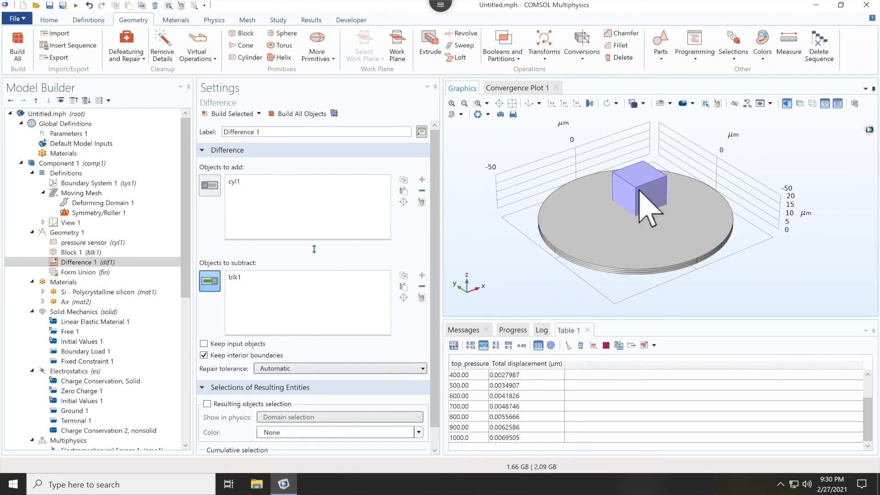
pyautogui.click(225, 114)
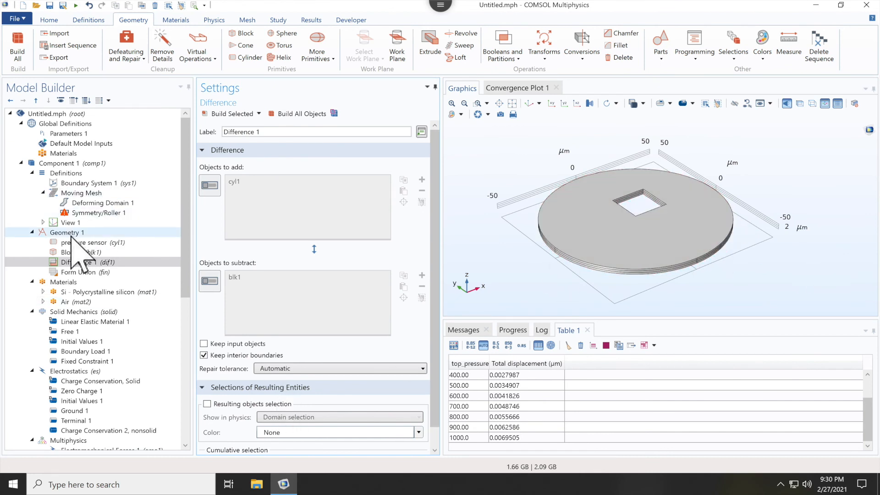
pyautogui.click(512, 58)
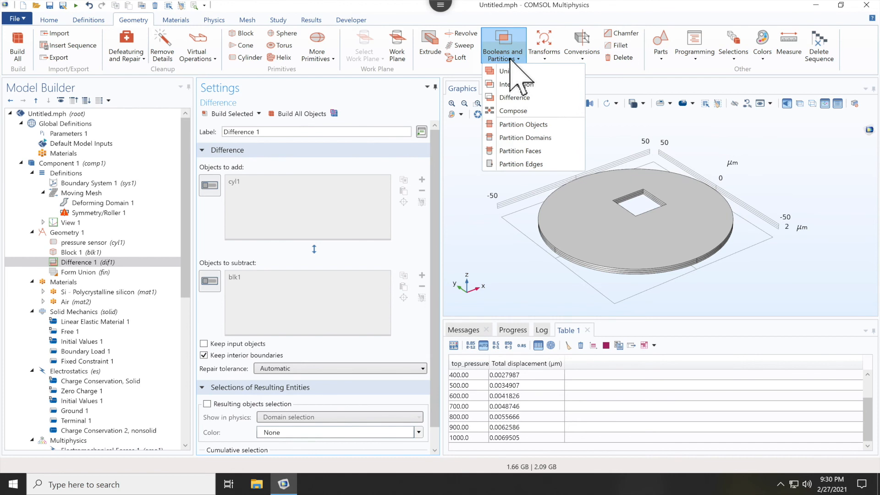
pyautogui.click(550, 57)
pyautogui.click(550, 57)
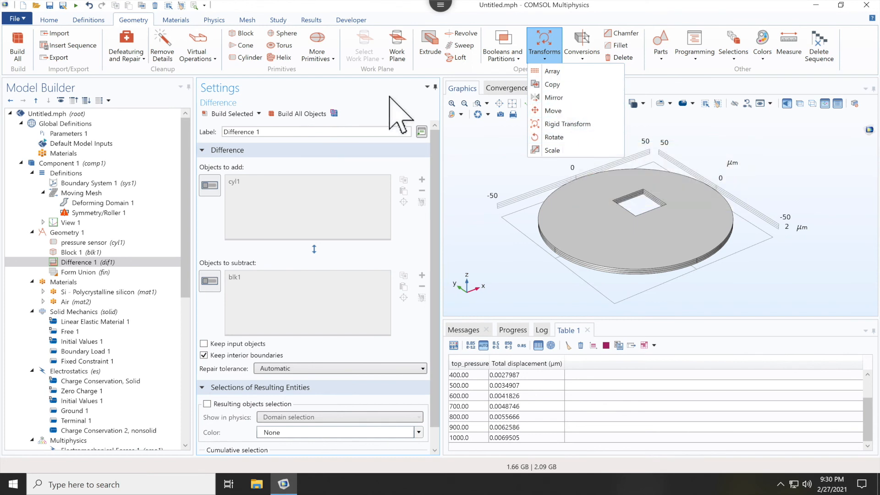
pyautogui.click(403, 93)
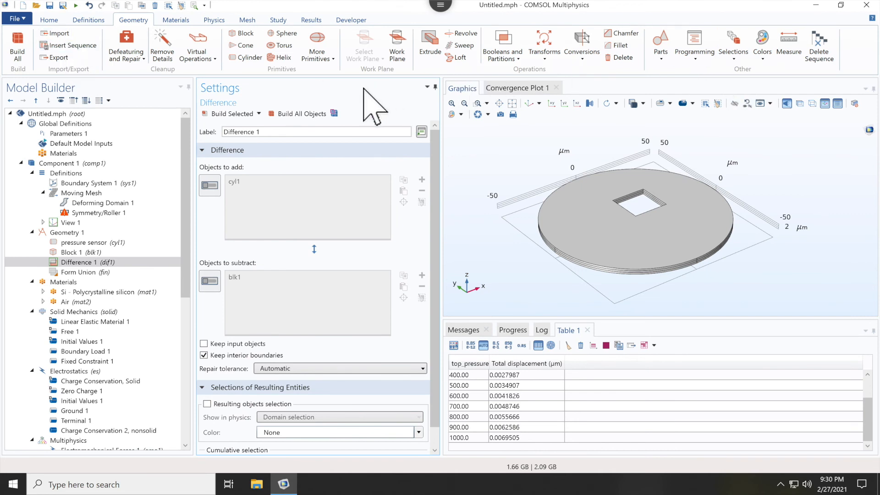
# Examine the built-in help for the Difference operation and the Fixed Constraint 1 node of Solid Mechanics
pyautogui.scroll(-1, 438, 174)
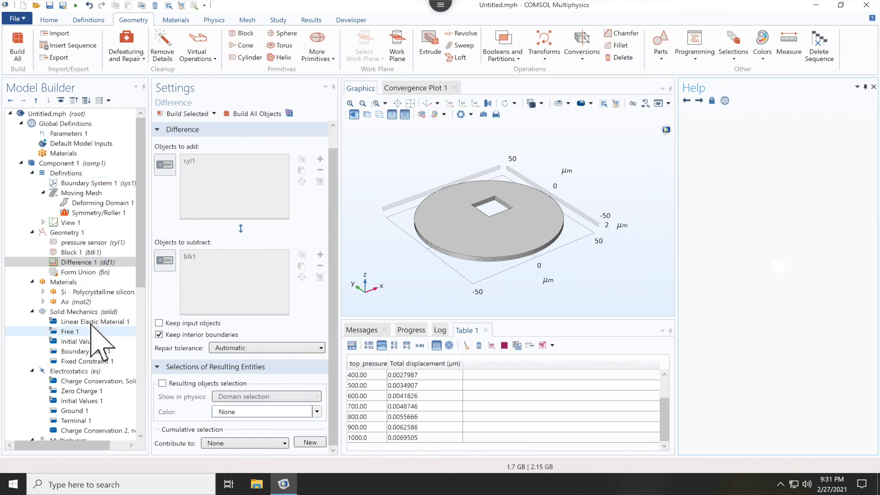
pyautogui.click(86, 361)
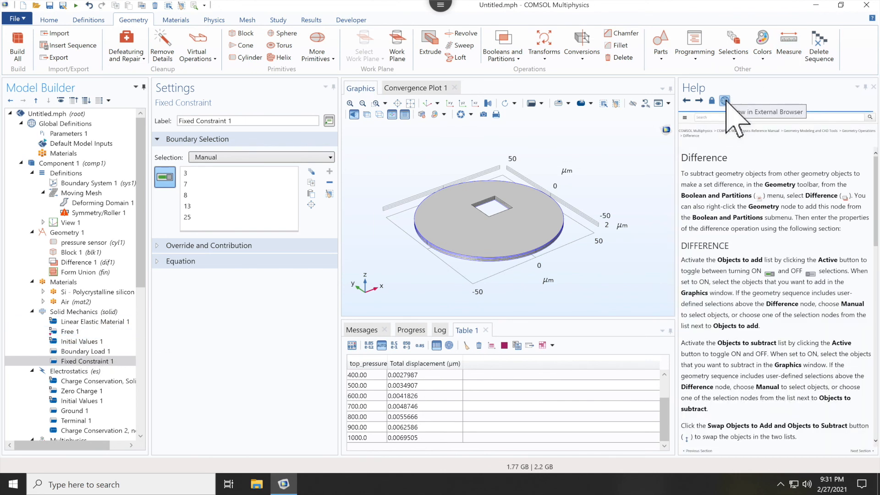
pyautogui.click(88, 362)
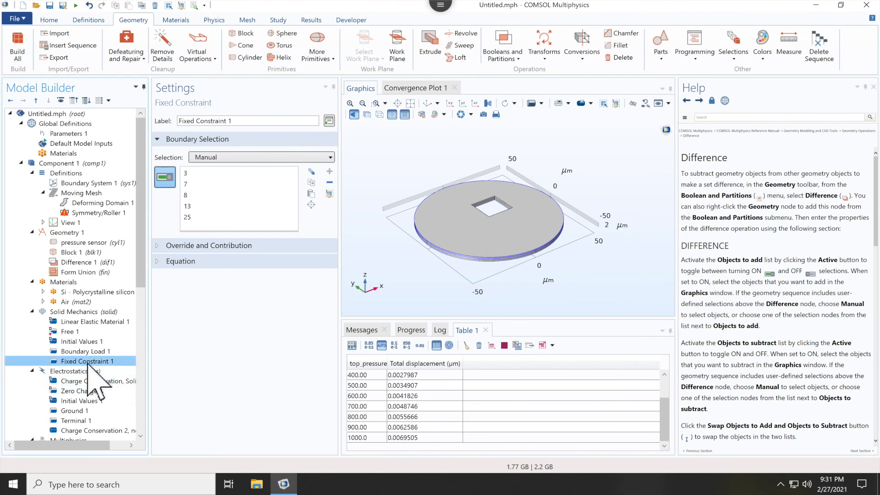
pyautogui.press('Up')
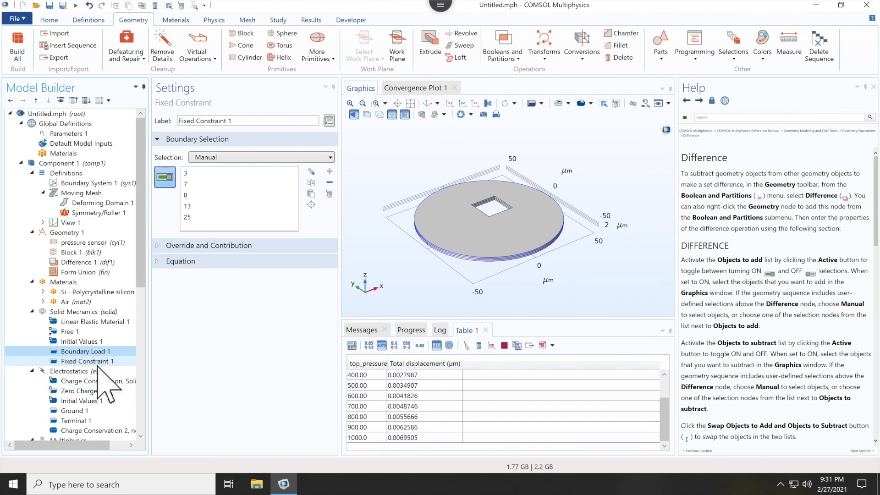
pyautogui.click(94, 362)
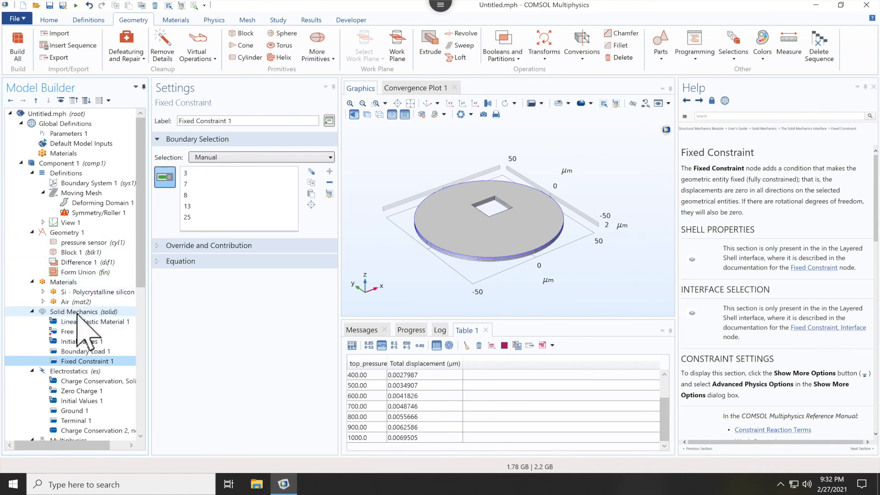
# Disable Boundary Load 1 under Solid Mechanics and enable it again
pyautogui.click(92, 351)
pyautogui.rightClick(86, 352)
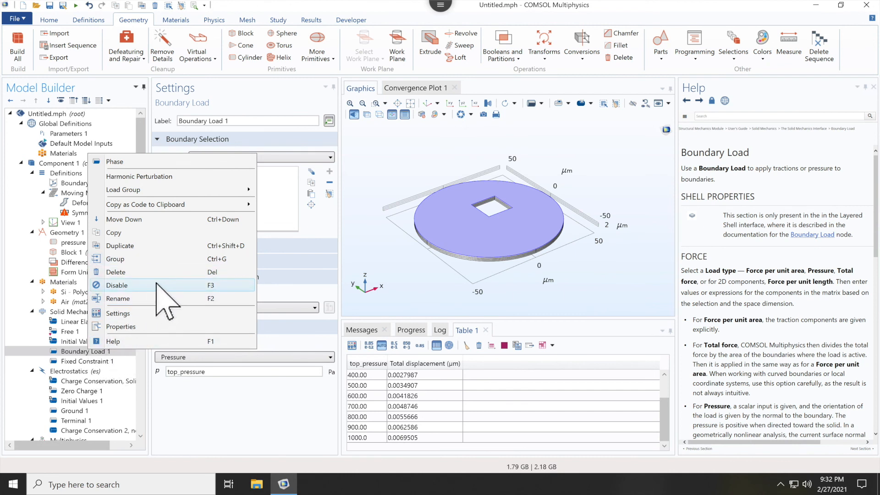
pyautogui.press('Escape')
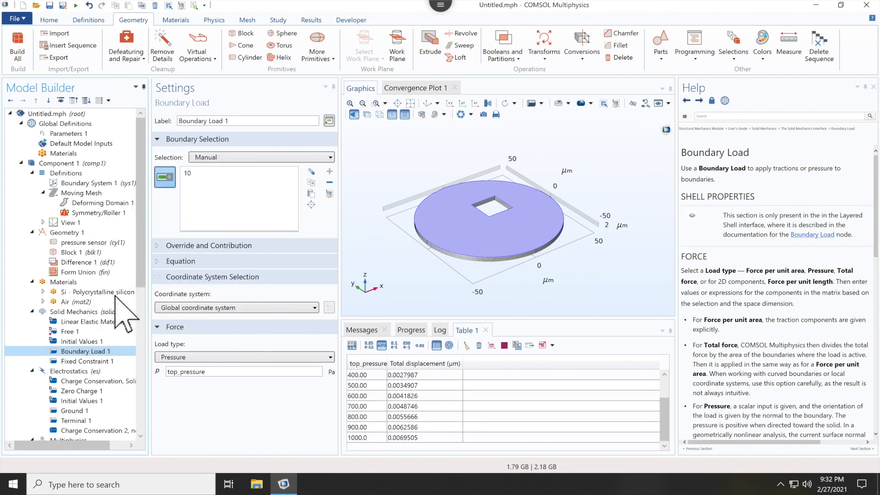
pyautogui.rightClick(113, 352)
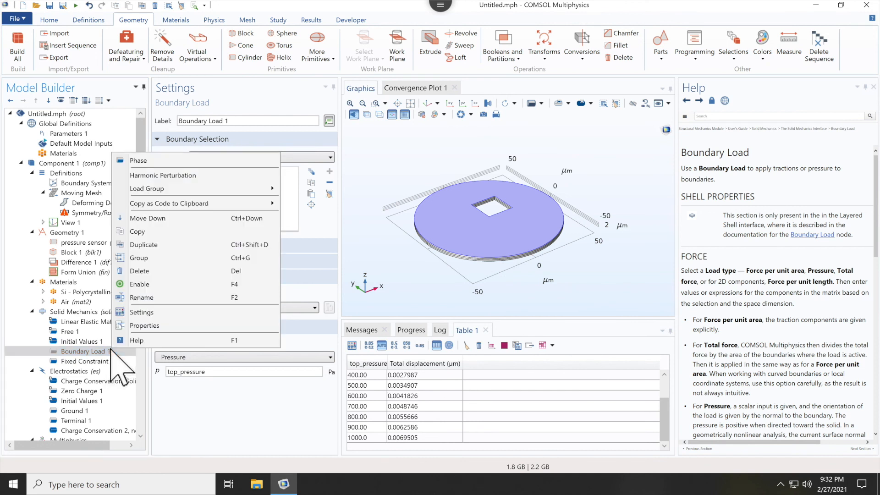
pyautogui.click(140, 284)
# Switch to the COMSOL Tutorial Word document and read section IV, Where to find help
pyautogui.scroll(-5, 117, 374)
pyautogui.scroll(-4, 114, 352)
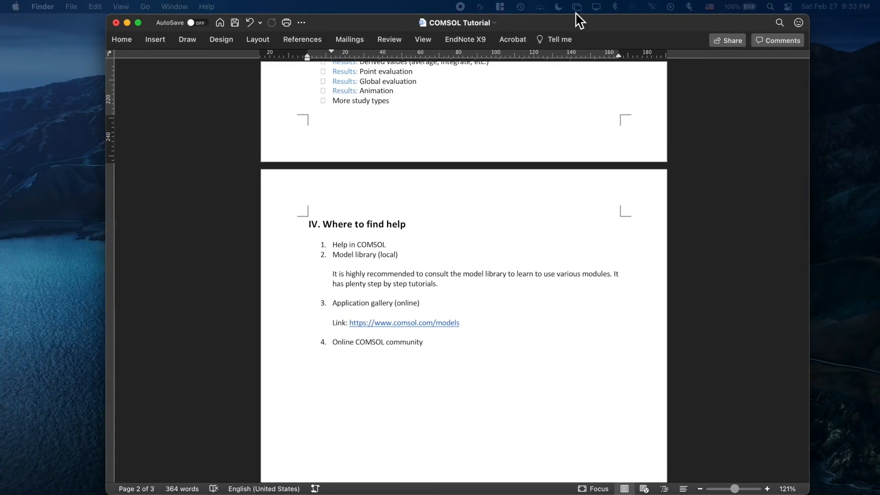
pyautogui.moveTo(575, 14); pyautogui.dragTo(549, 14)
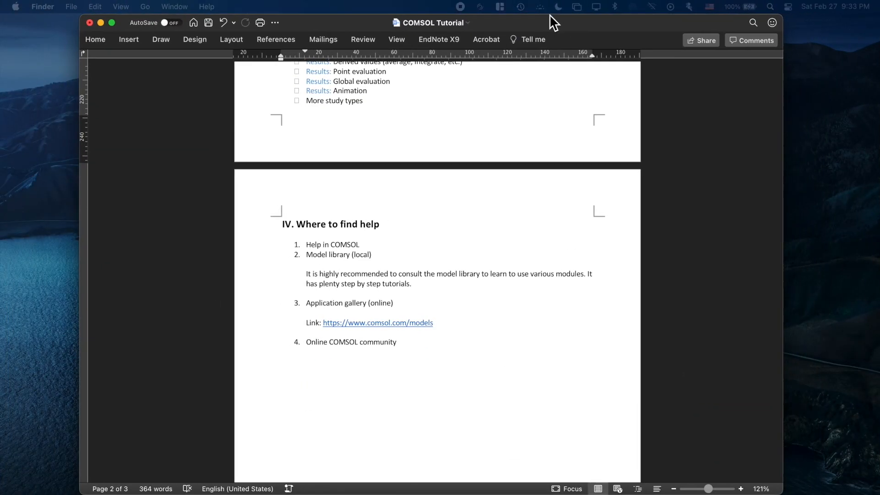
# Enlarge the help section of the Word document and highlight the Help in COMSOL entry, followed by Model library (local)
pyautogui.moveTo(296, 9); pyautogui.dragTo(296, 1)
pyautogui.keyDown('ctrl'); pyautogui.scroll(12, 375, 226); pyautogui.keyUp('ctrl')
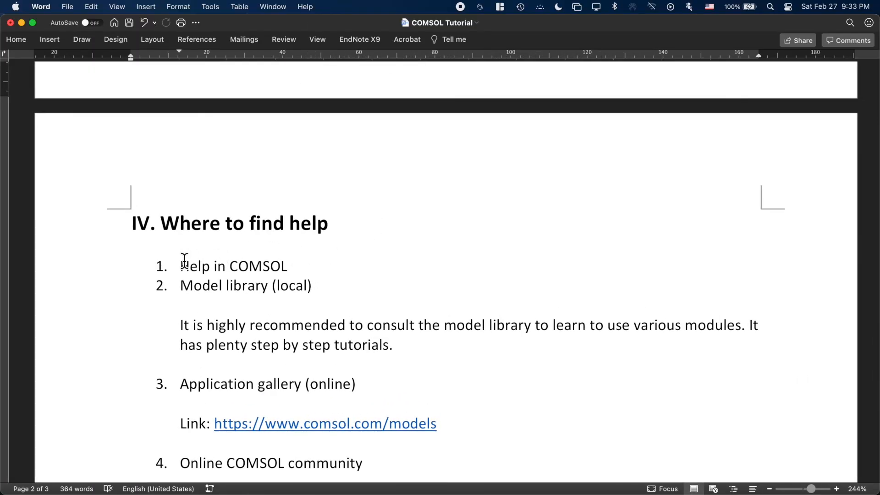
pyautogui.moveTo(181, 264); pyautogui.dragTo(292, 263)
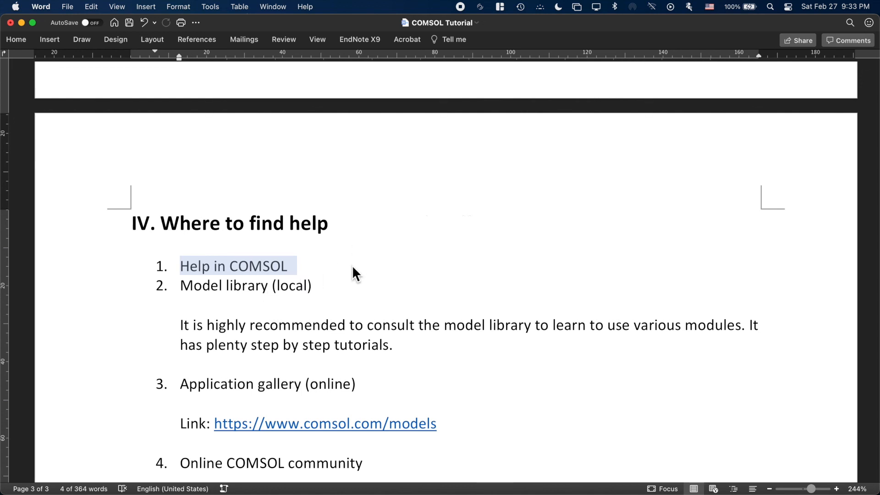
pyautogui.scroll(-3, 351, 271)
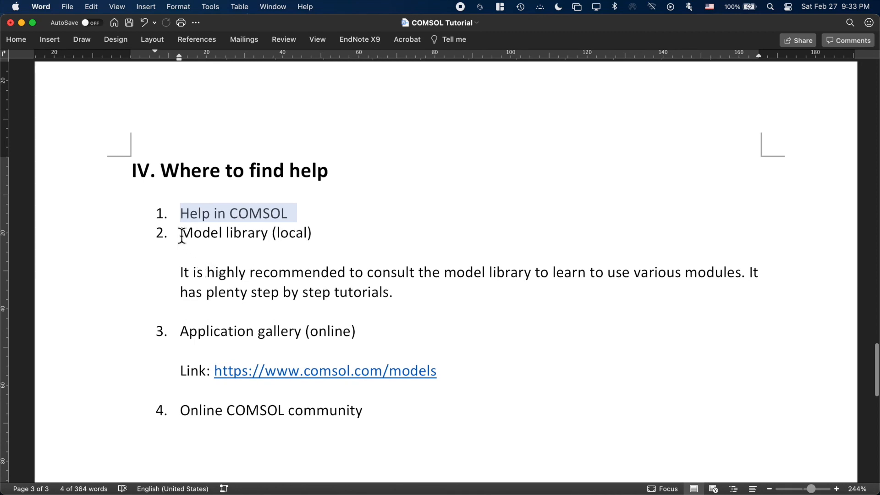
pyautogui.moveTo(179, 233); pyautogui.dragTo(330, 244)
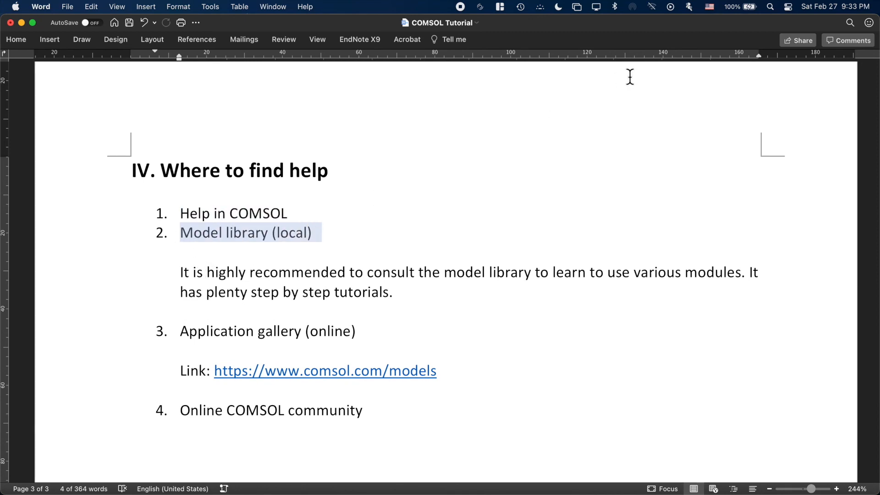
# Switch to COMSOL Multiphysics and view the capacitive_pressure_sensor model under MEMS Module, Sensors in the Application Libraries
pyautogui.hotkey('ctrl', 'Right')
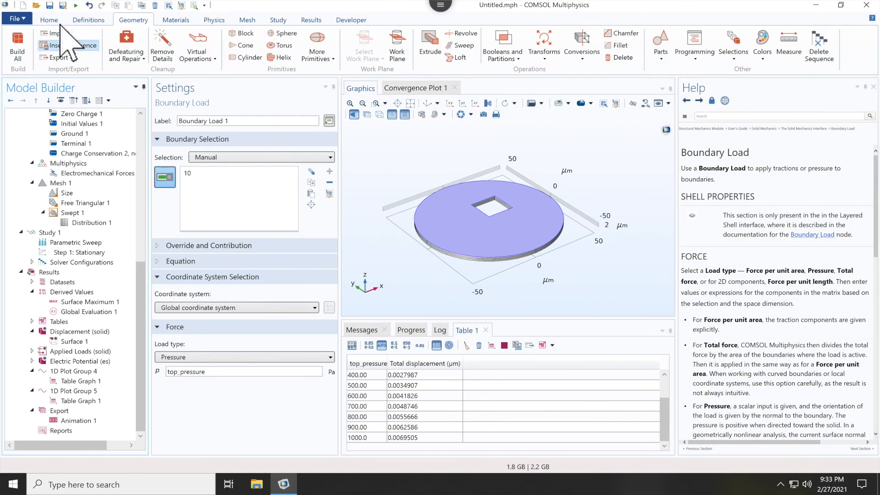
pyautogui.click(20, 19)
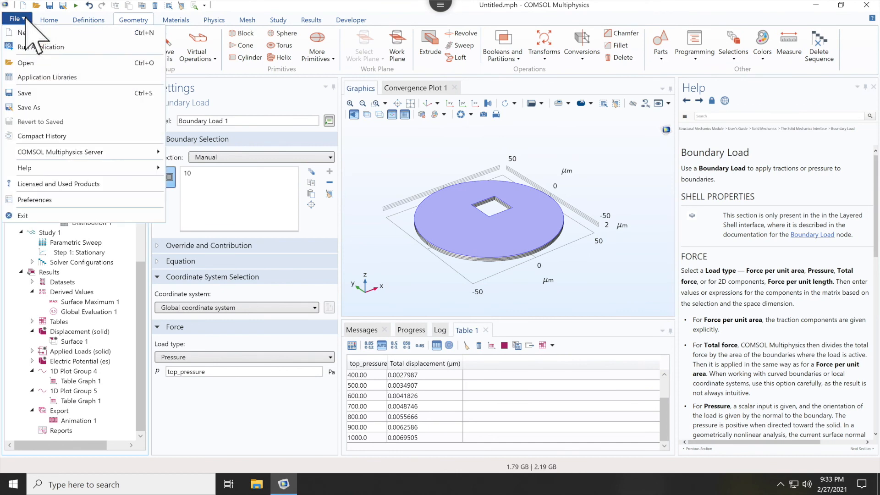
pyautogui.click(46, 77)
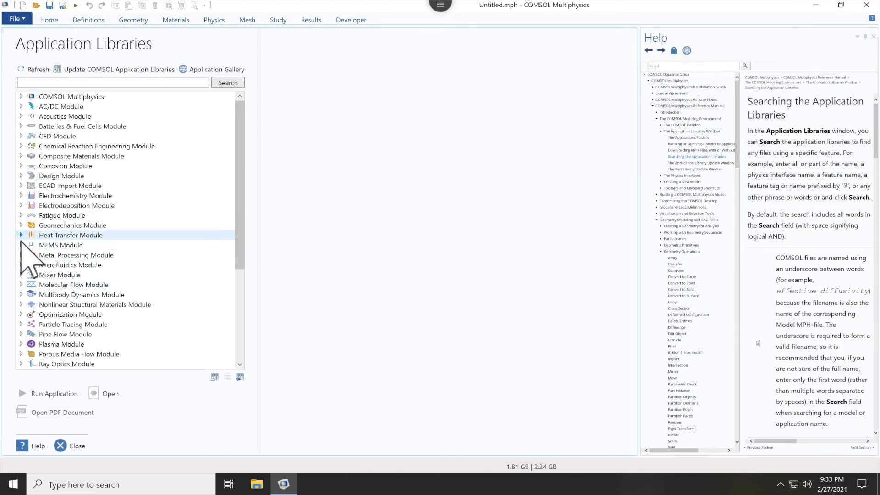
pyautogui.click(20, 245)
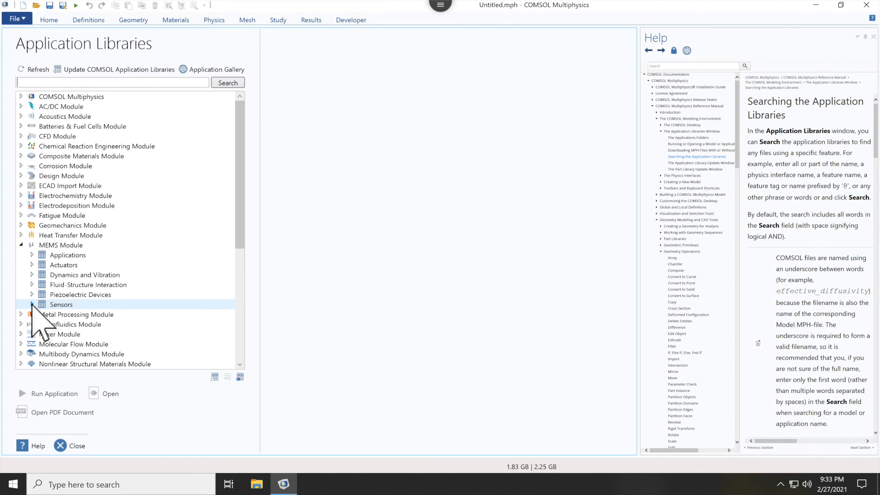
pyautogui.click(32, 305)
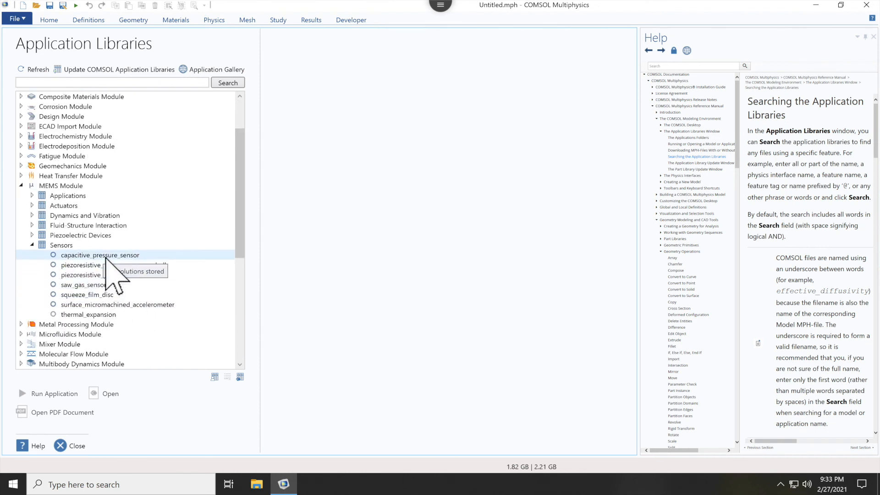
pyautogui.click(110, 257)
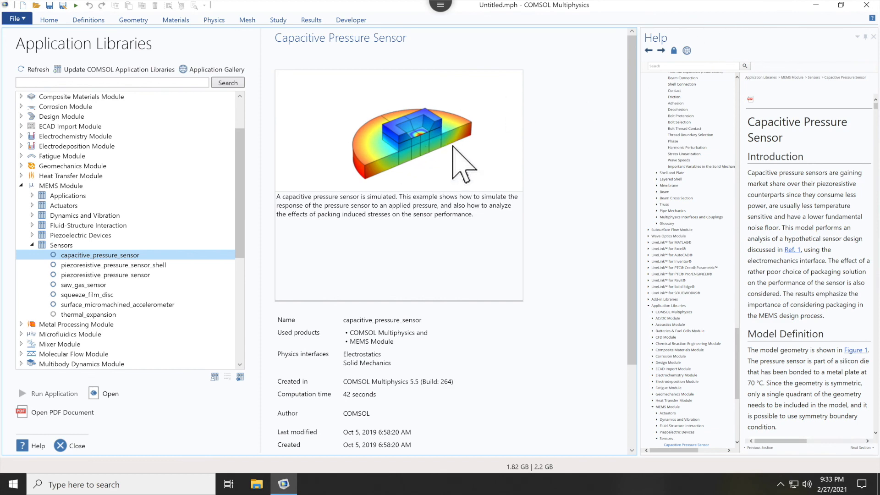
pyautogui.hotkey('ctrl', 'Left')
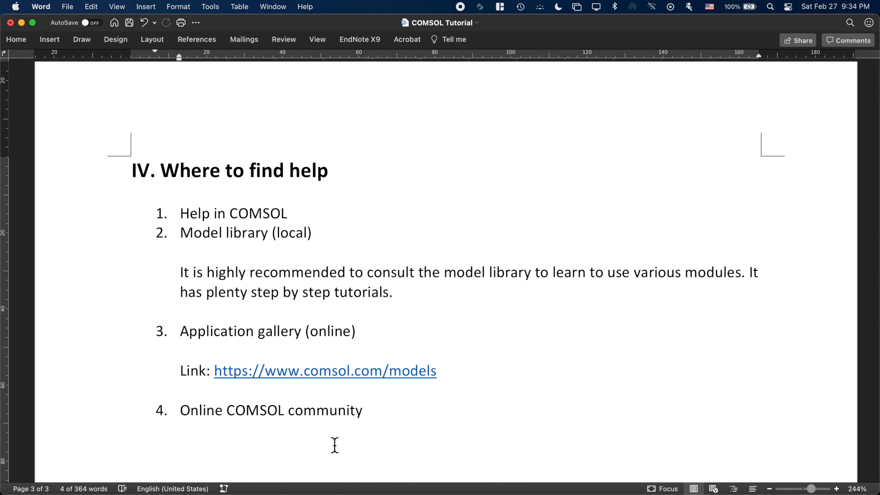
pyautogui.click(329, 377)
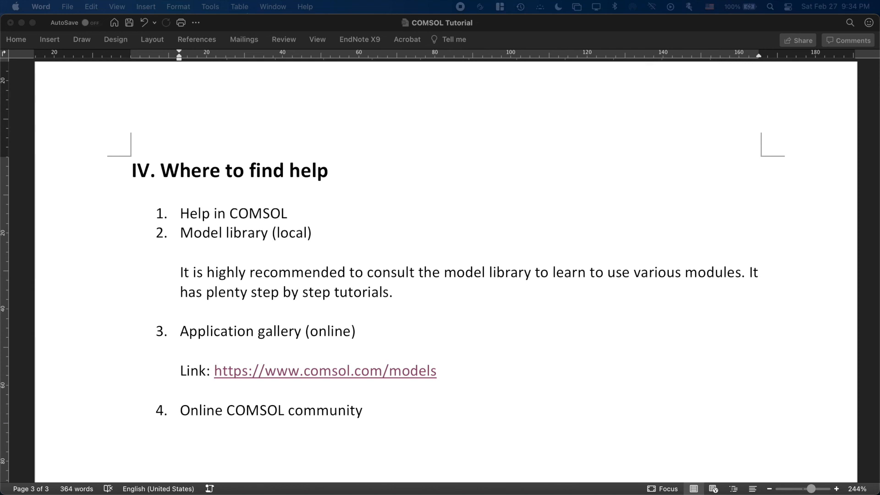
pyautogui.moveTo(879, 247); pyautogui.dragTo(237, 0)
pyautogui.scroll(-3, 202, 215)
pyautogui.click(110, 206)
pyautogui.scroll(-10, 151, 213)
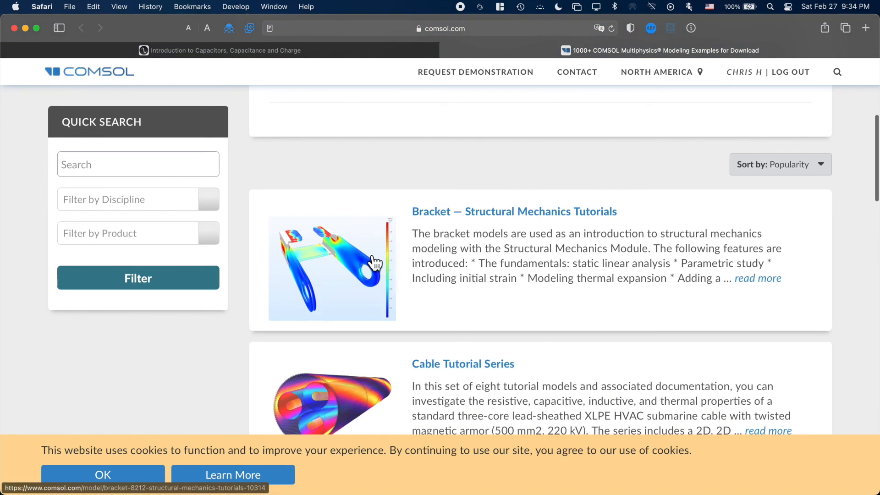
pyautogui.scroll(-2, 481, 267)
pyautogui.click(470, 258)
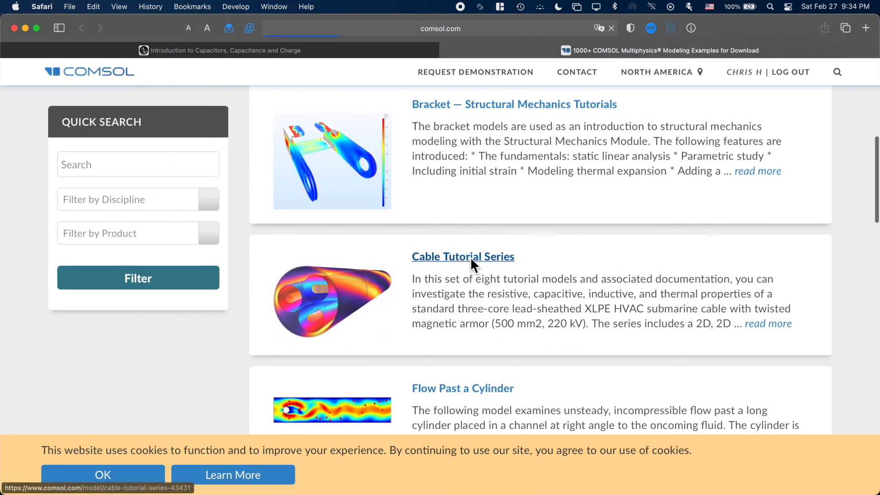
# Examine the Cable Tutorial Series page and show its downloadable application files for COMSOL 5.6
pyautogui.scroll(-15, 557, 303)
pyautogui.scroll(8, 560, 320)
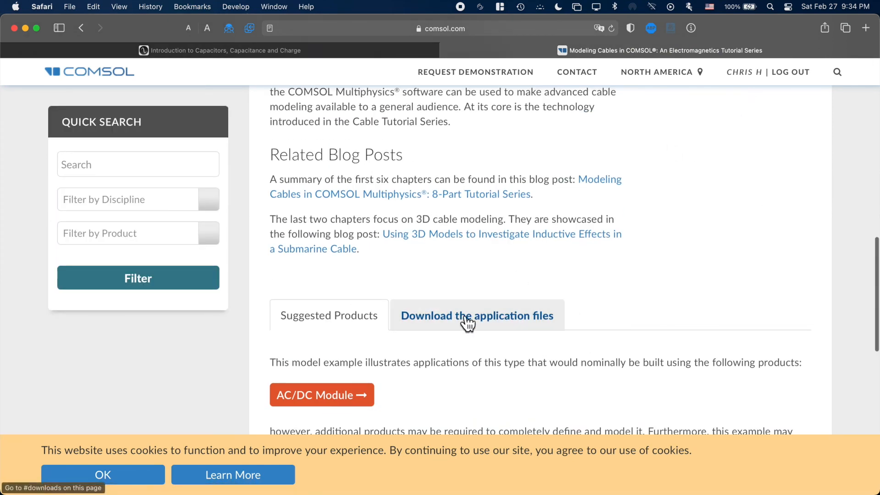
pyautogui.scroll(-3, 467, 349)
pyautogui.click(485, 231)
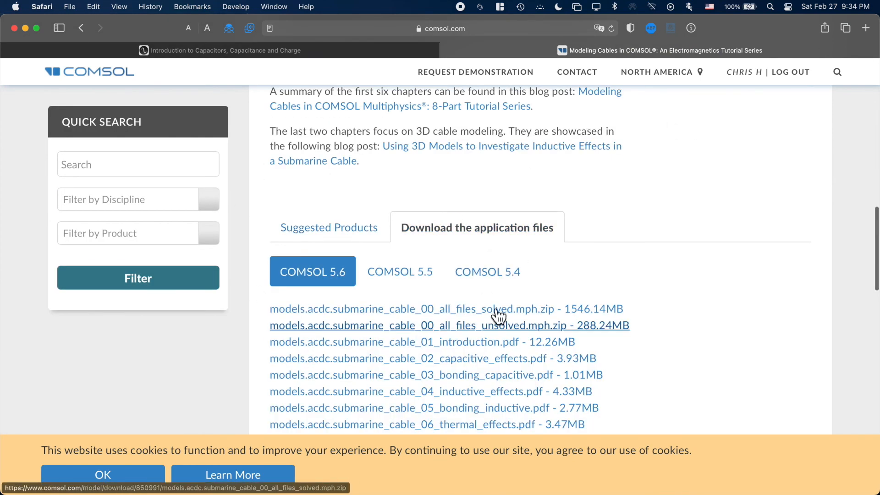
pyautogui.scroll(-3, 671, 325)
pyautogui.scroll(10, 614, 200)
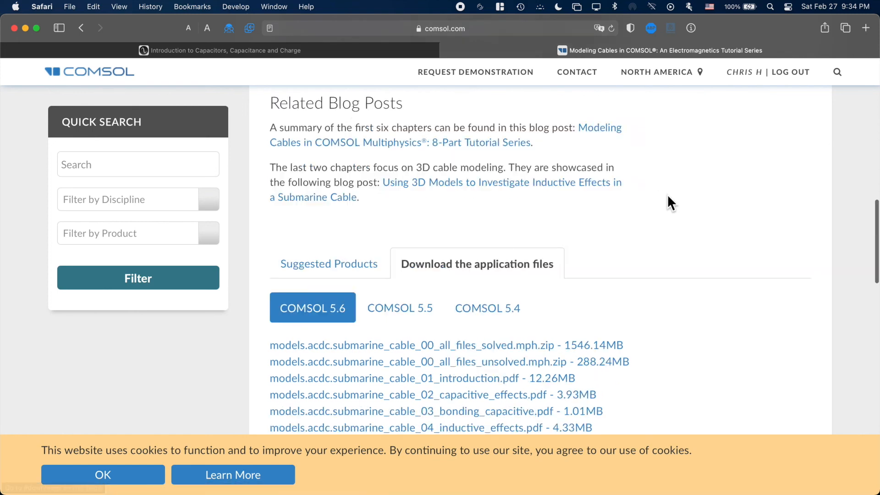
pyautogui.scroll(-10, 651, 311)
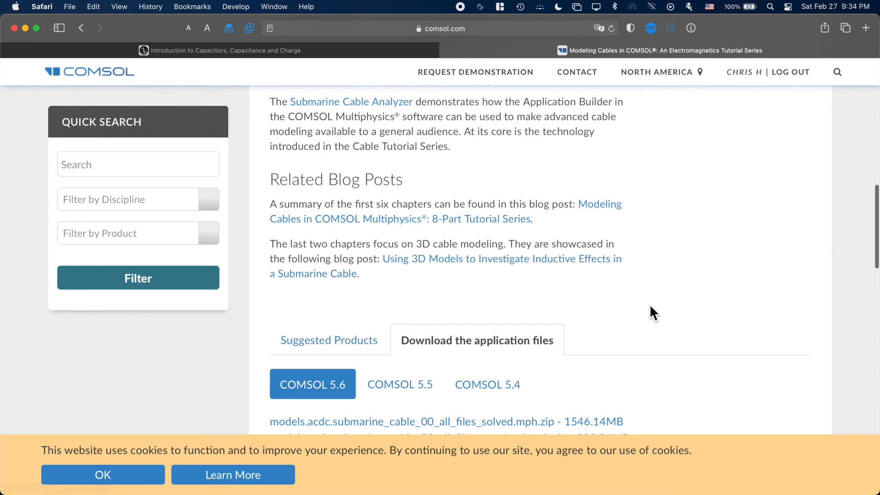
pyautogui.scroll(2, 550, 248)
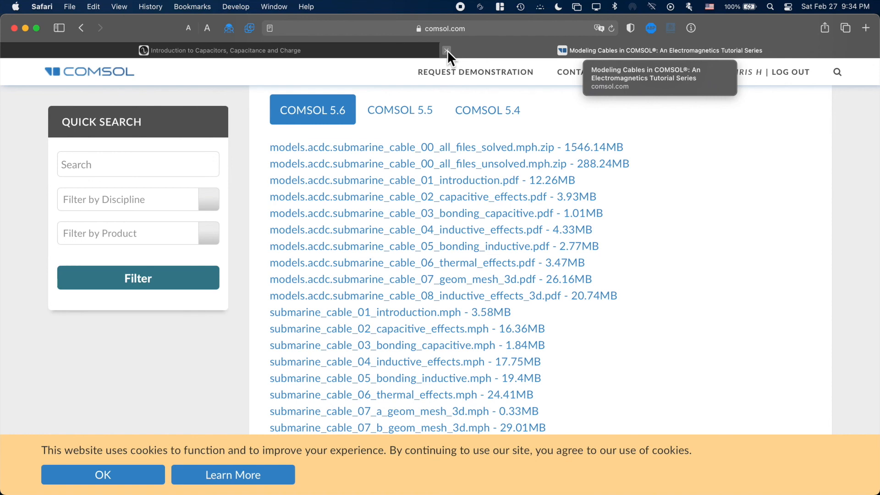
# Return to the COMSOL Tutorial Word document and highlight the Online COMSOL community entry
pyautogui.doubleClick(149, 28)
pyautogui.click(100, 189)
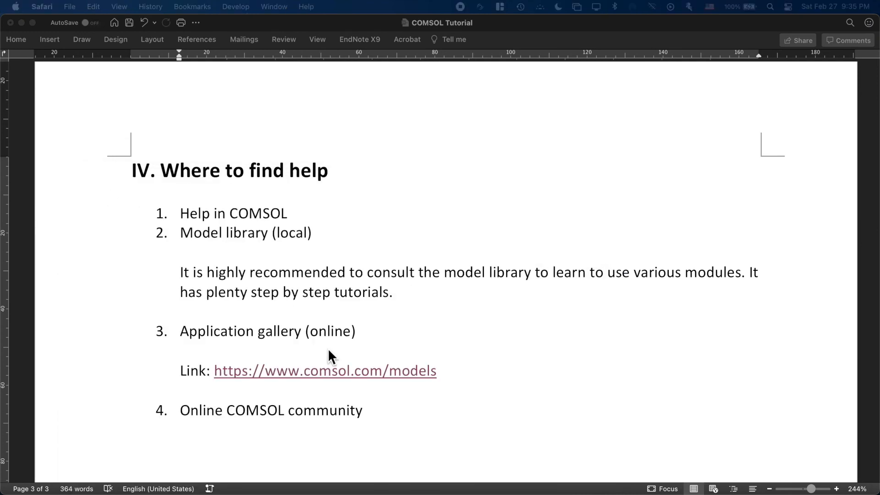
pyautogui.scroll(-1, 323, 347)
pyautogui.click(334, 387)
pyautogui.moveTo(223, 387); pyautogui.dragTo(364, 393)
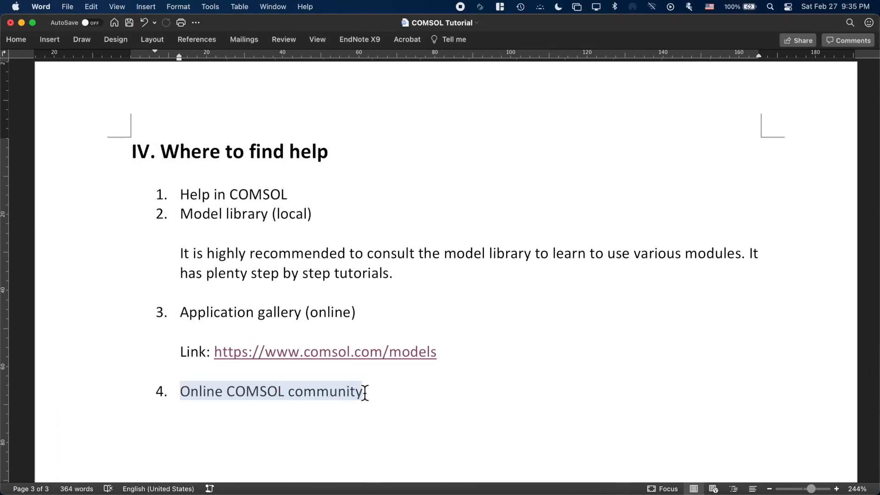